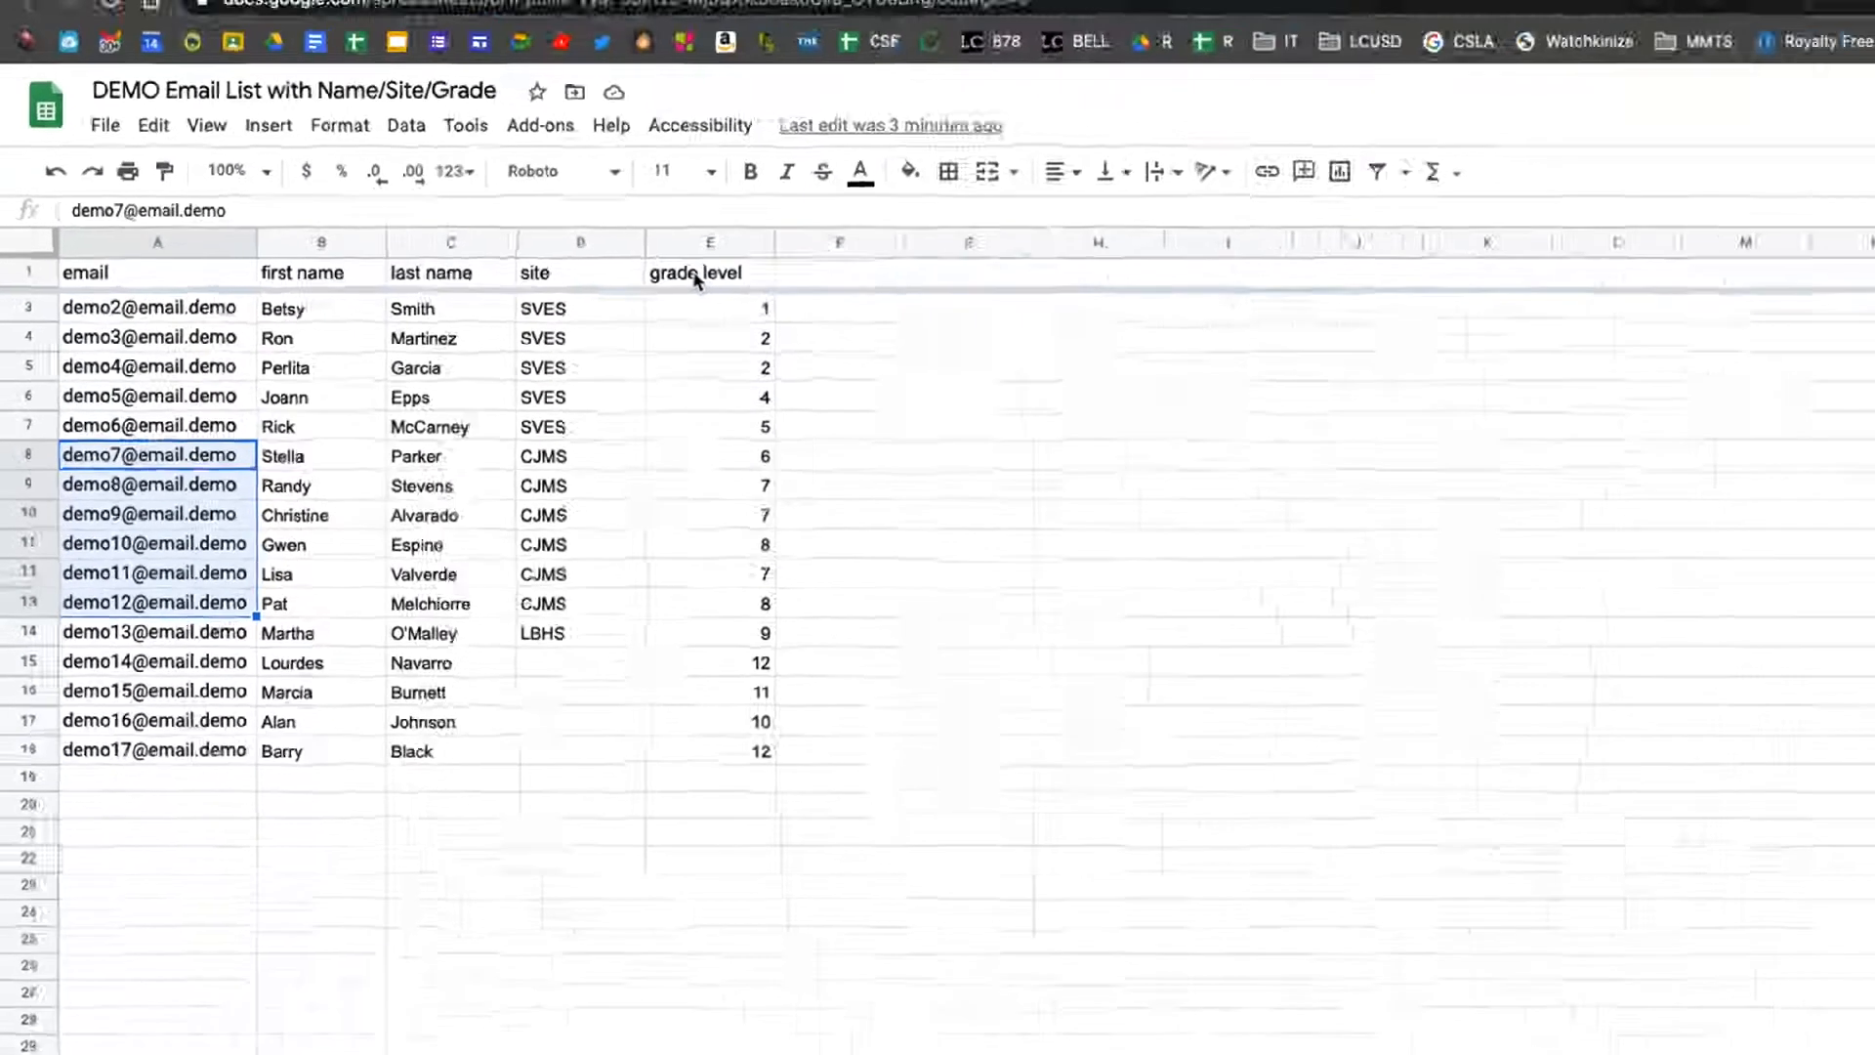
- Fill the site value LBHS down from row 14 through row 18 in the site column
{"action": "left_click", "coordinate": [596, 441]}
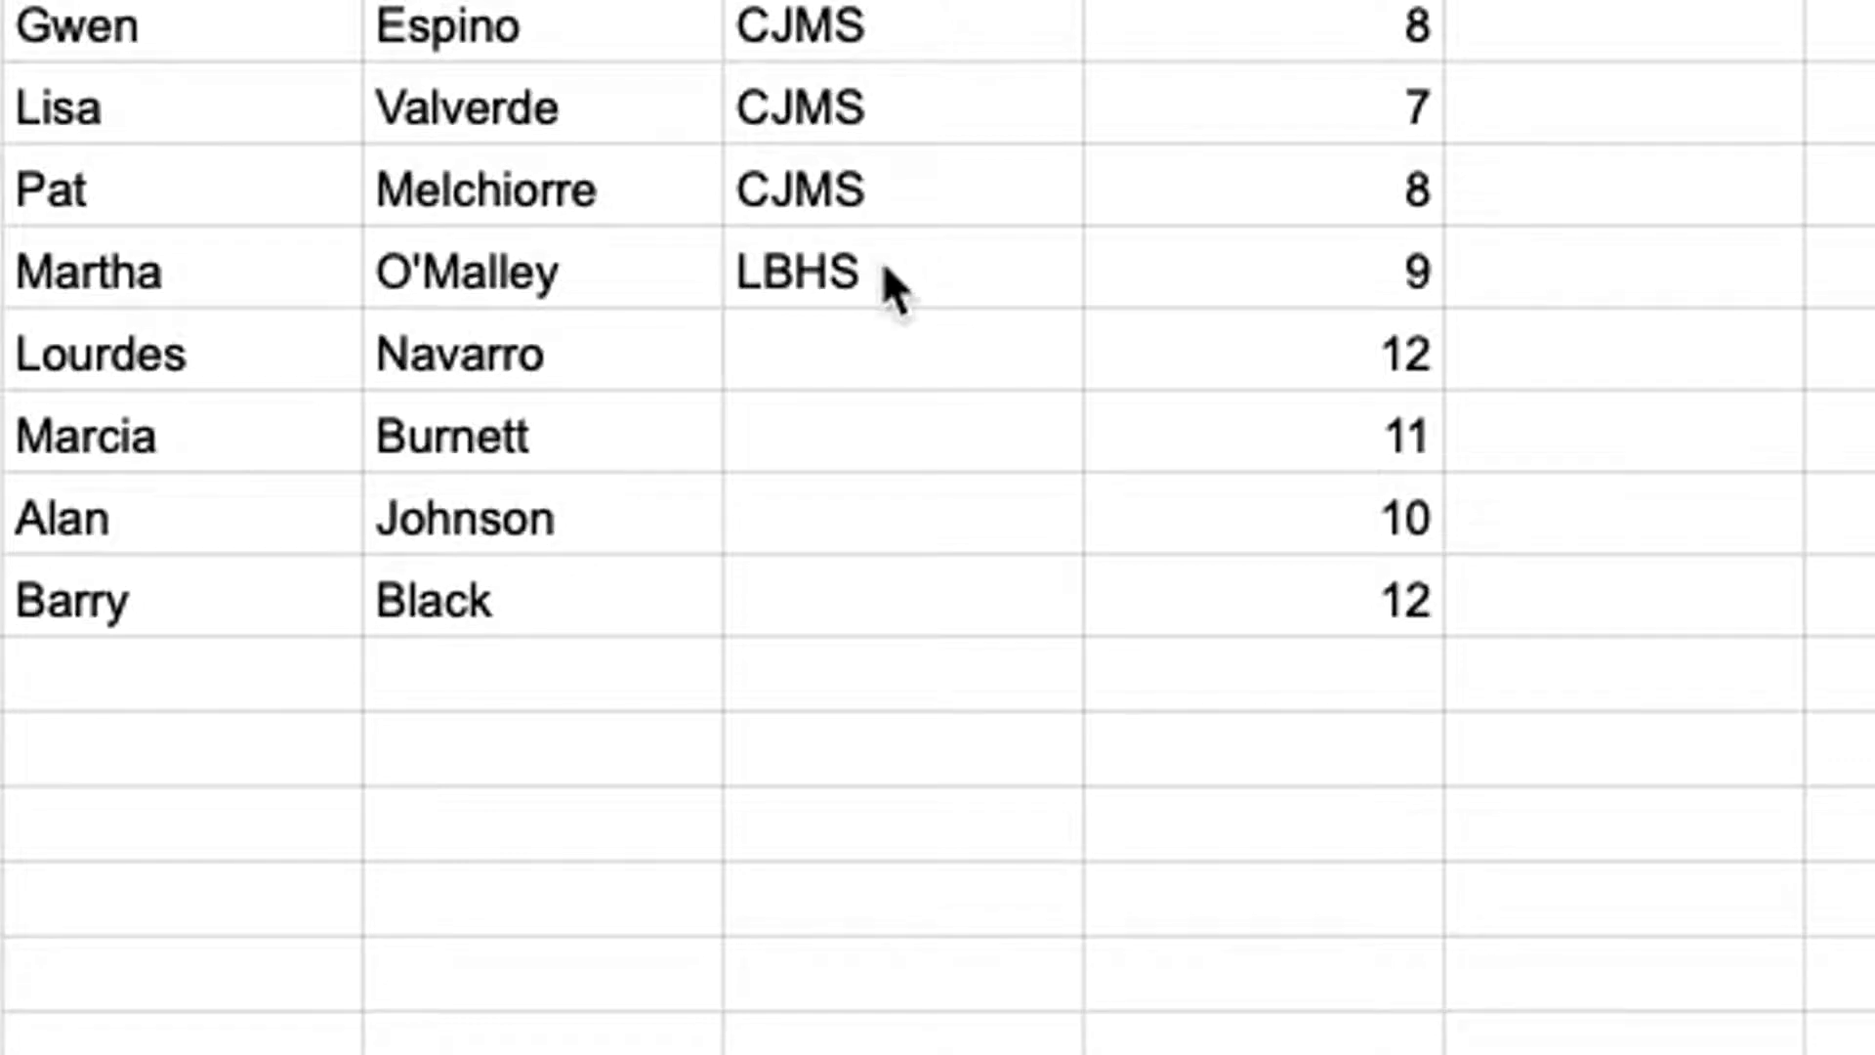
{"action": "left_click", "coordinate": [884, 278]}
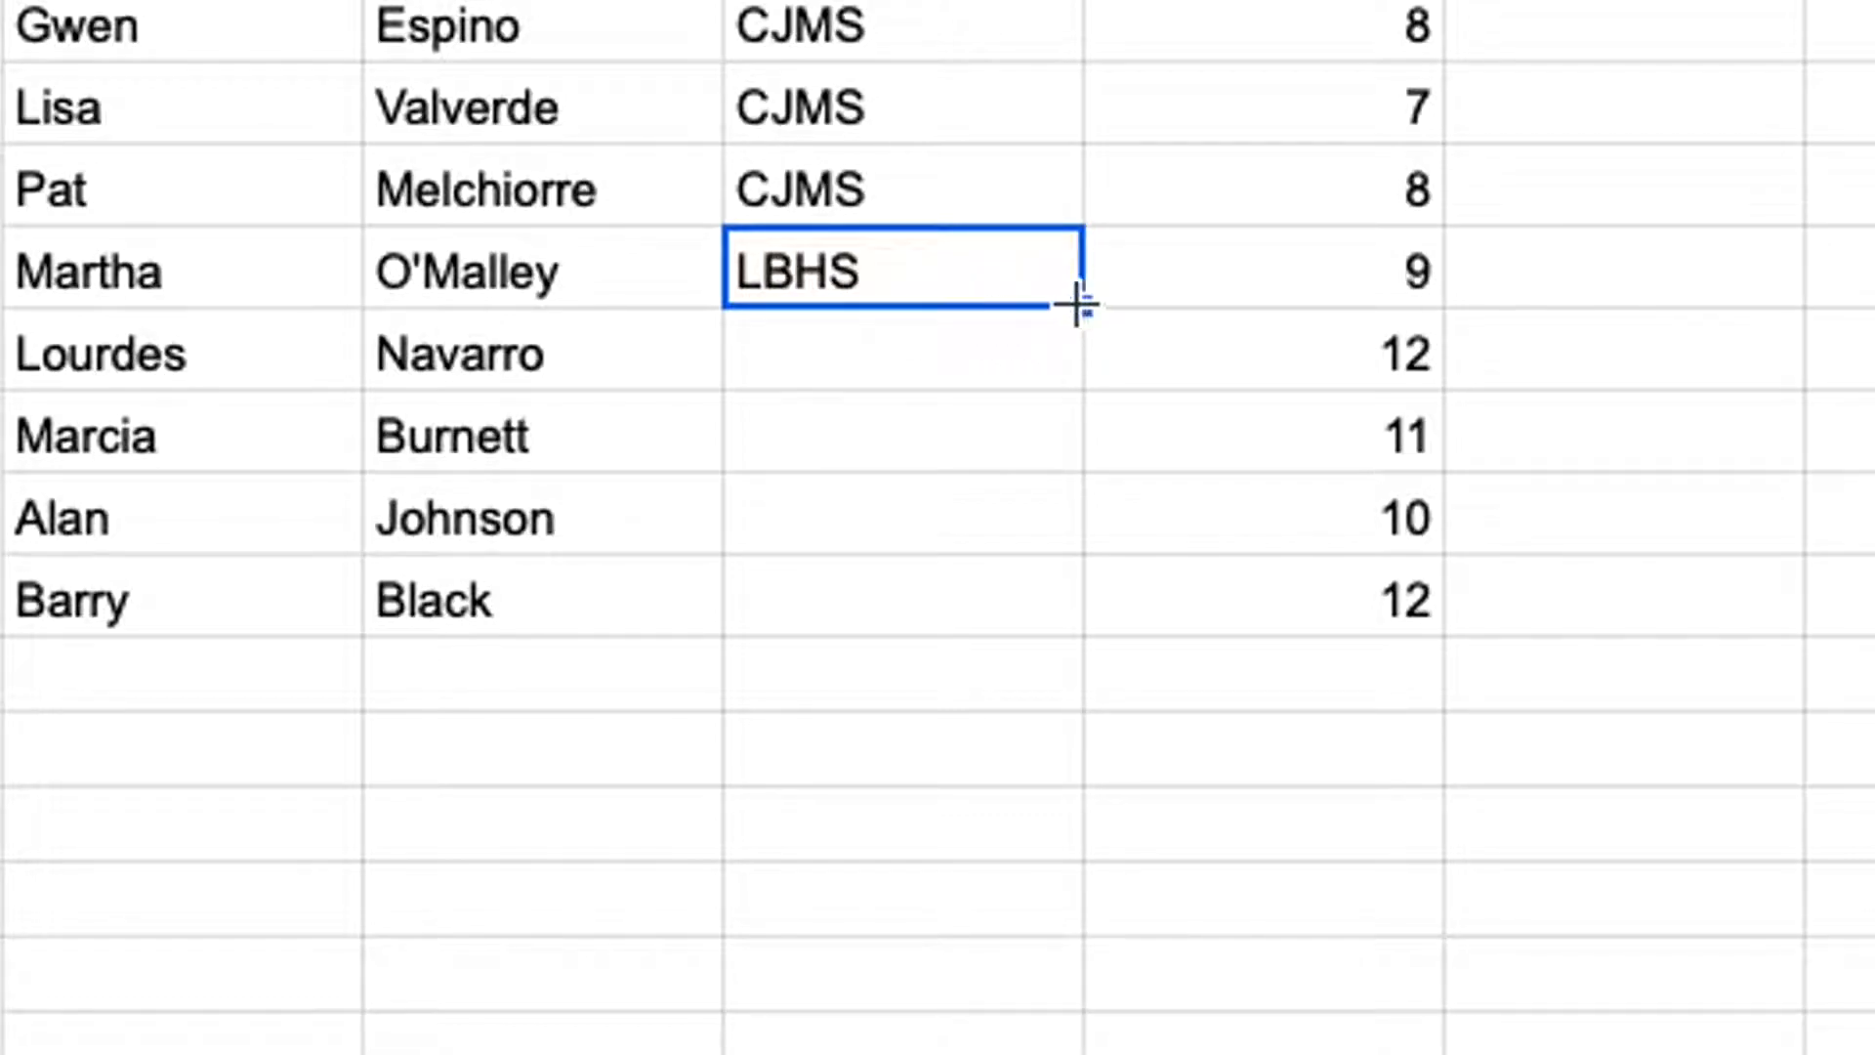
{"action": "left_click_drag", "start_coordinate": [1080, 306], "coordinate": [1082, 578]}
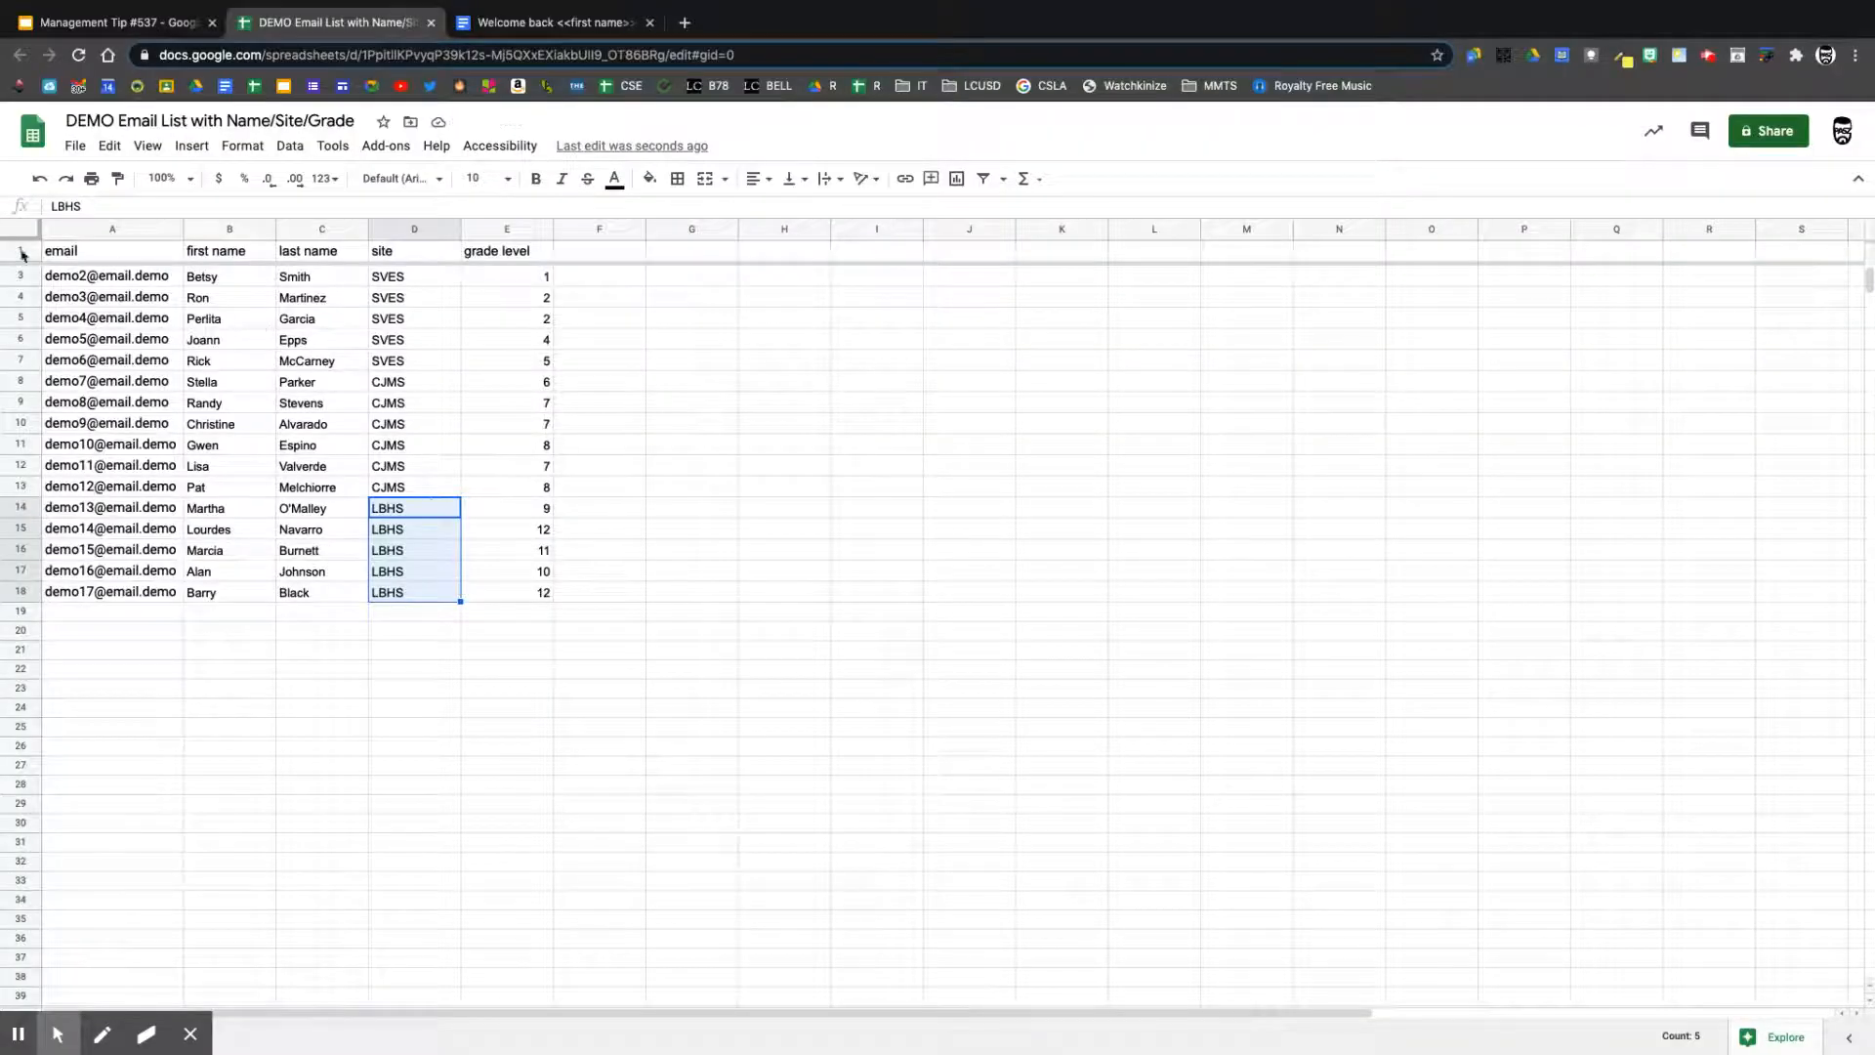
- Fill the SVES rows 3 to 7 with green and the CJMS rows 8 to 13 with cyan
{"action": "left_click_drag", "start_coordinate": [20, 275], "coordinate": [19, 360]}
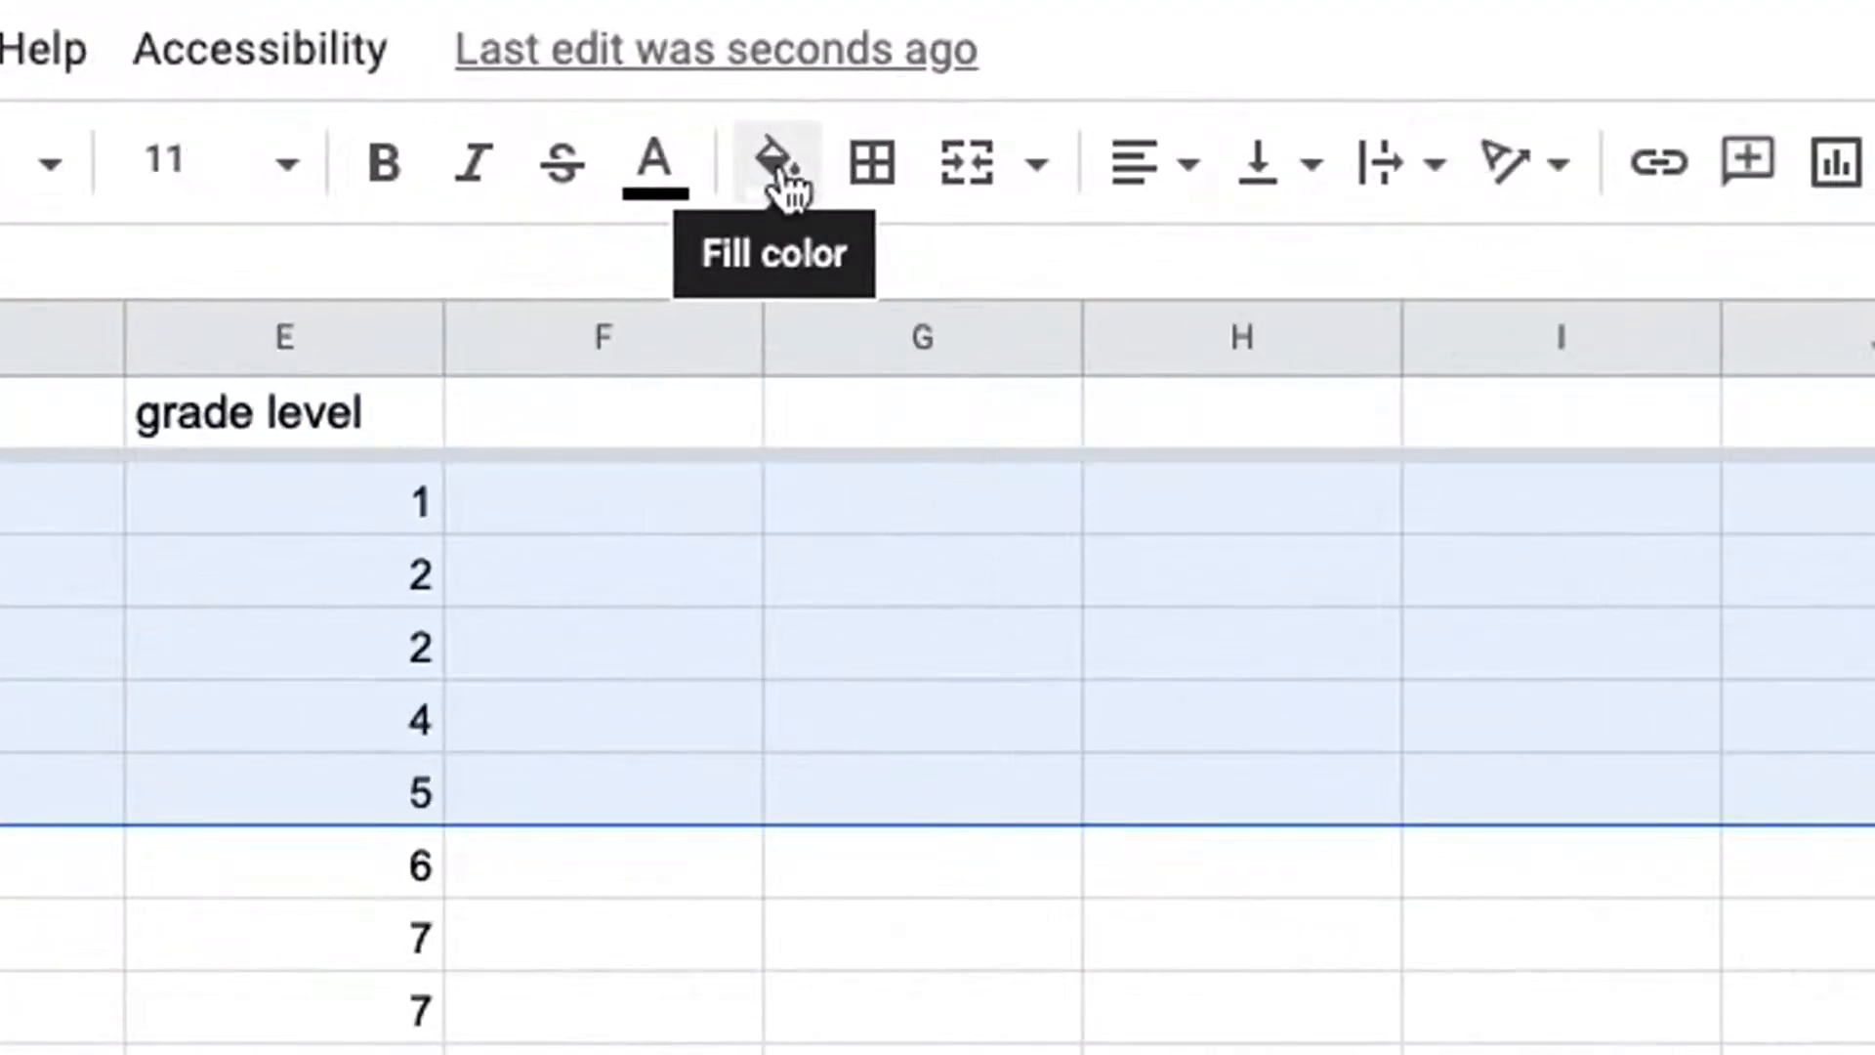
{"action": "left_click", "coordinate": [784, 185]}
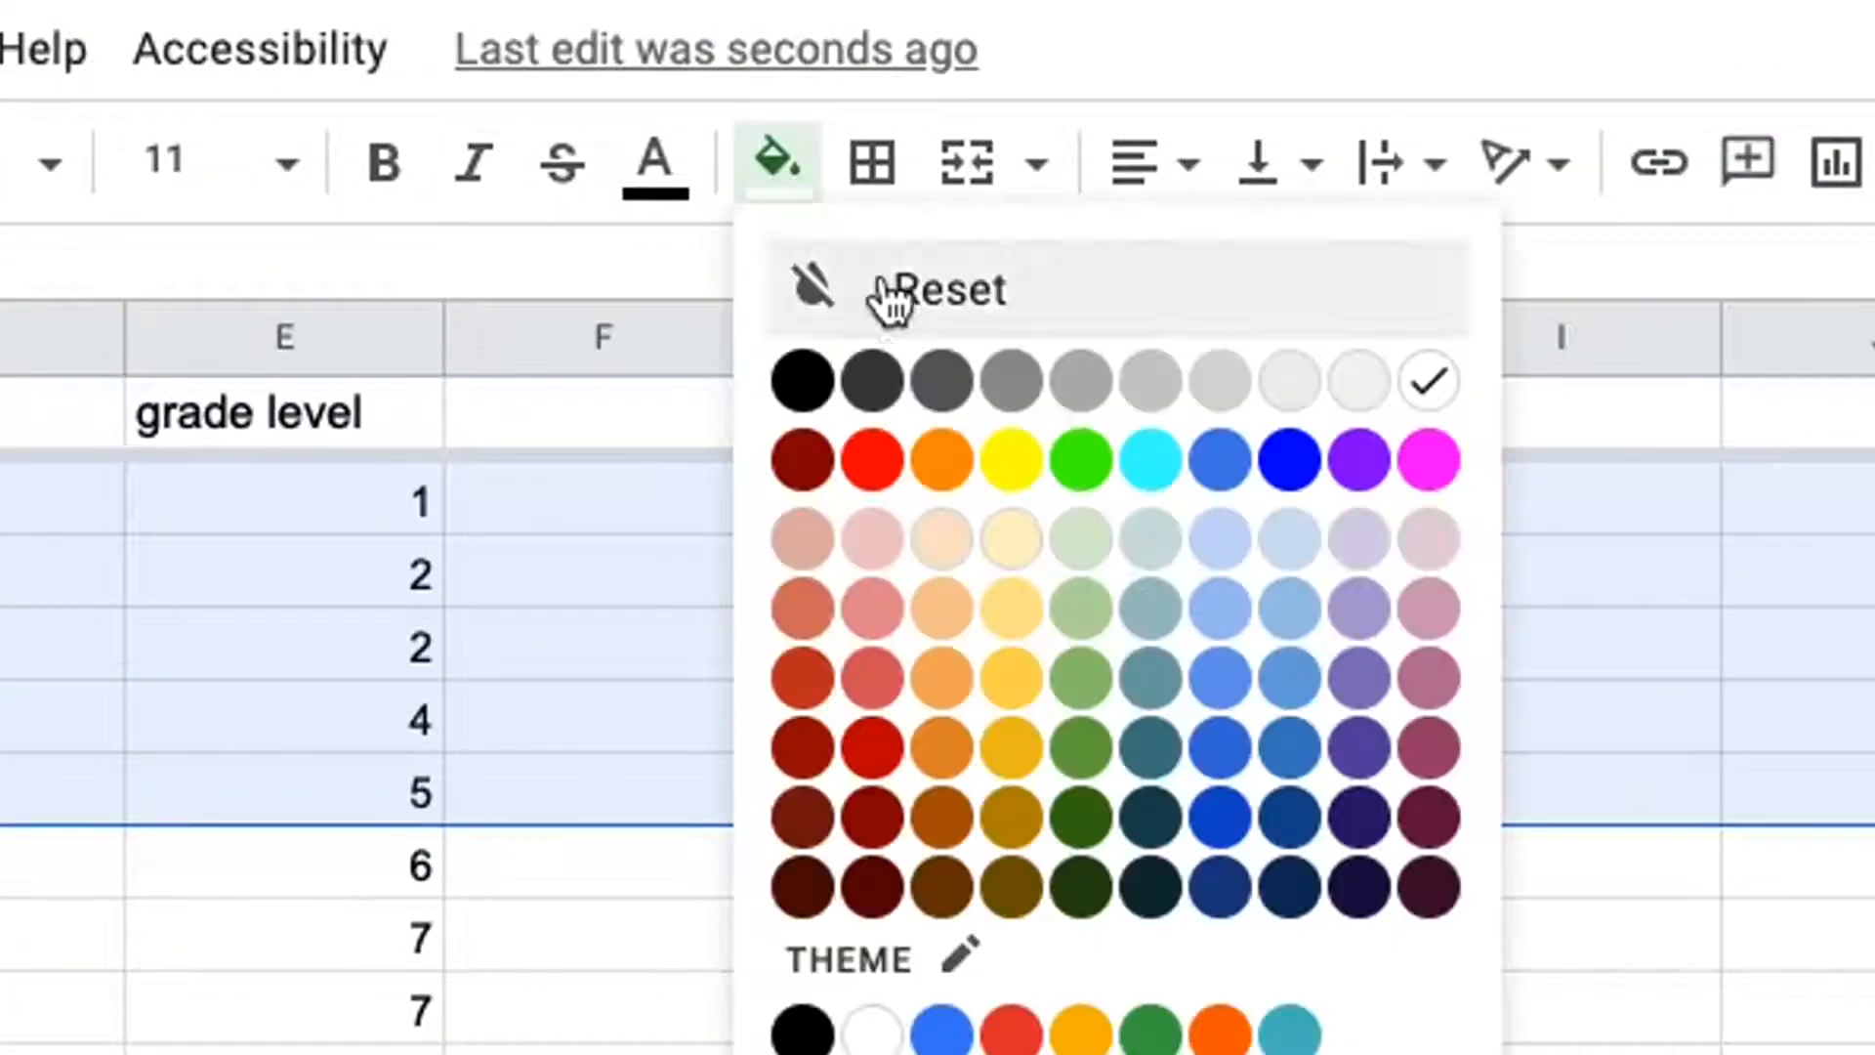
{"action": "left_click", "coordinate": [1084, 467]}
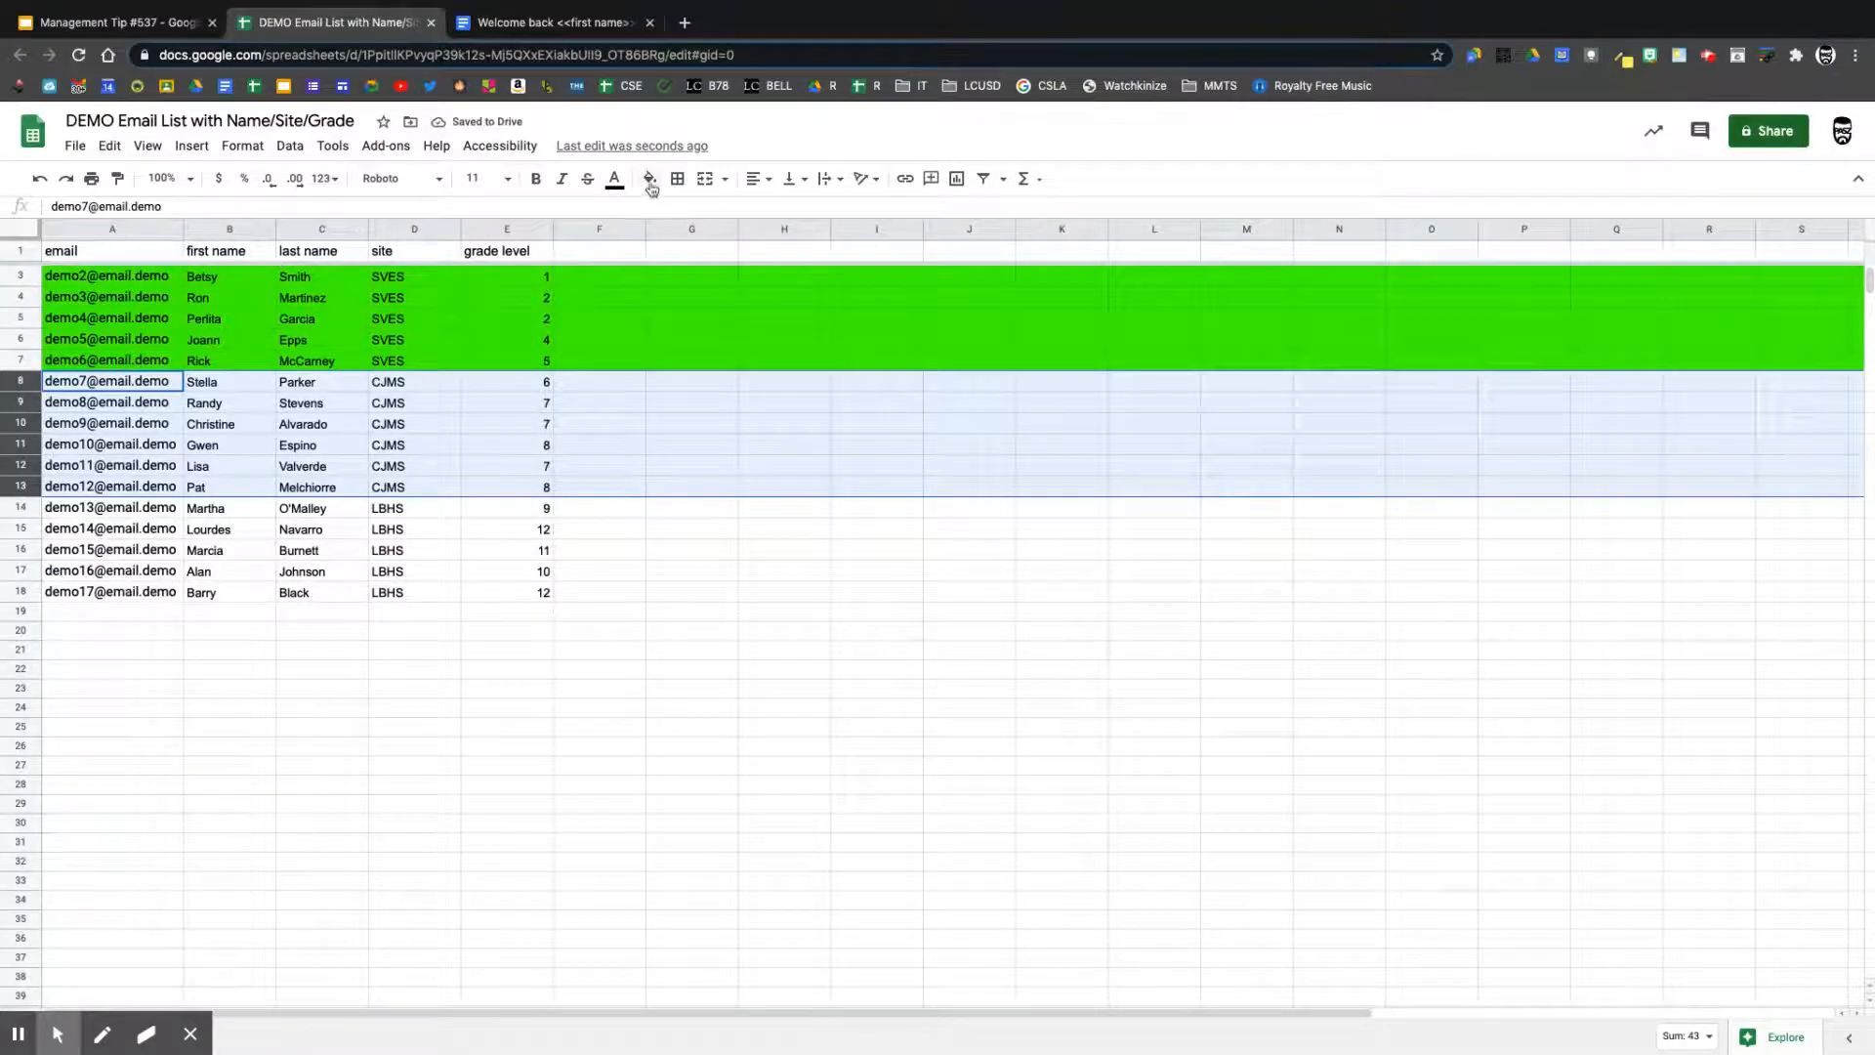
{"action": "left_click", "coordinate": [649, 179]}
{"action": "left_click", "coordinate": [757, 267]}
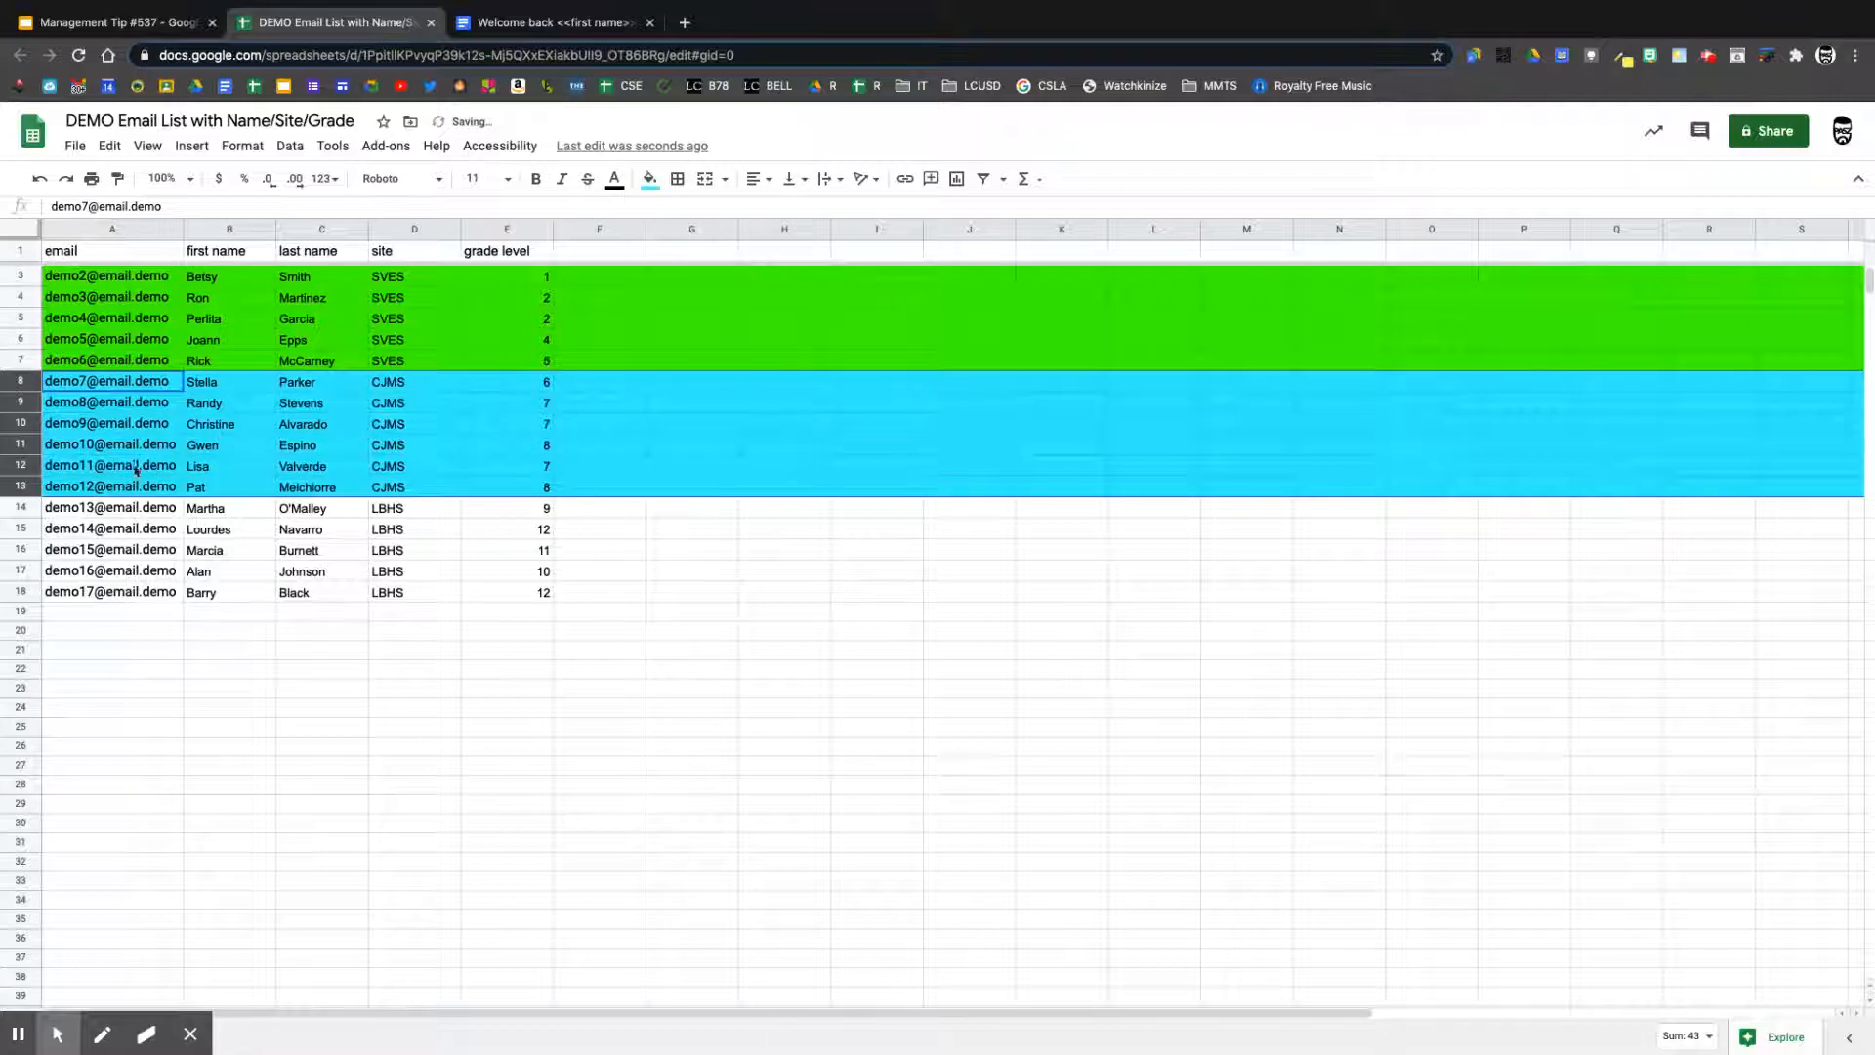
- Fill the LBHS rows 14 to 18 with yellow
{"action": "left_click_drag", "start_coordinate": [19, 508], "coordinate": [51, 595]}
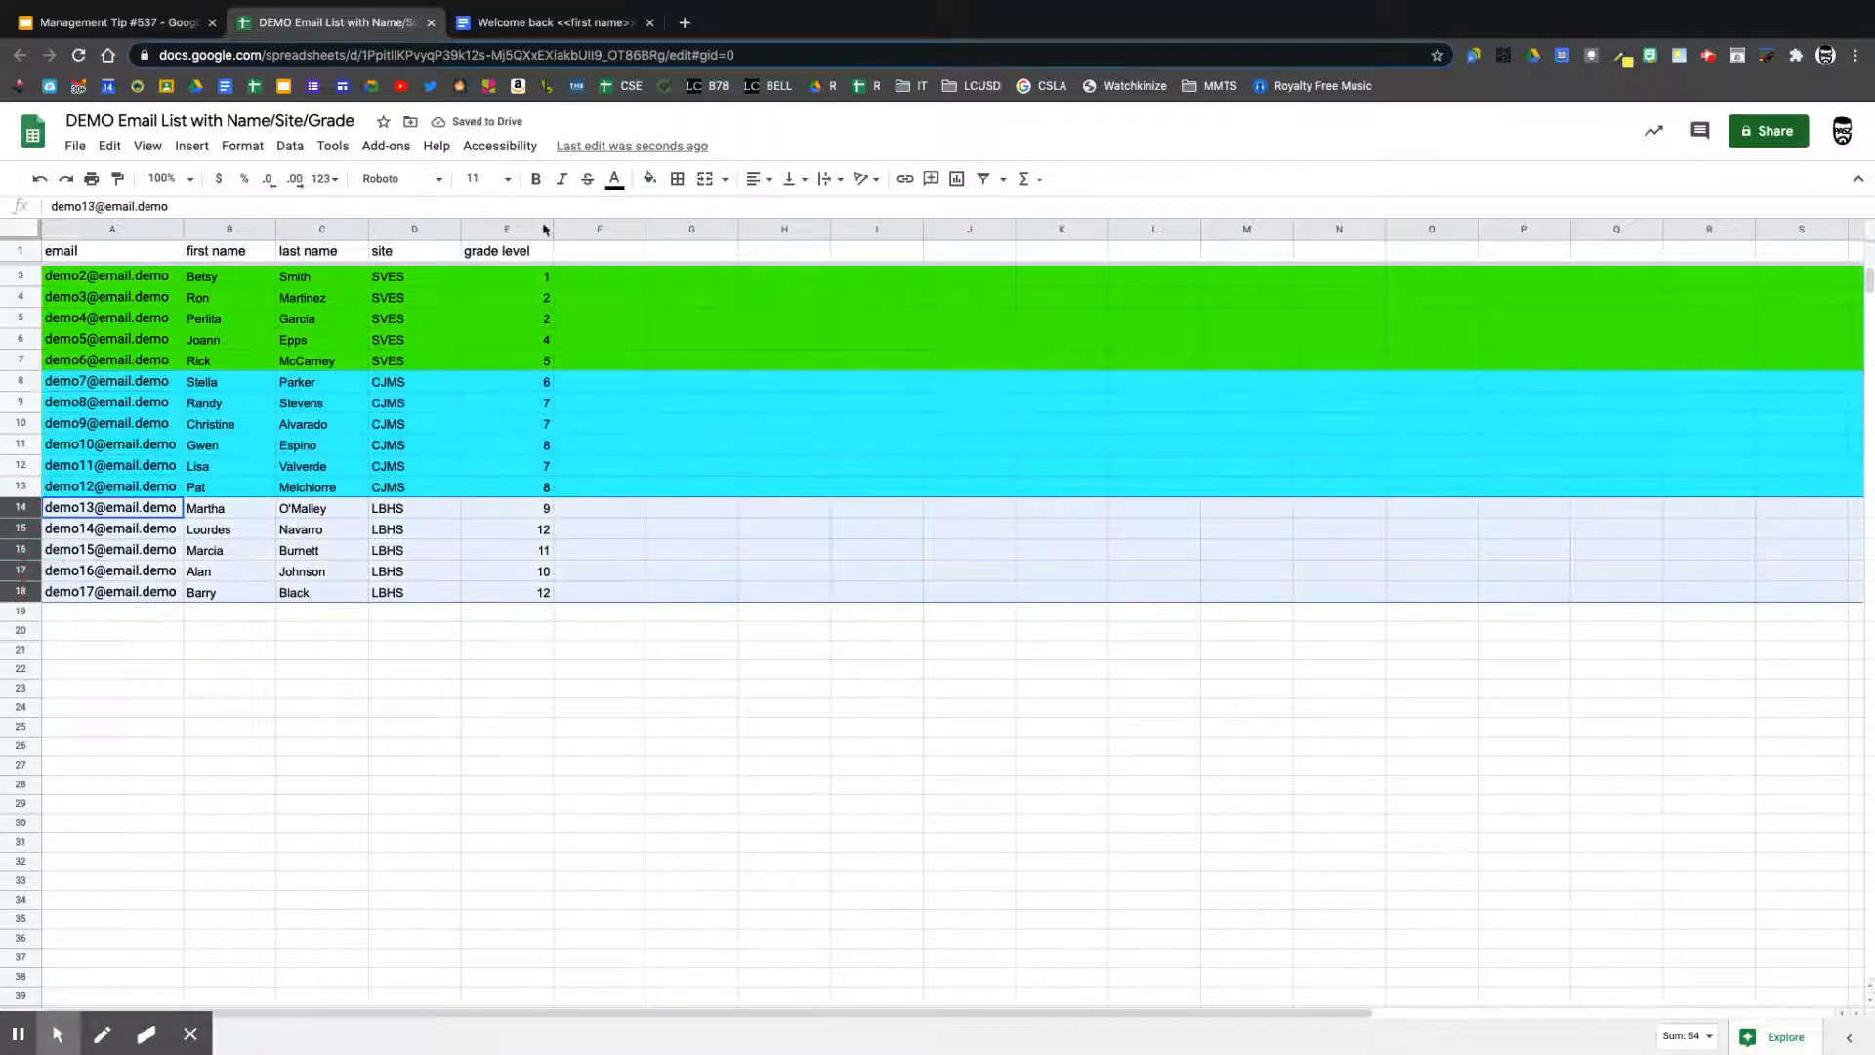
{"action": "left_click", "coordinate": [650, 179]}
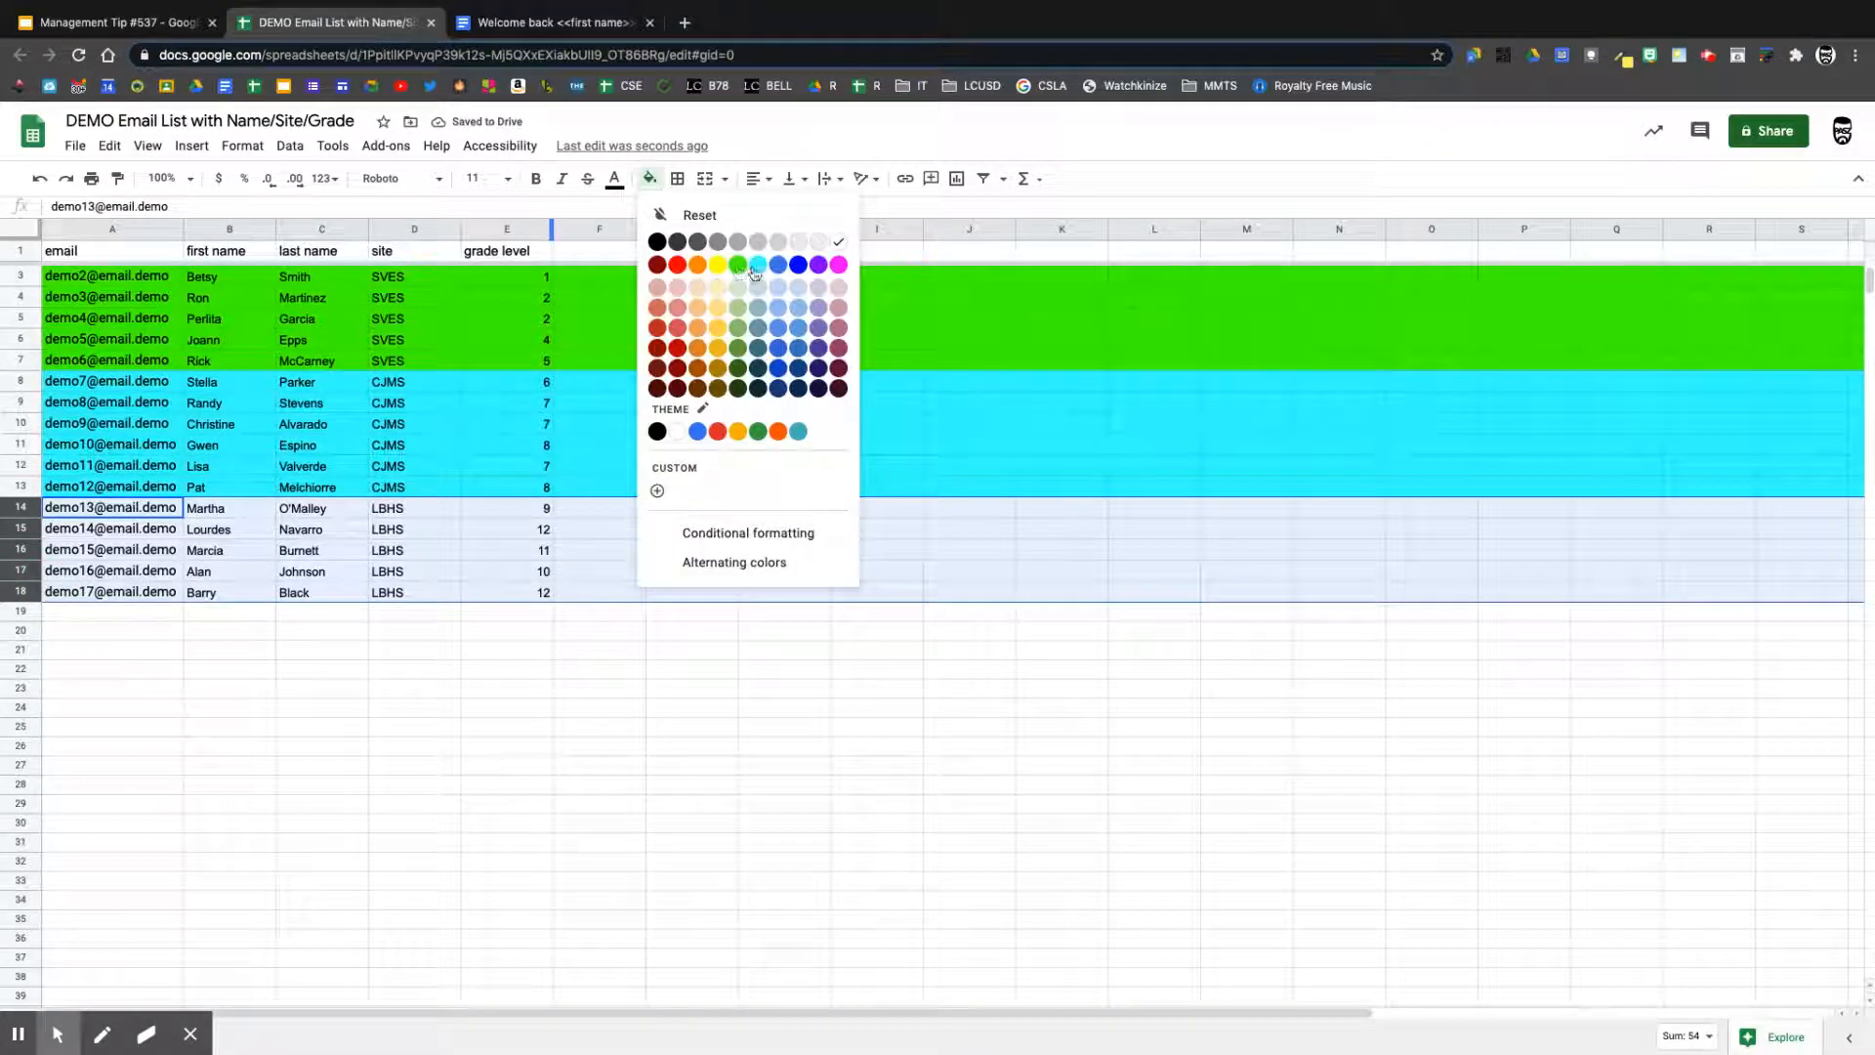
{"action": "left_click", "coordinate": [717, 265]}
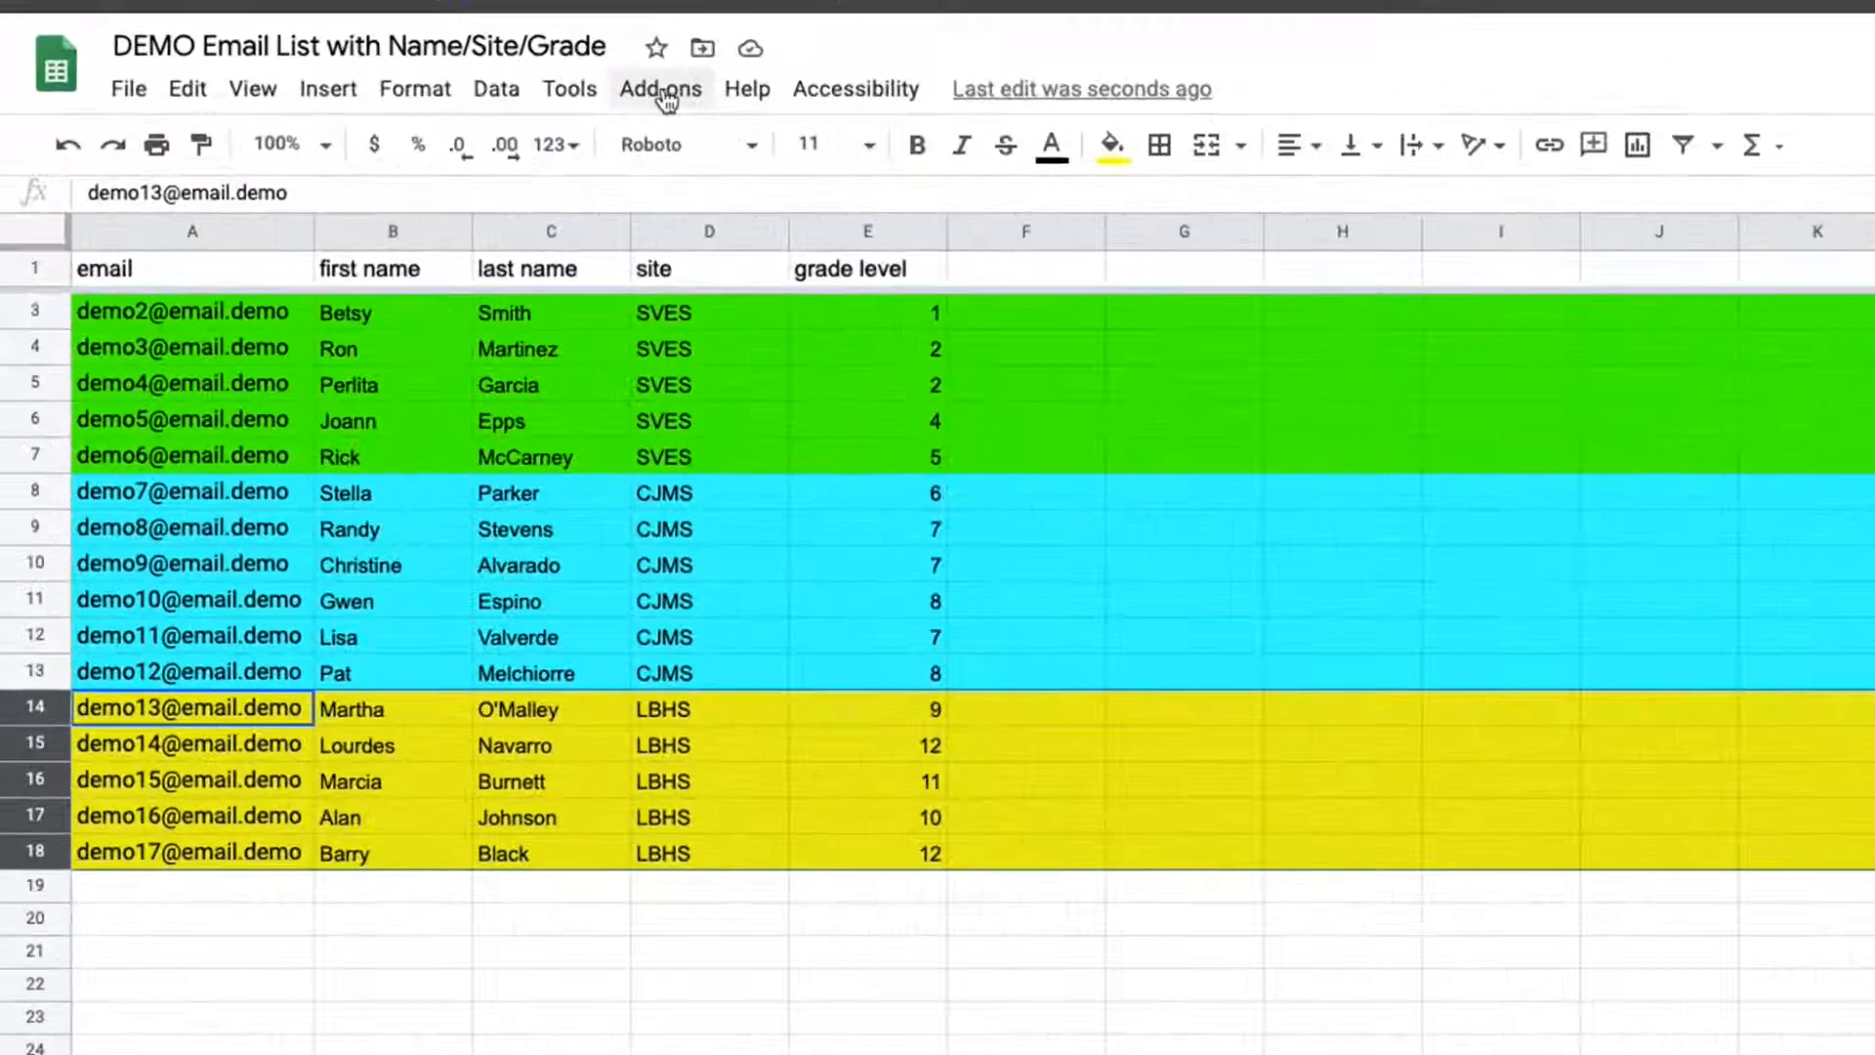
- Open the Form Mule email merge add-on, choose Sheet1 as the merge source, and continue to the template and send-condition settings
{"action": "left_click", "coordinate": [663, 90]}
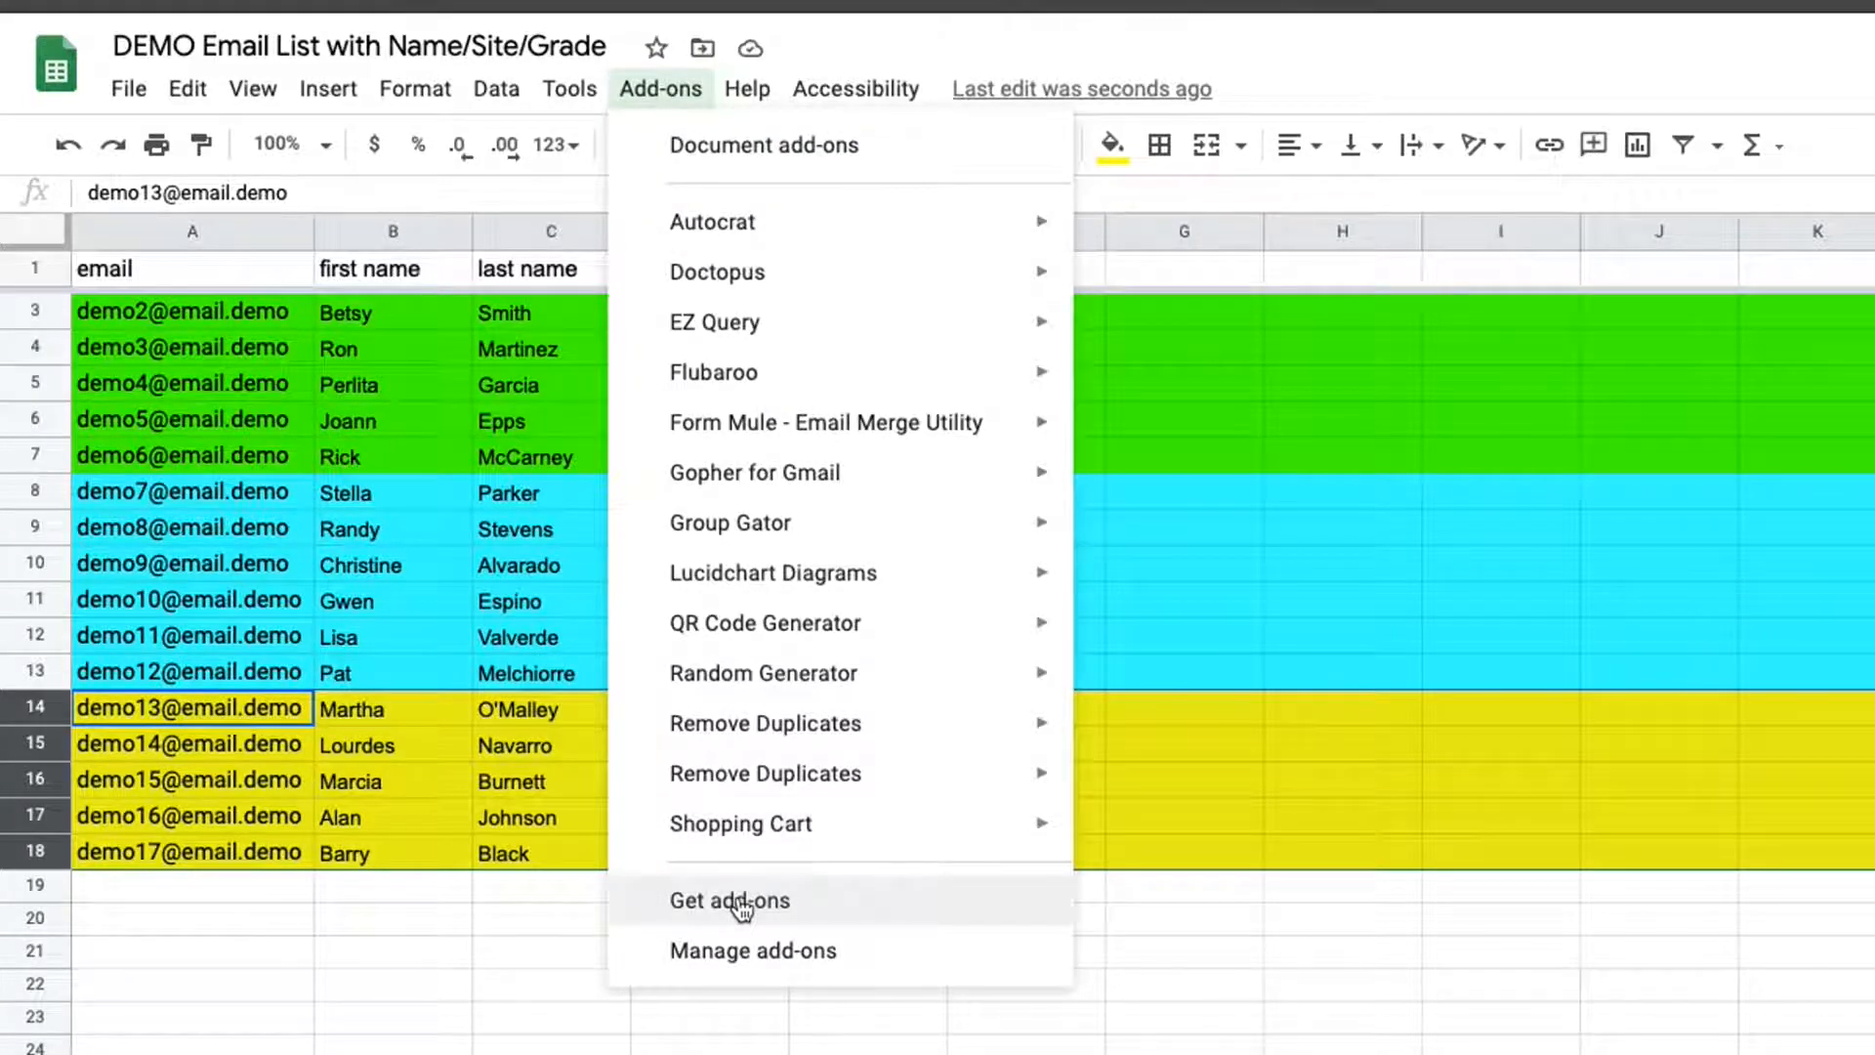
{"action": "mouse_move", "coordinate": [772, 433]}
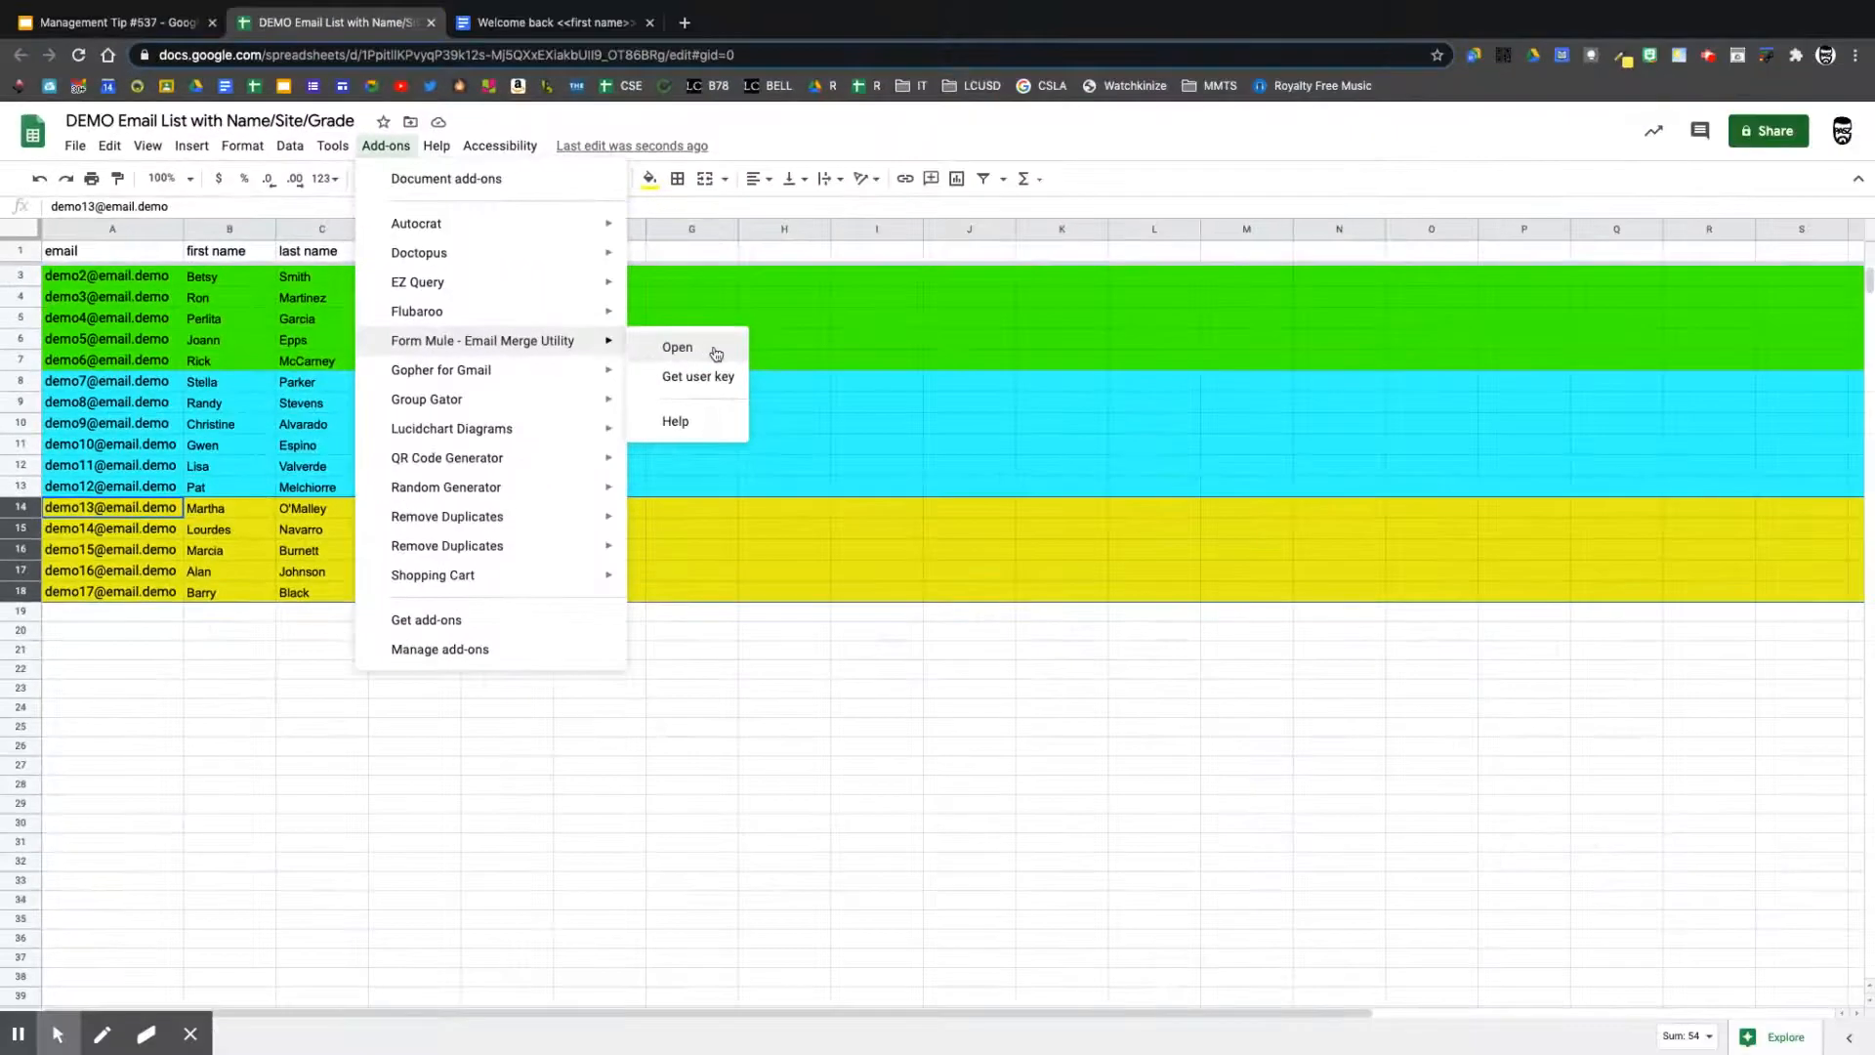
{"action": "left_click", "coordinate": [705, 350]}
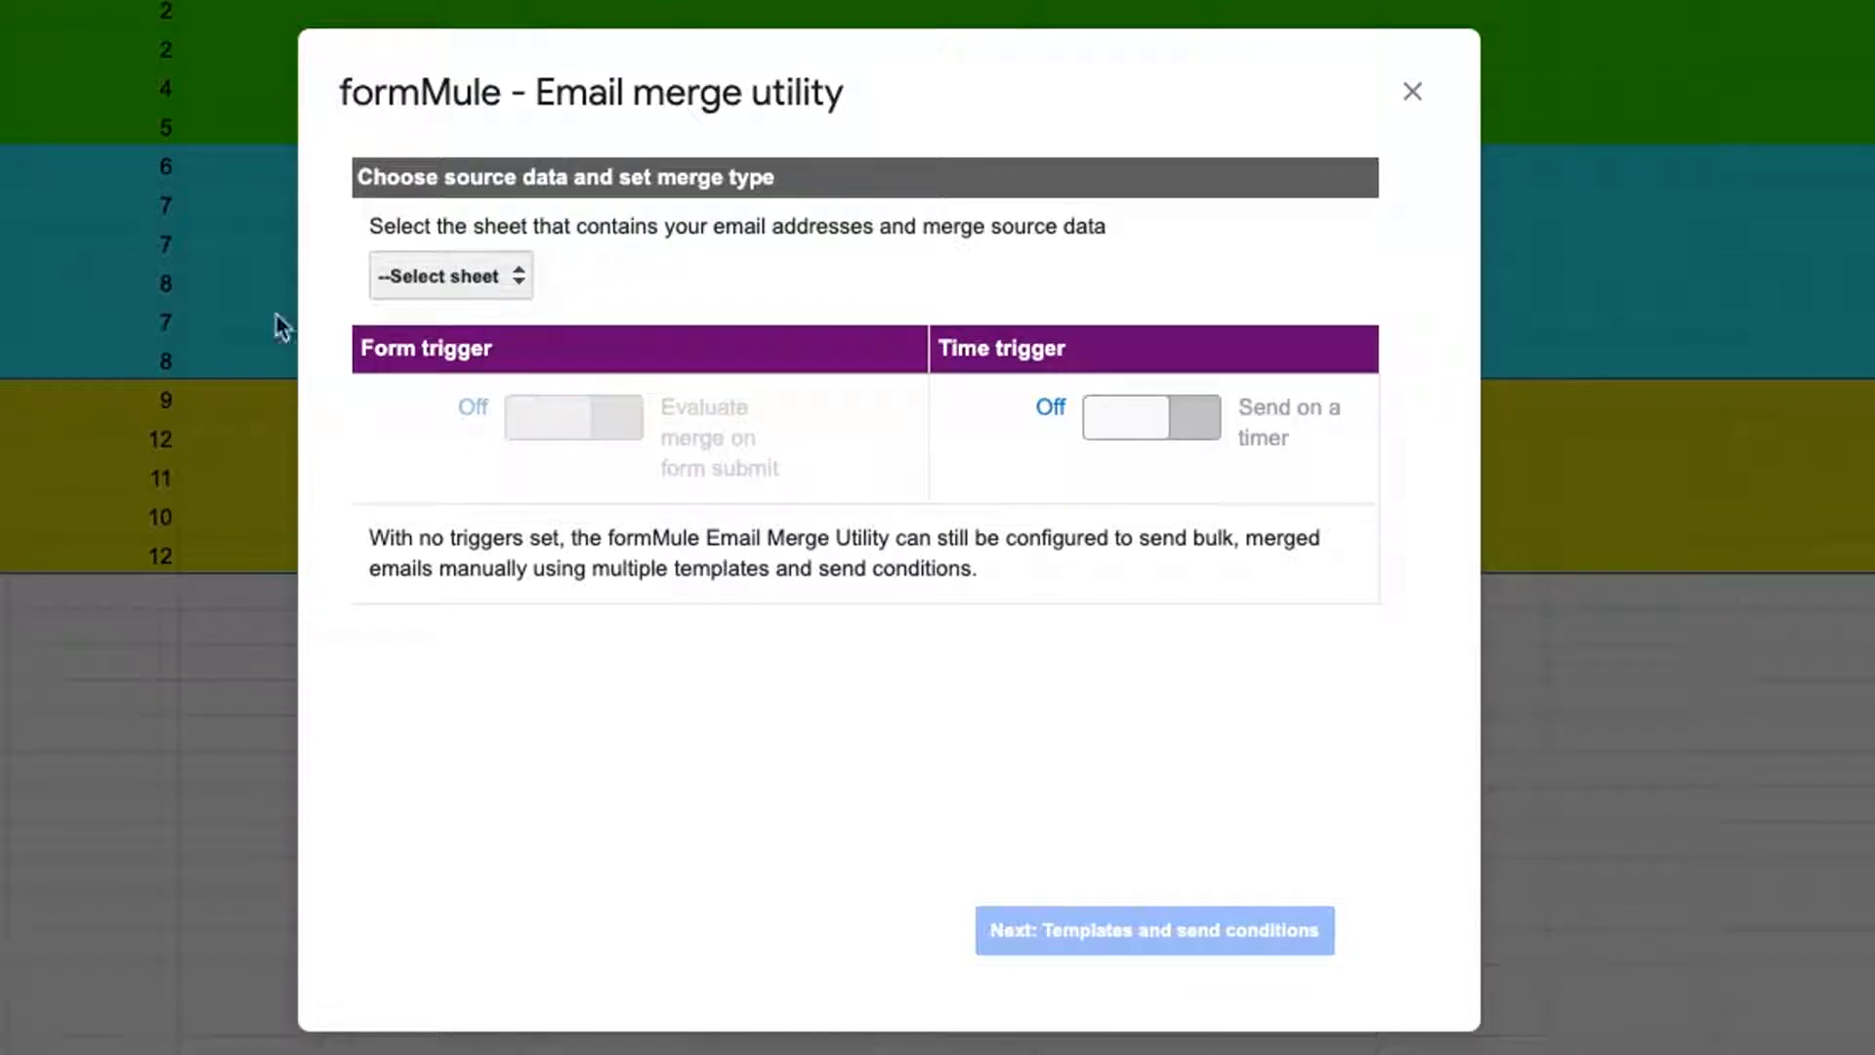
{"action": "left_click", "coordinate": [516, 276]}
{"action": "left_click", "coordinate": [497, 325]}
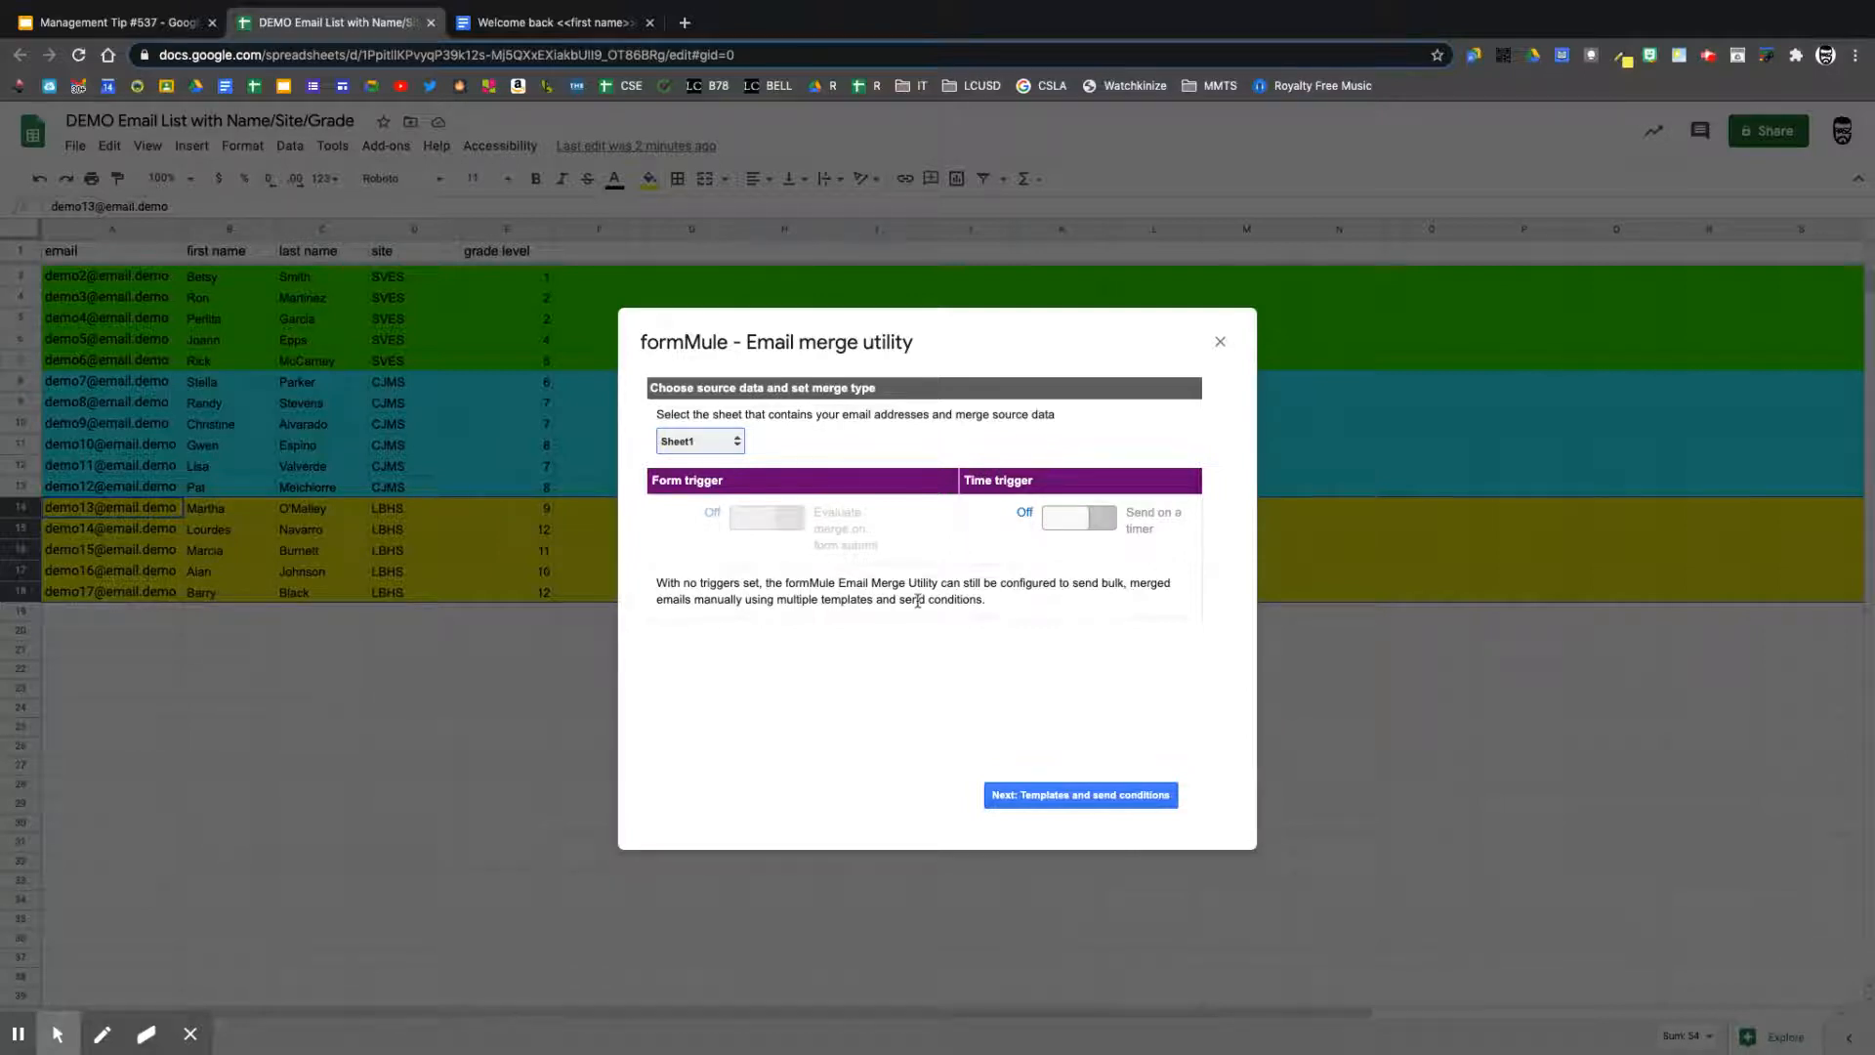
{"action": "left_click", "coordinate": [1065, 793]}
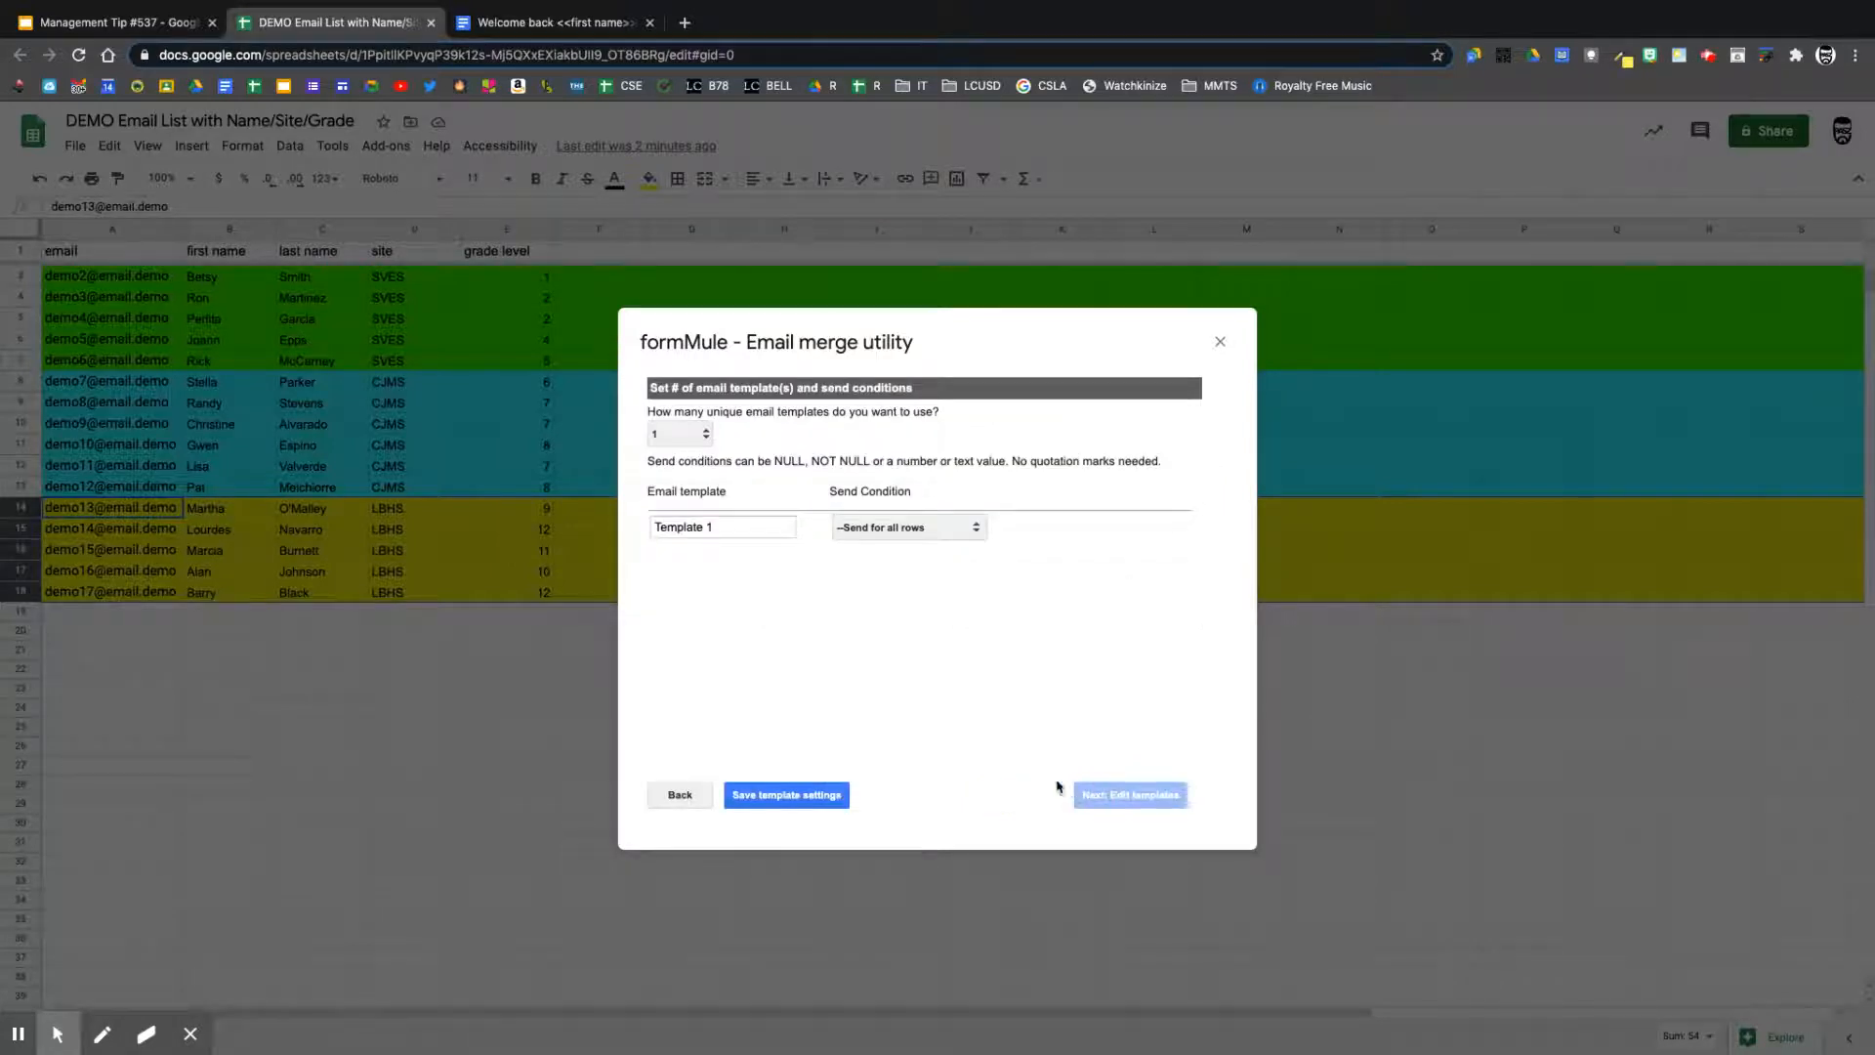
- Save the settings with one email template sent for all rows and open the template editor
{"action": "left_click", "coordinate": [708, 437]}
{"action": "left_click", "coordinate": [708, 437]}
{"action": "left_click", "coordinate": [793, 798]}
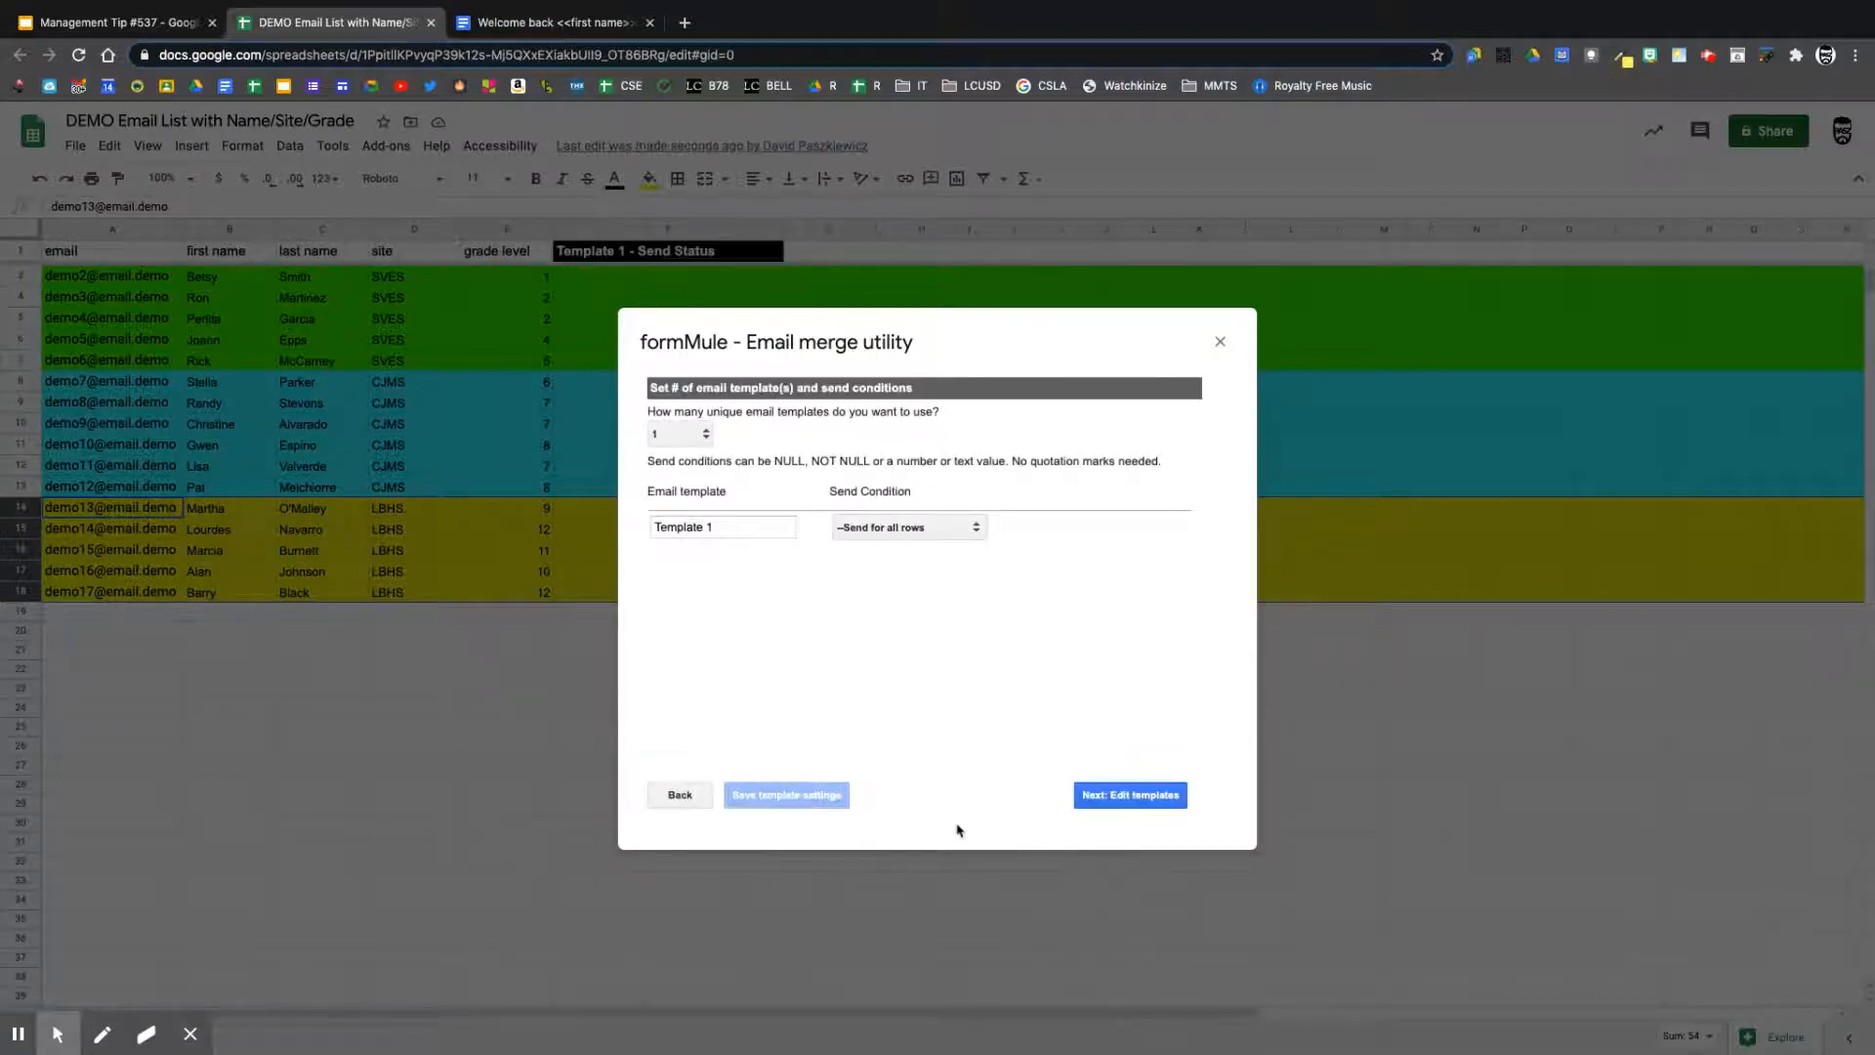
{"action": "left_click", "coordinate": [1133, 797]}
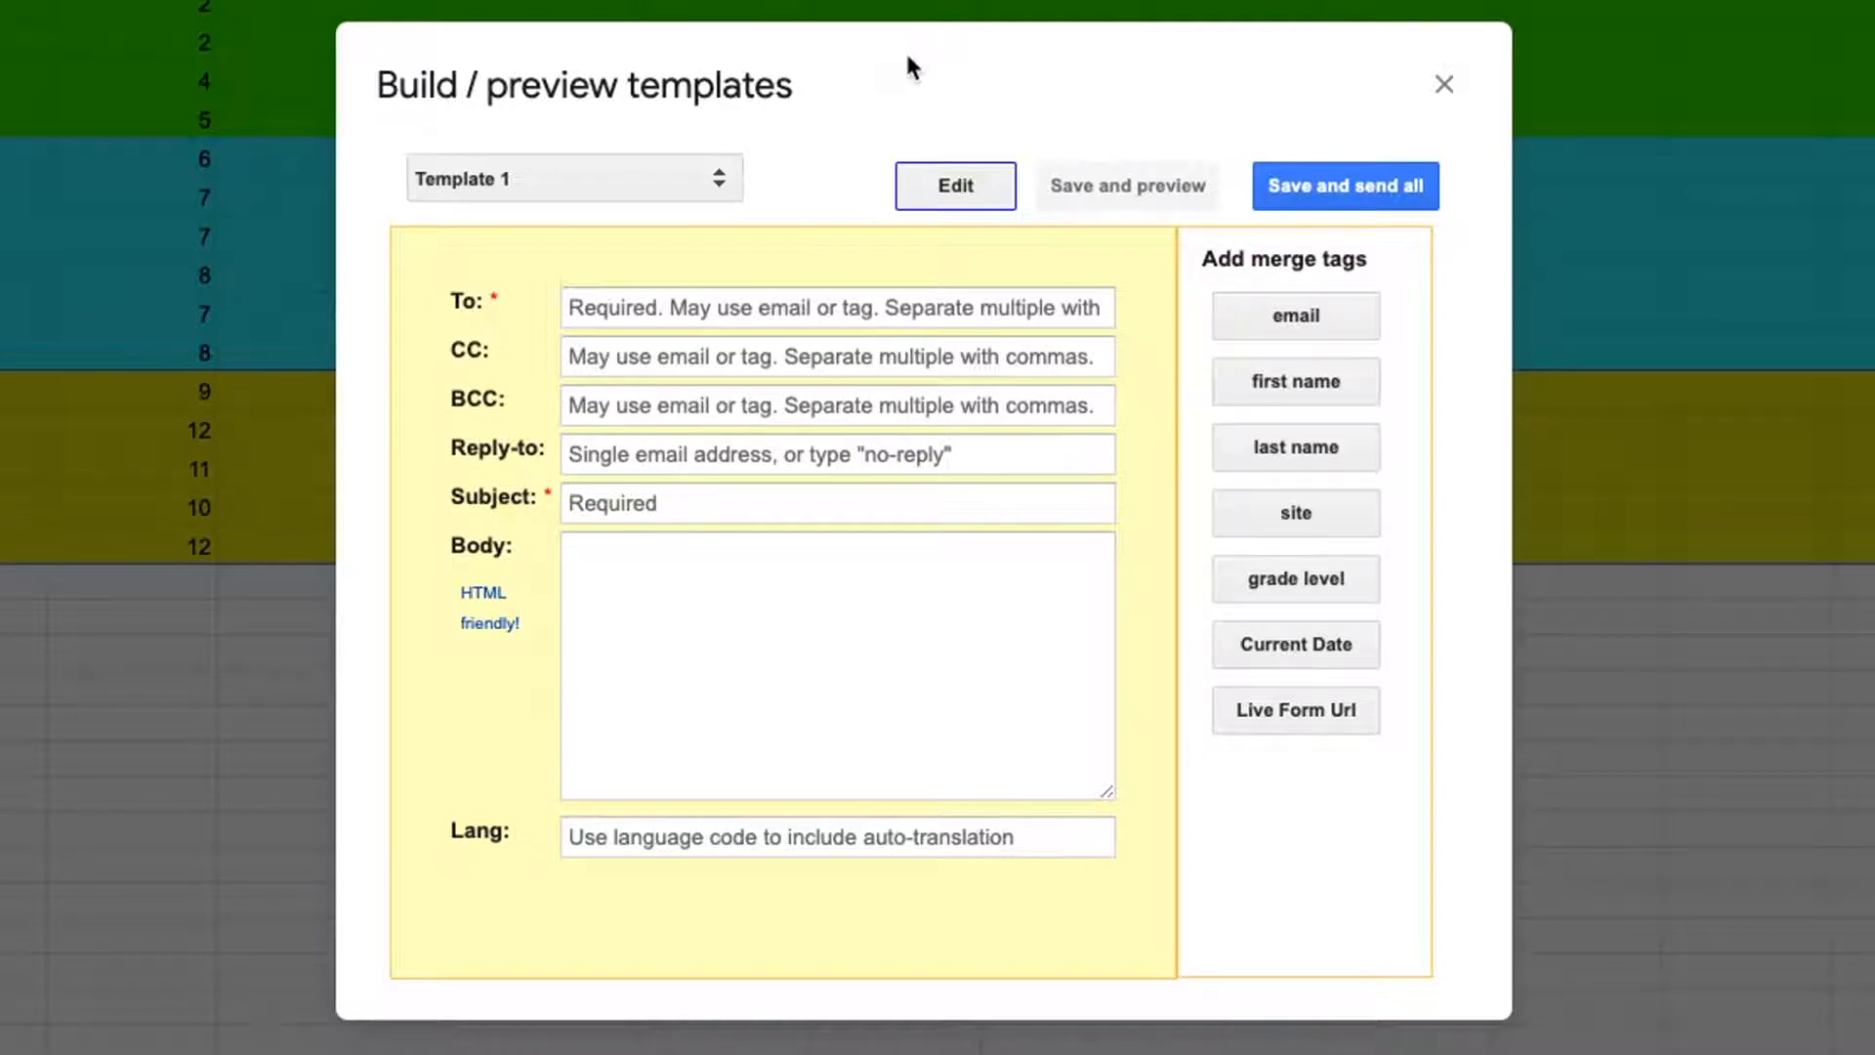
- Address Template 1 to the email merge tag and set the subject to "Welcome Back 2021!"
{"action": "left_click", "coordinate": [803, 307]}
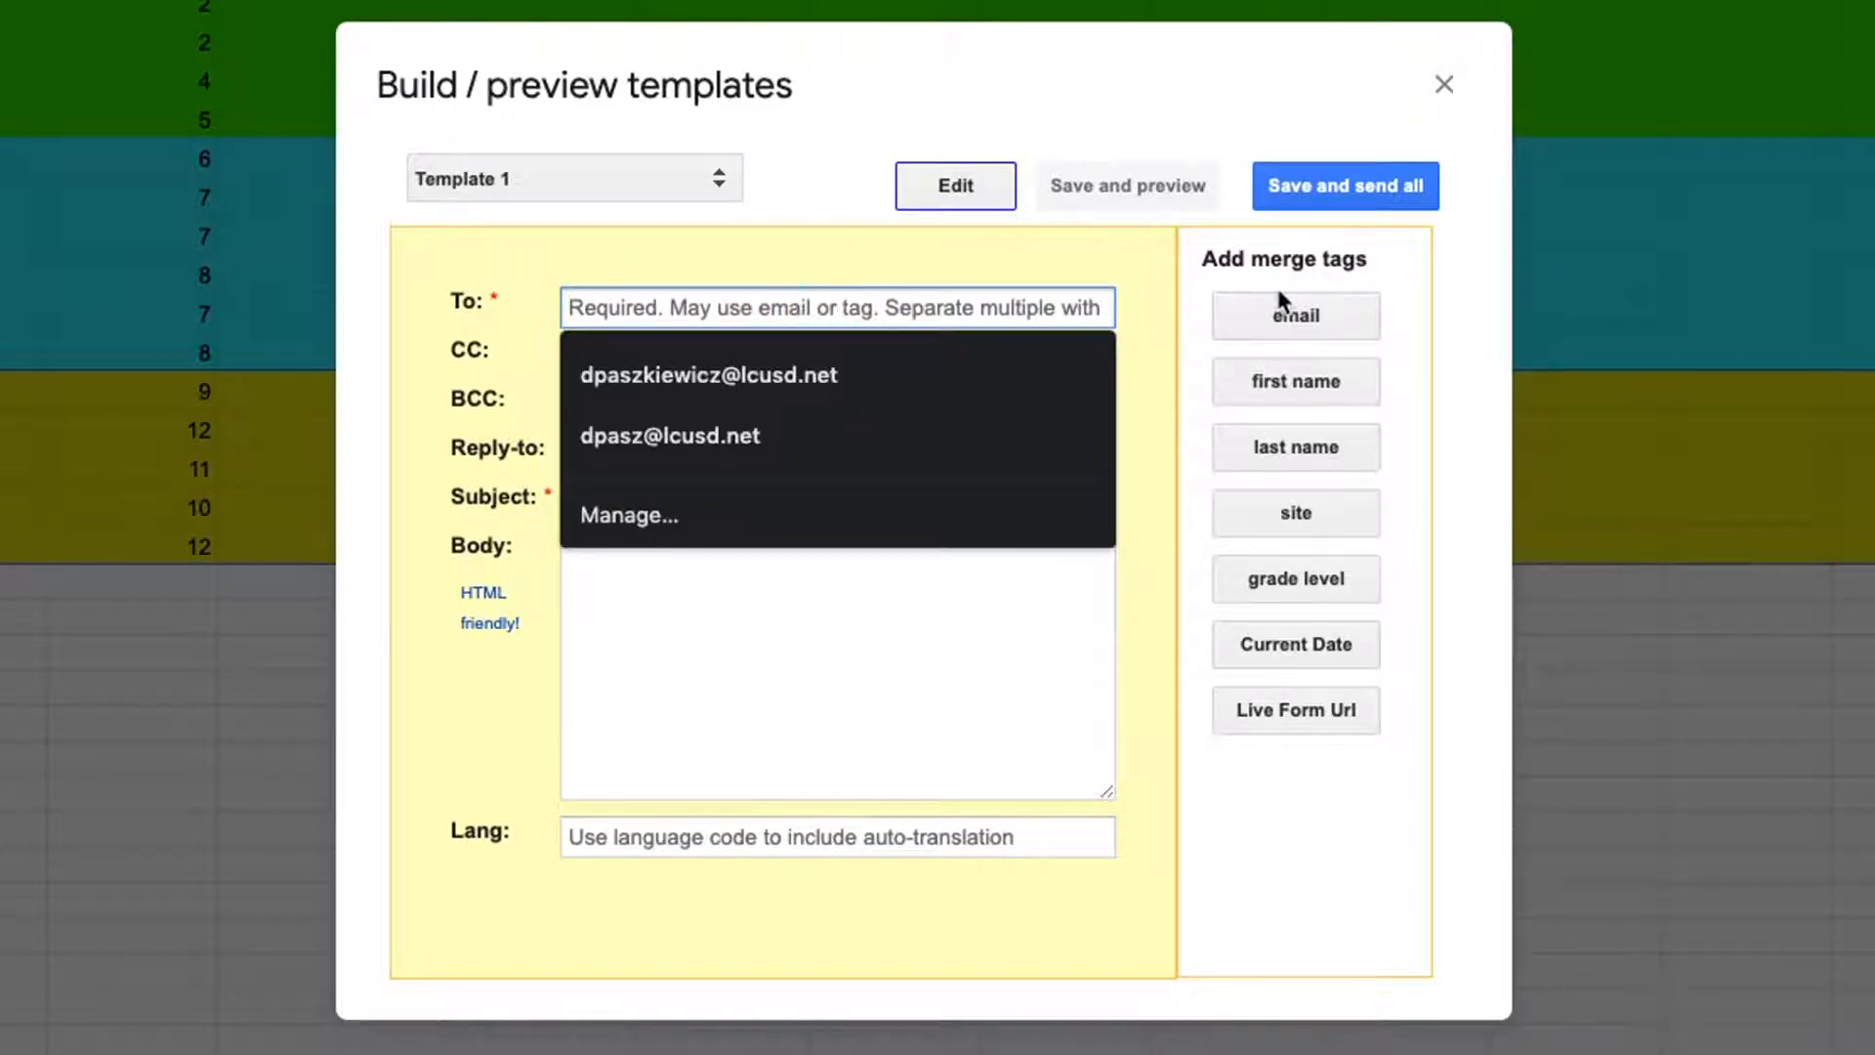
{"action": "left_click", "coordinate": [1296, 316]}
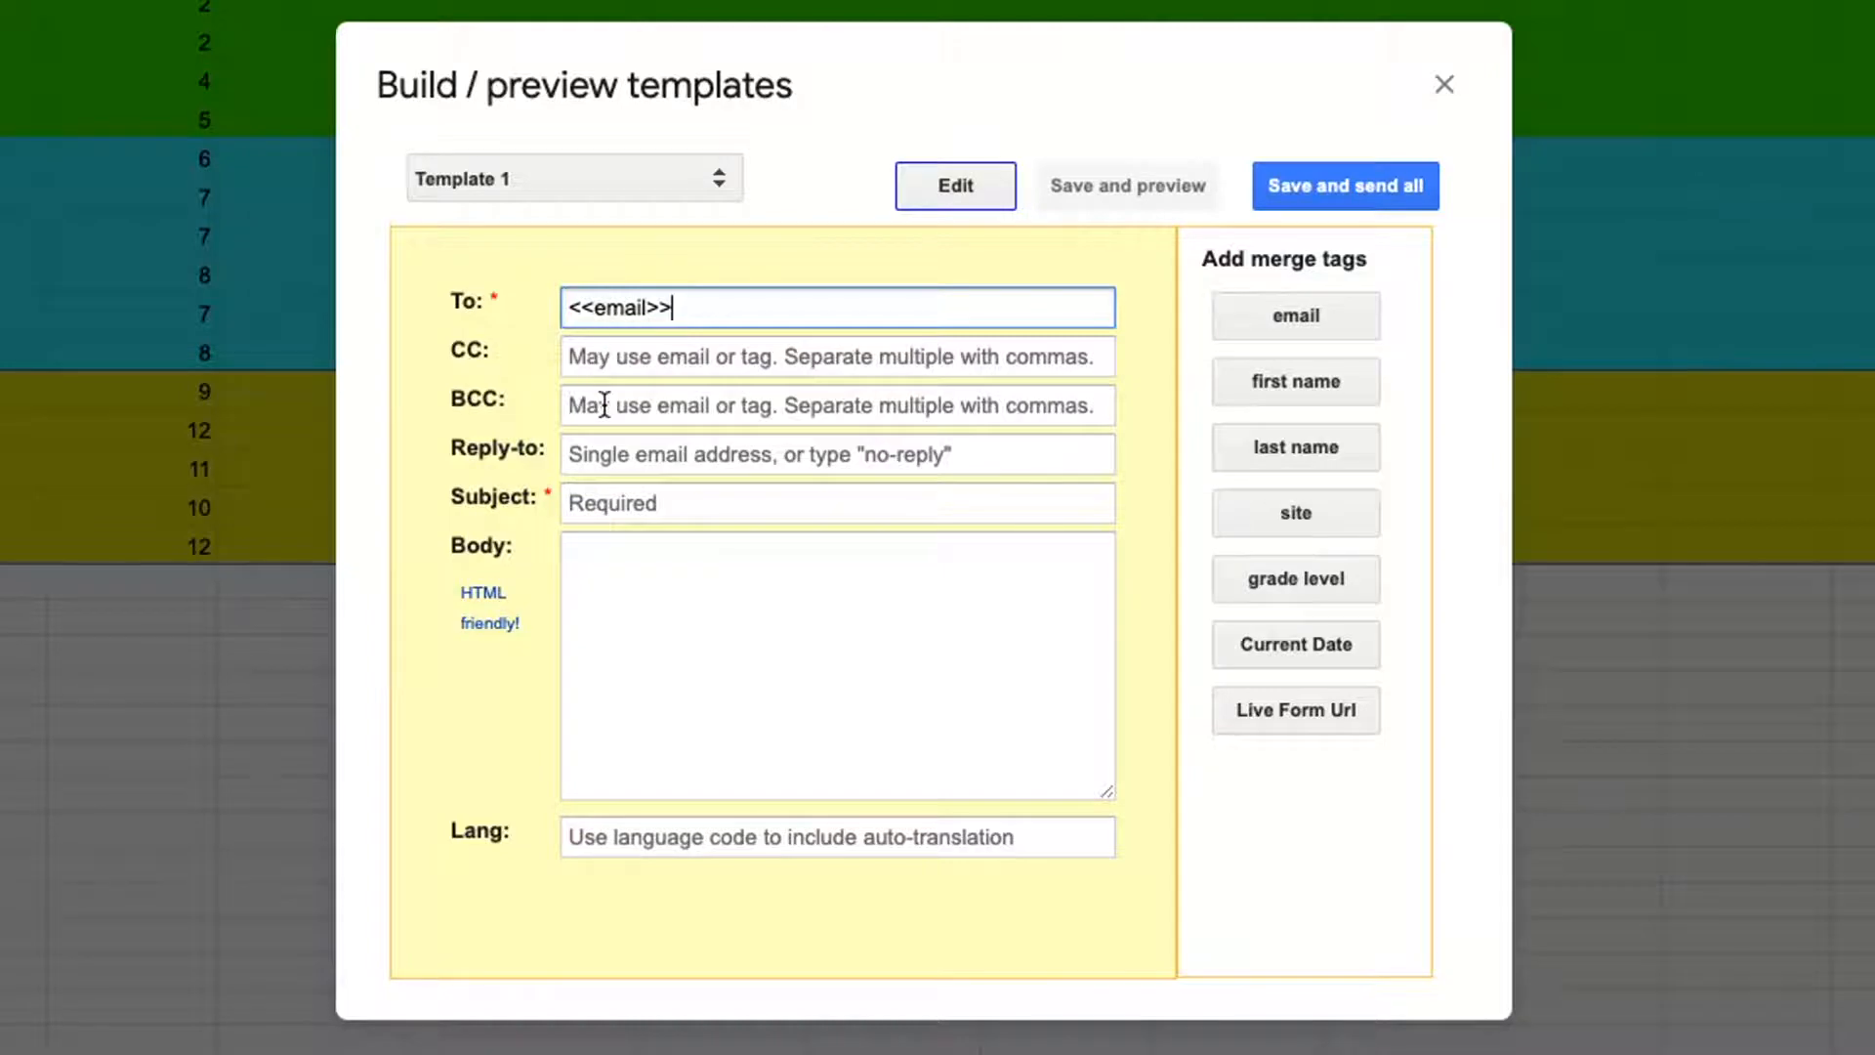
{"action": "left_click", "coordinate": [623, 503]}
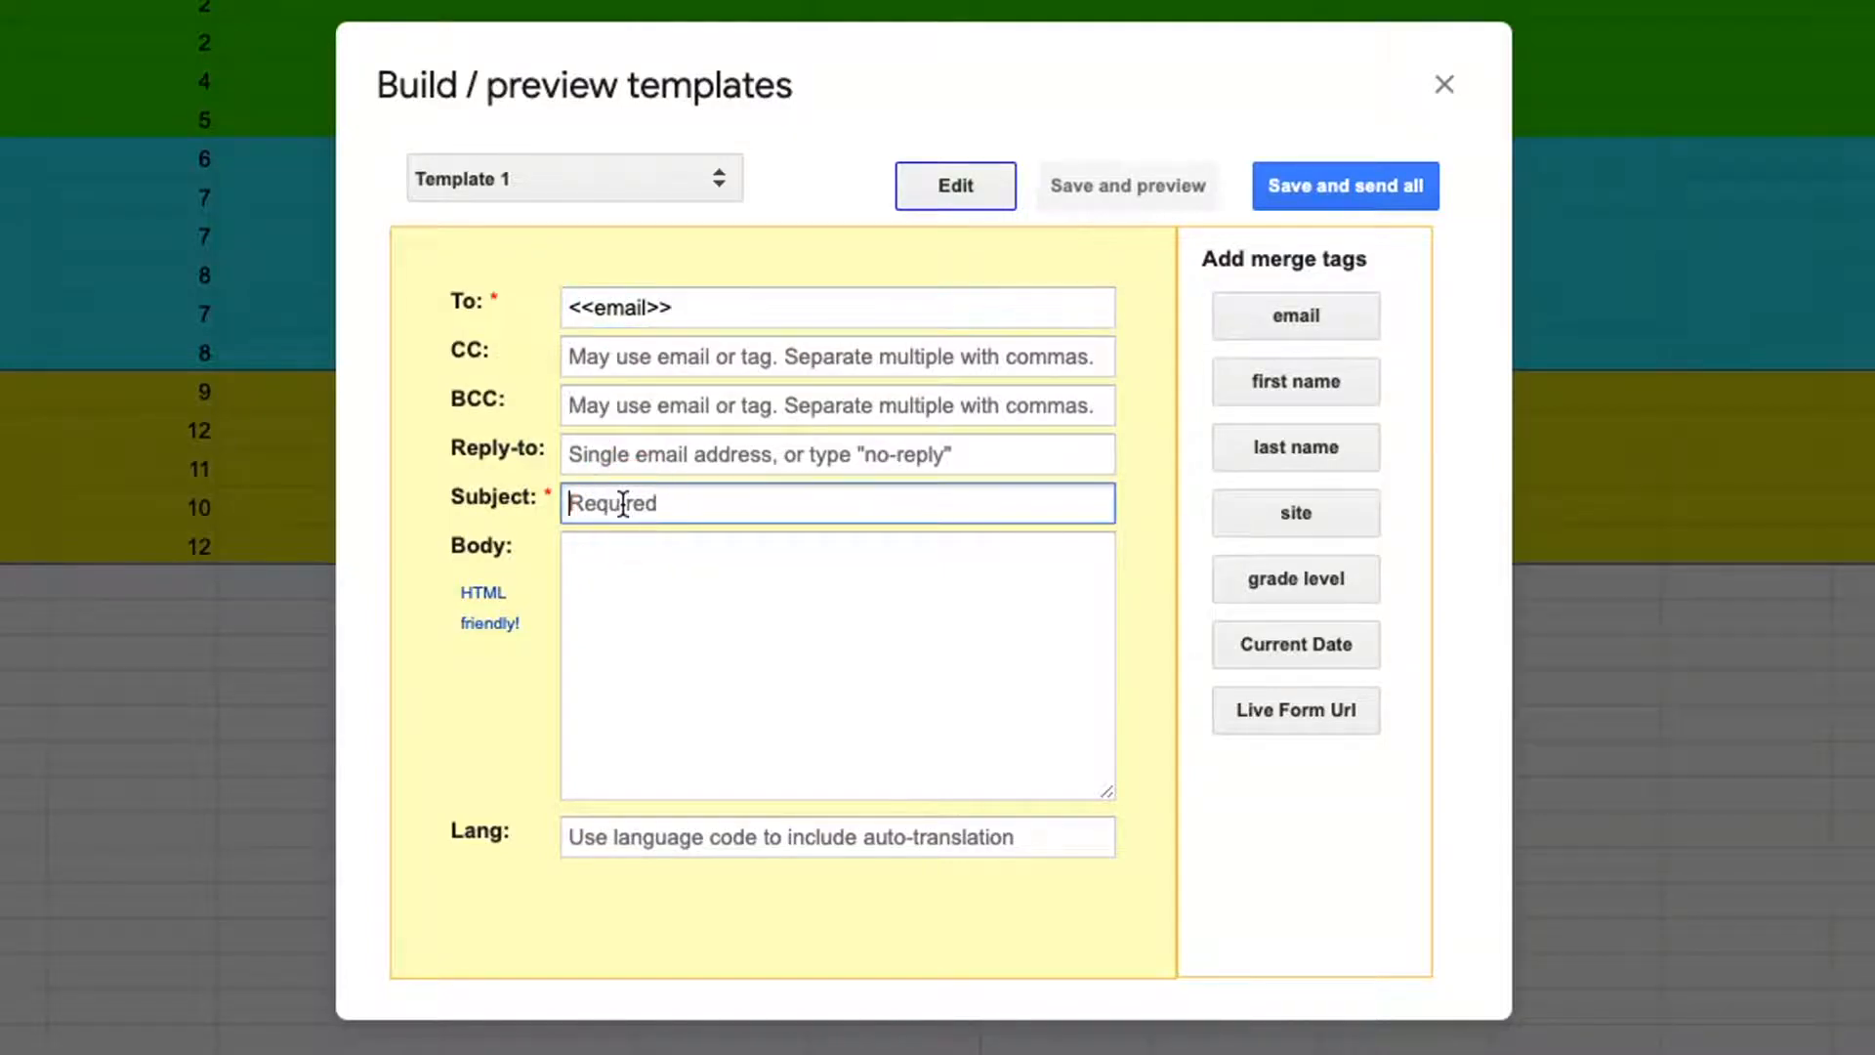
{"action": "type", "text": "Welcome Back 2021"}
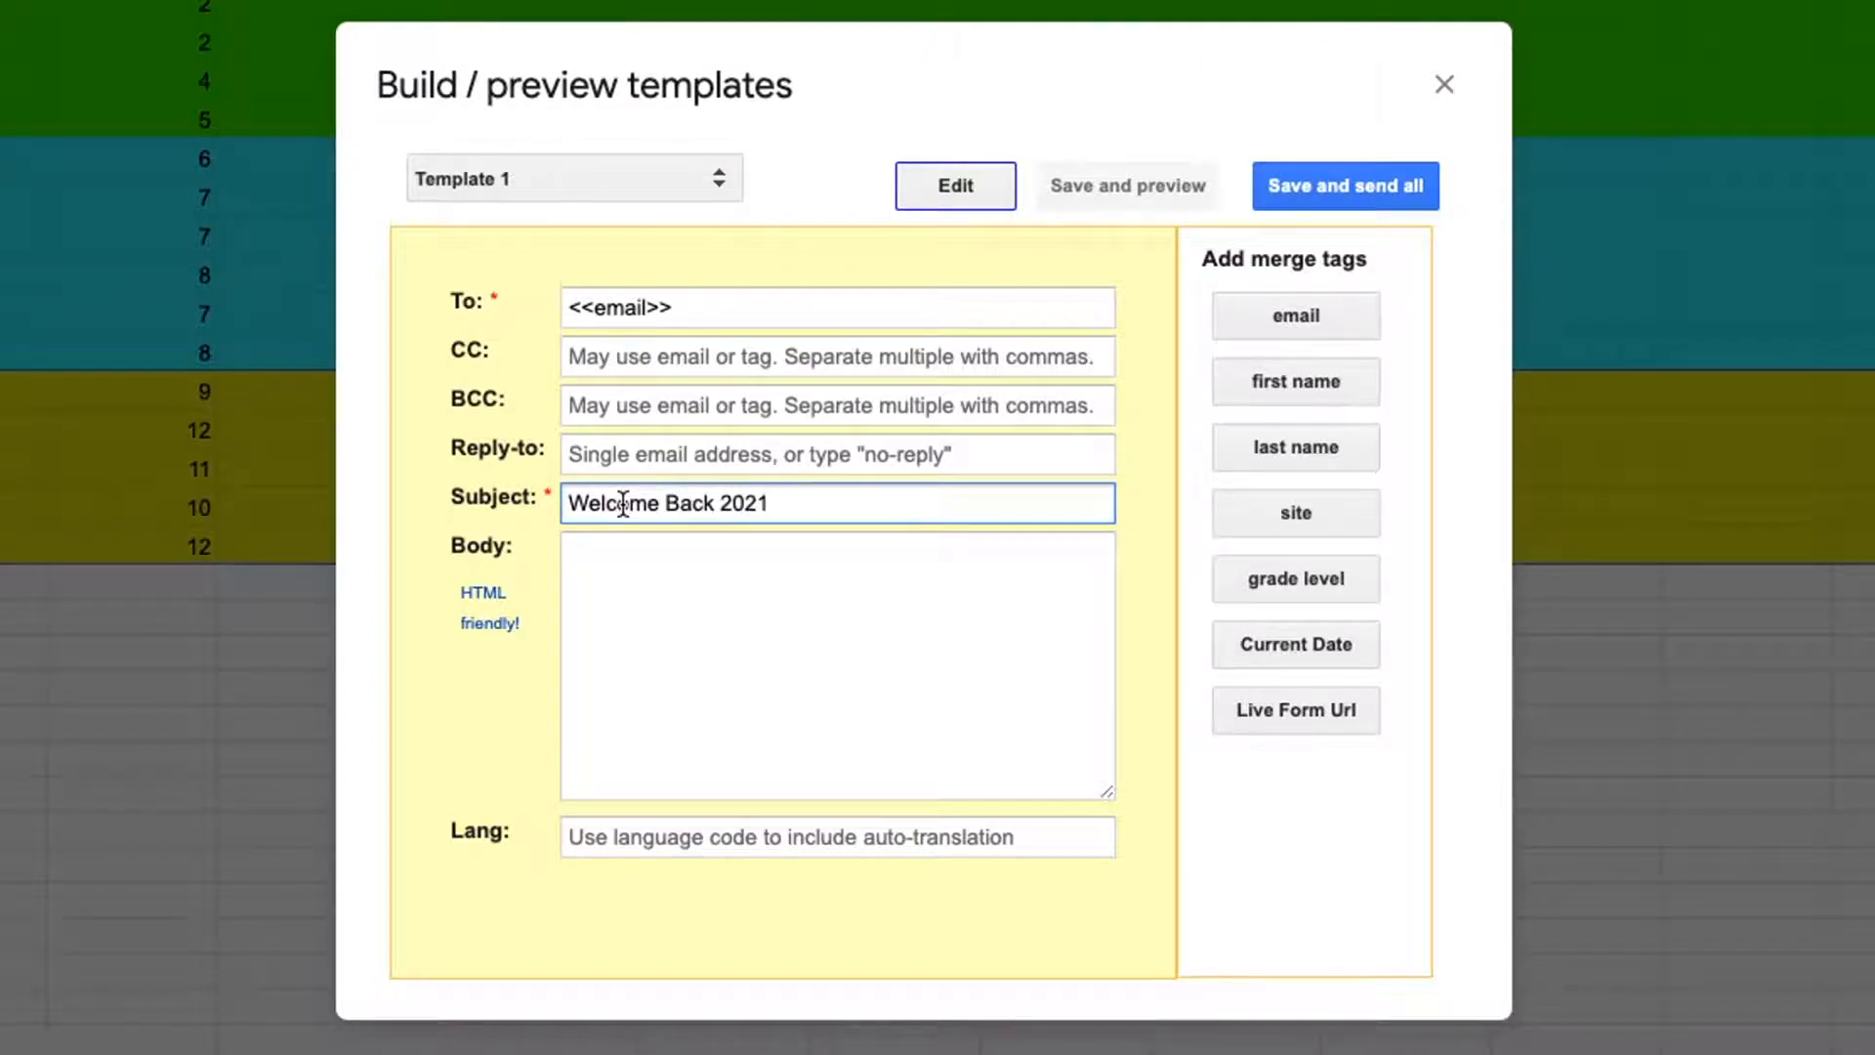
{"action": "type", "text": "!"}
- Switch to the welcome letter in Google Docs and compare its first name and site merge tags with the spreadsheet's column headers
{"action": "left_click", "coordinate": [628, 566]}
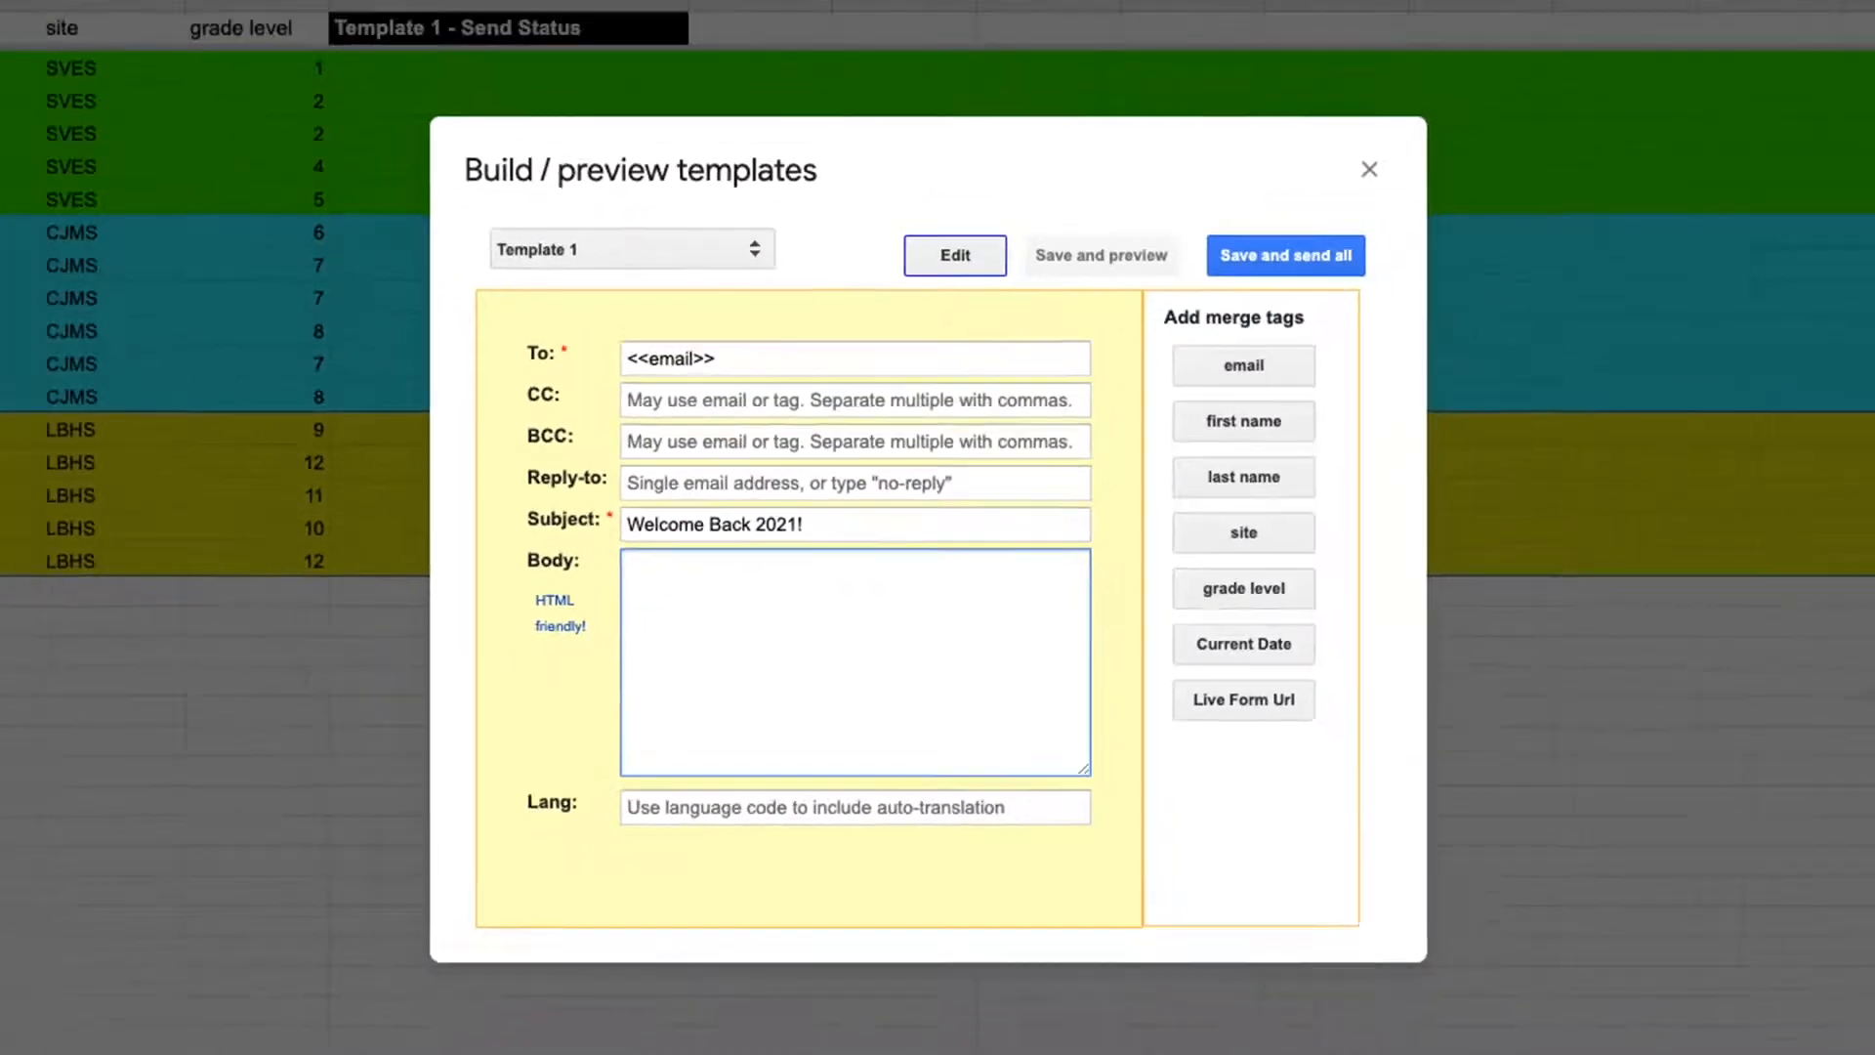
{"action": "left_click", "coordinate": [509, 28]}
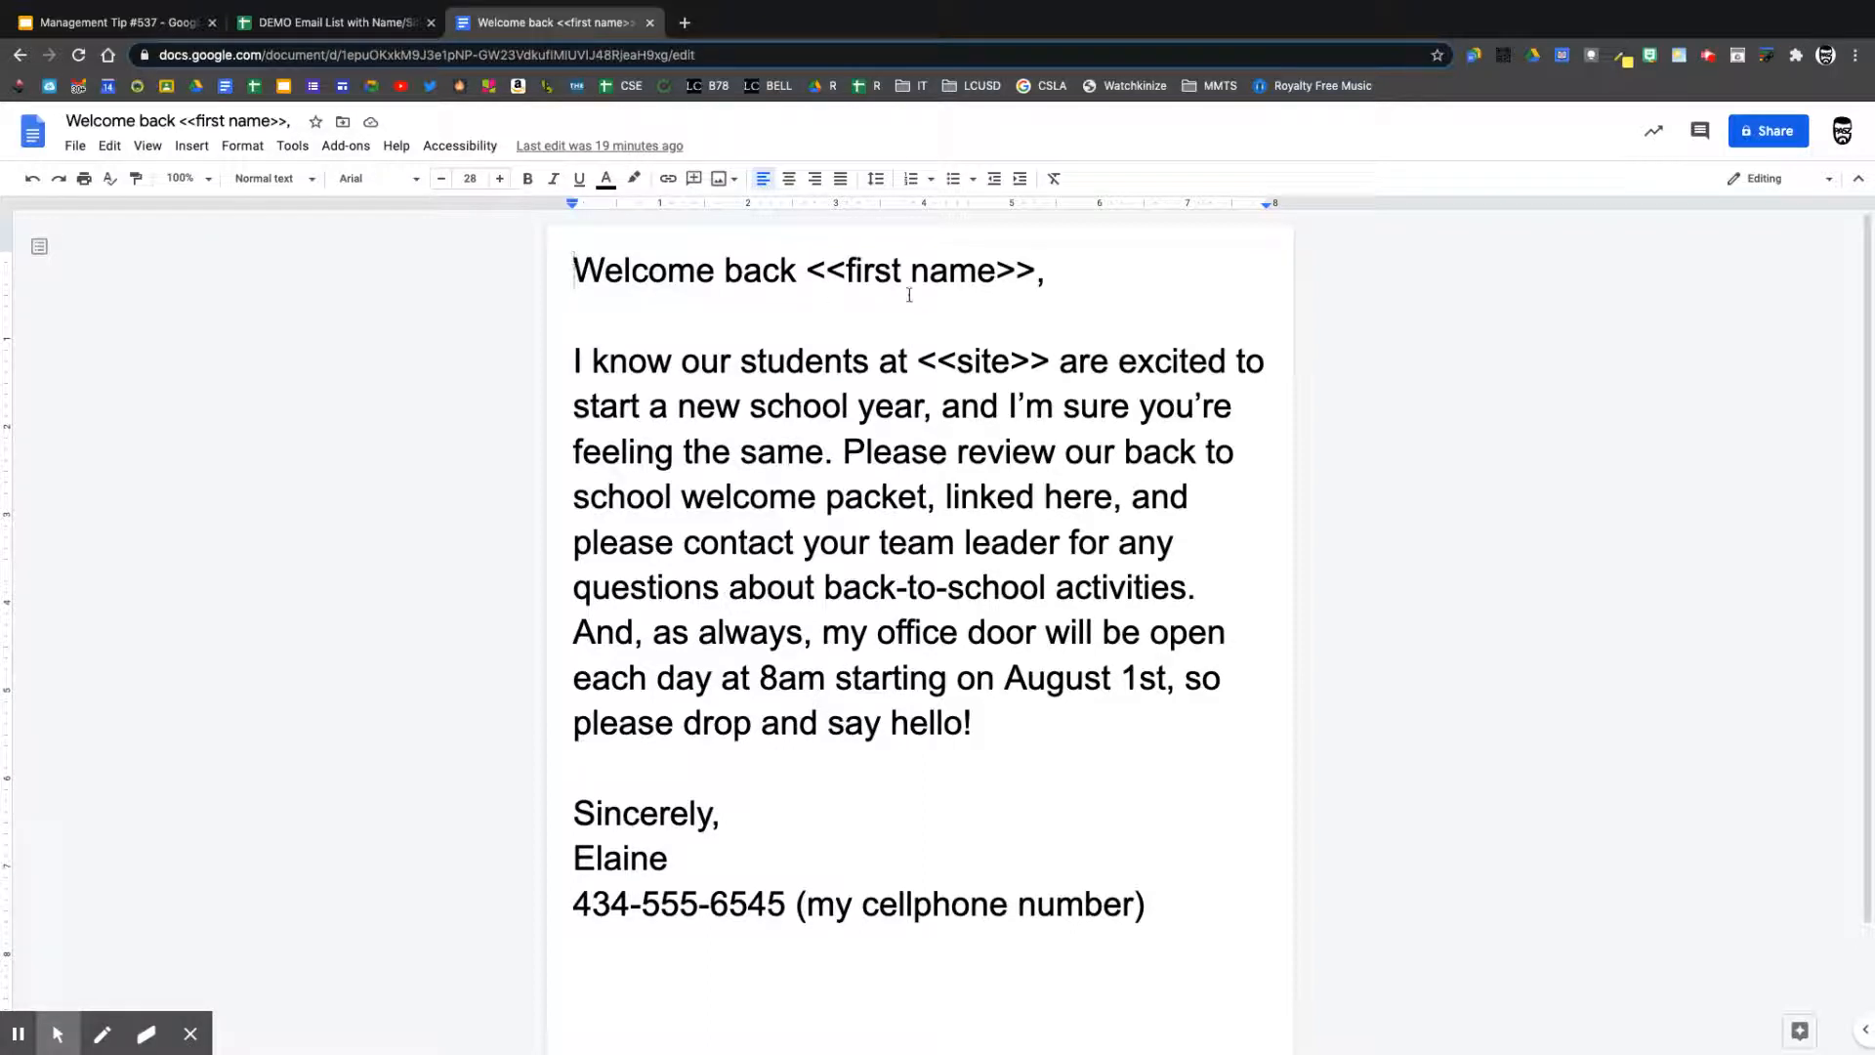
{"action": "left_click_drag", "start_coordinate": [1033, 274], "coordinate": [807, 276]}
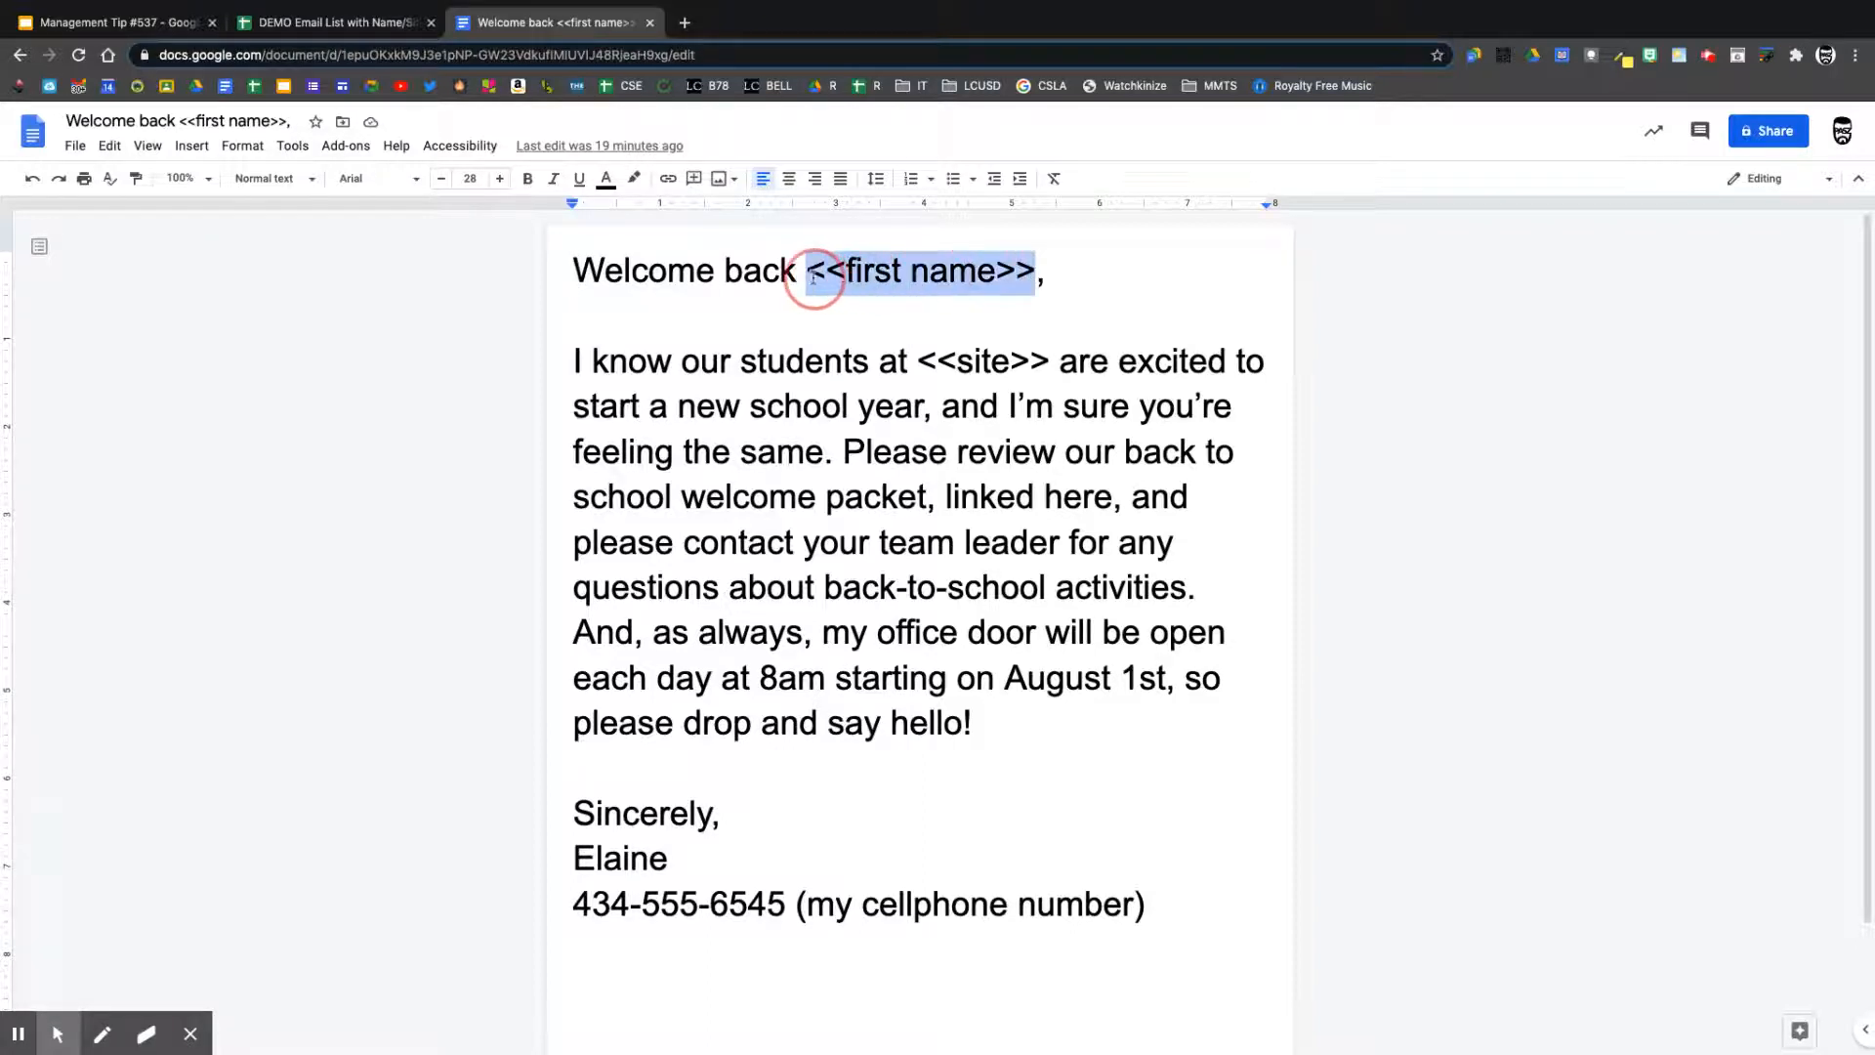
{"action": "left_click", "coordinate": [272, 23]}
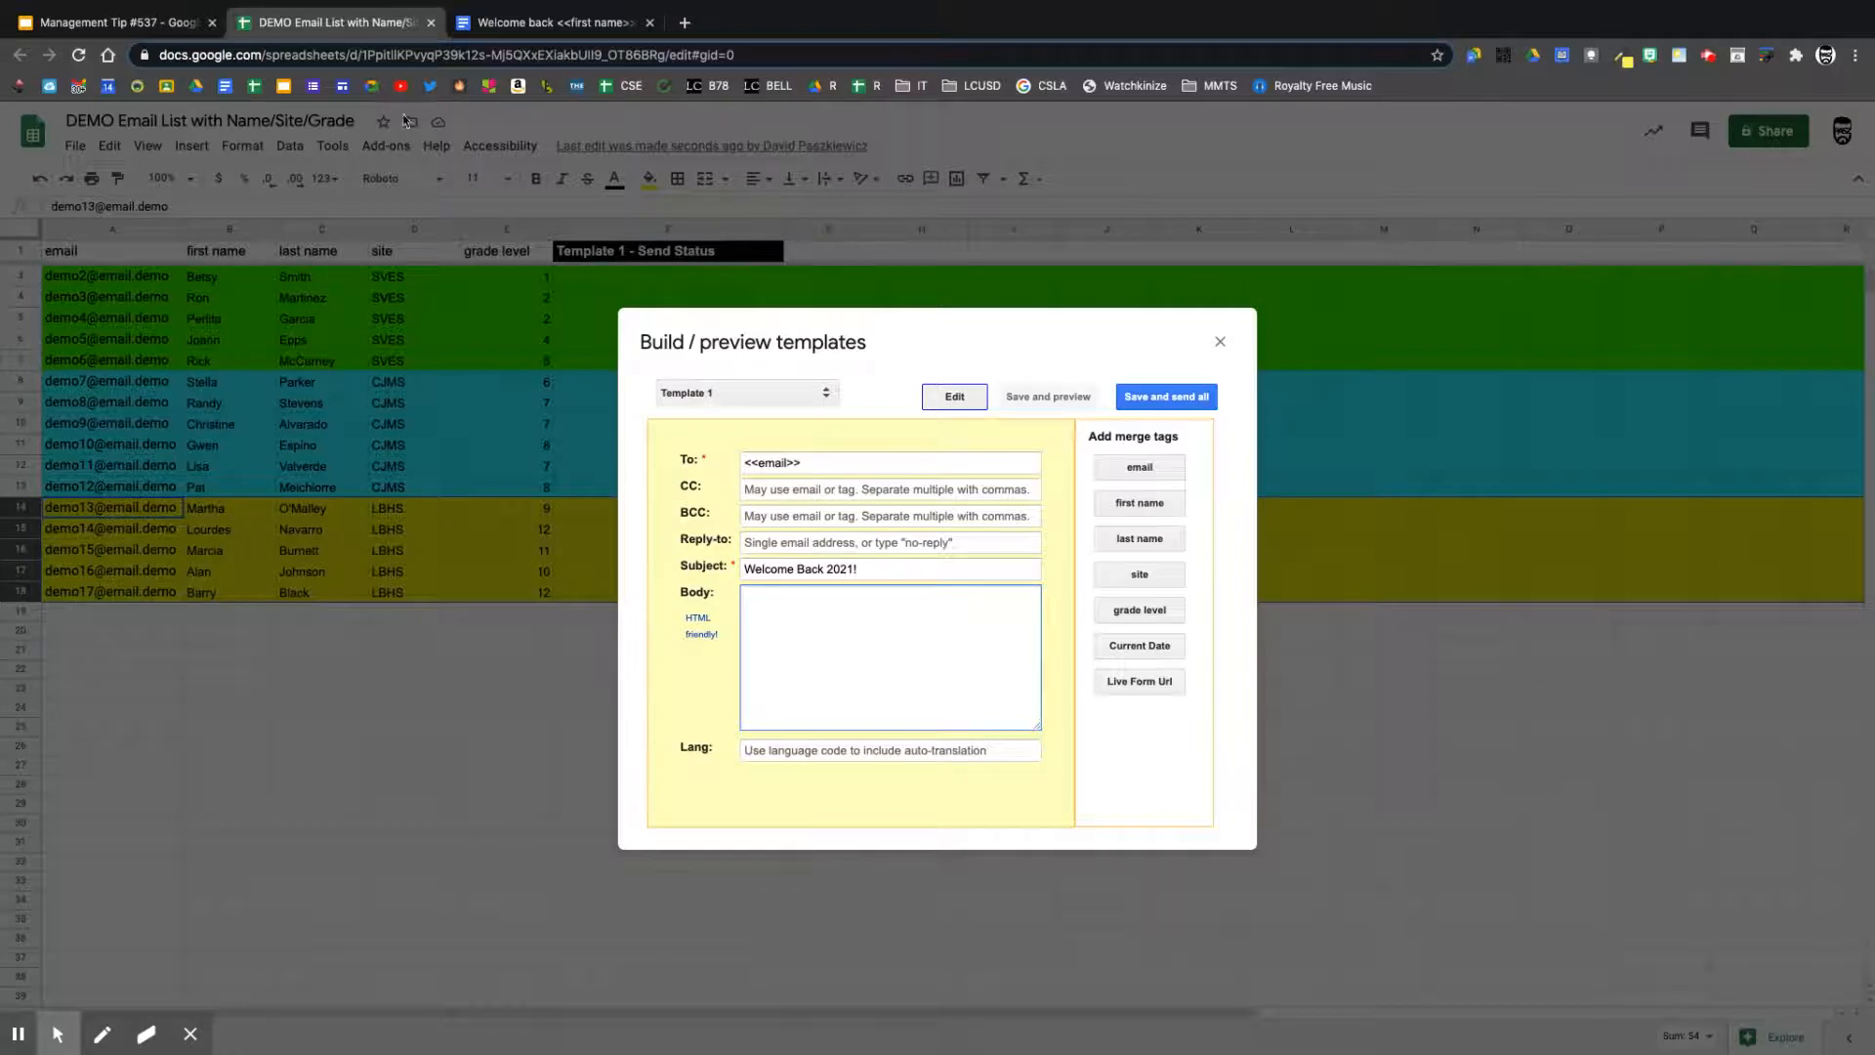
{"action": "left_click", "coordinate": [504, 23]}
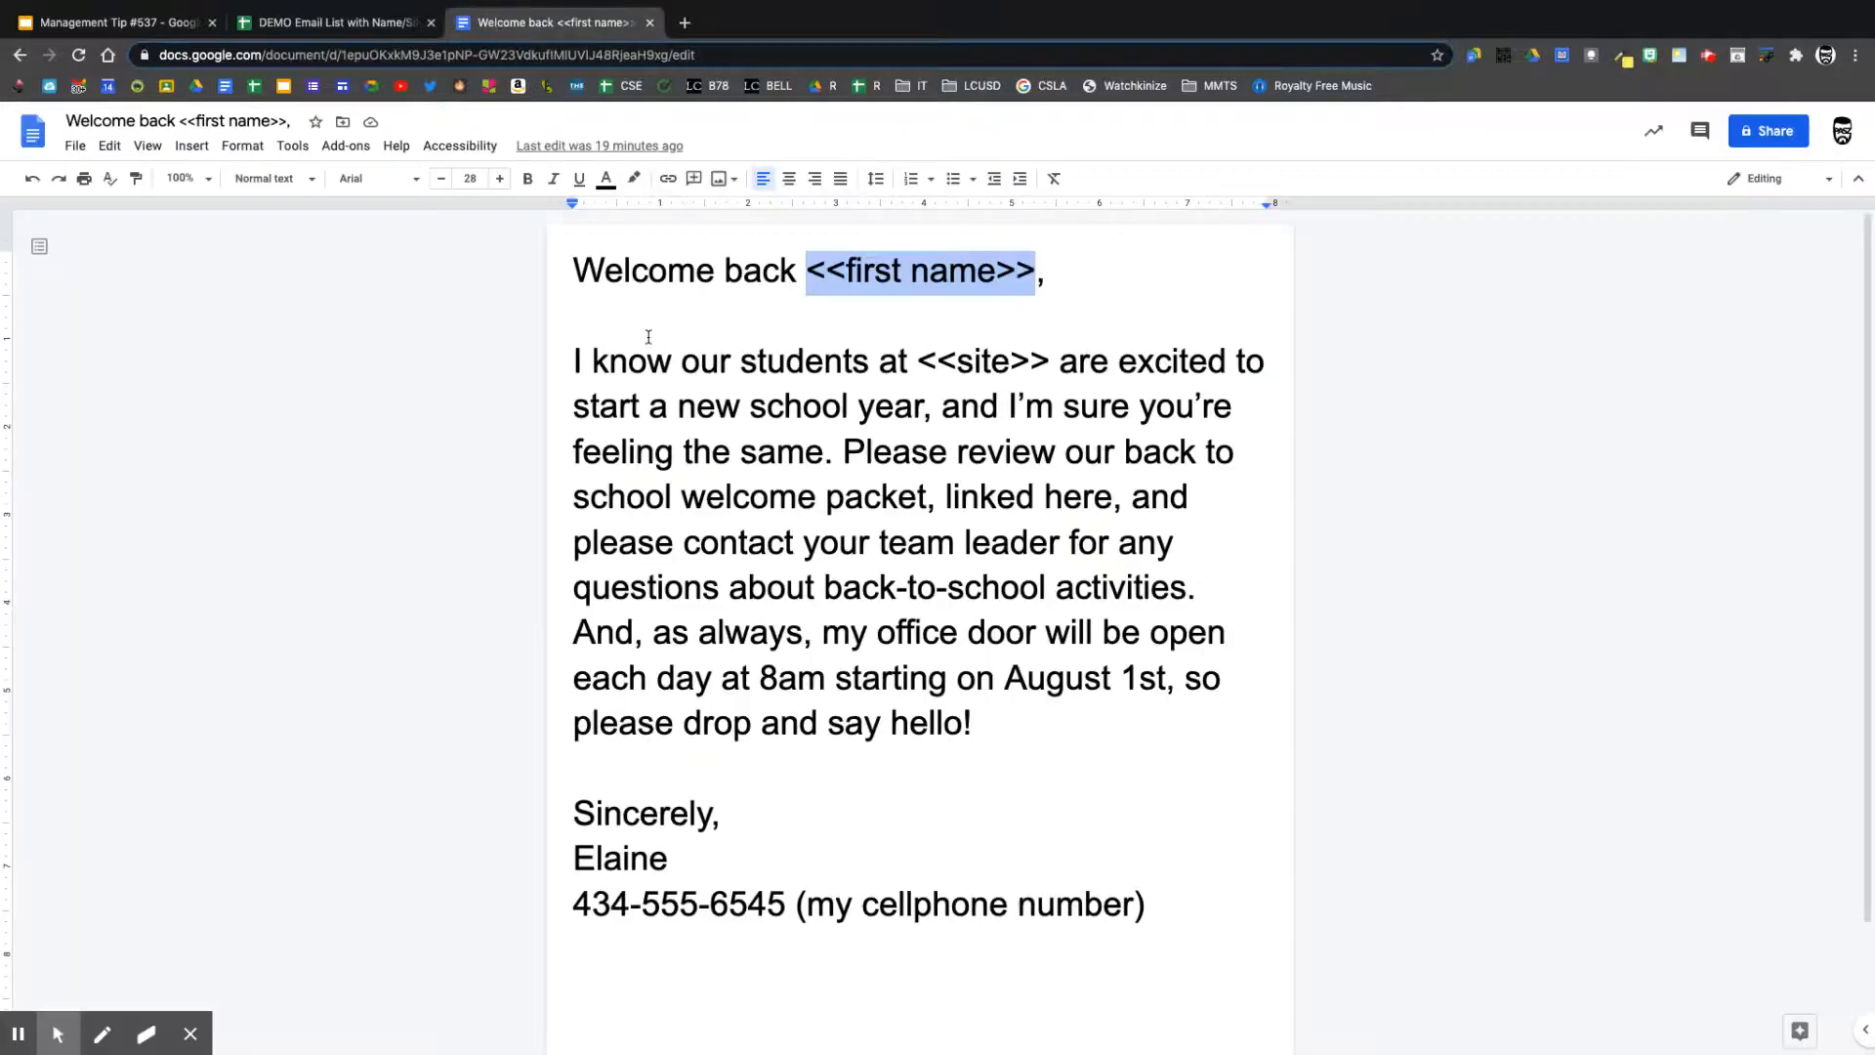
{"action": "scroll", "coordinate": [650, 334], "scroll_direction": "down", "scroll_amount": 1}
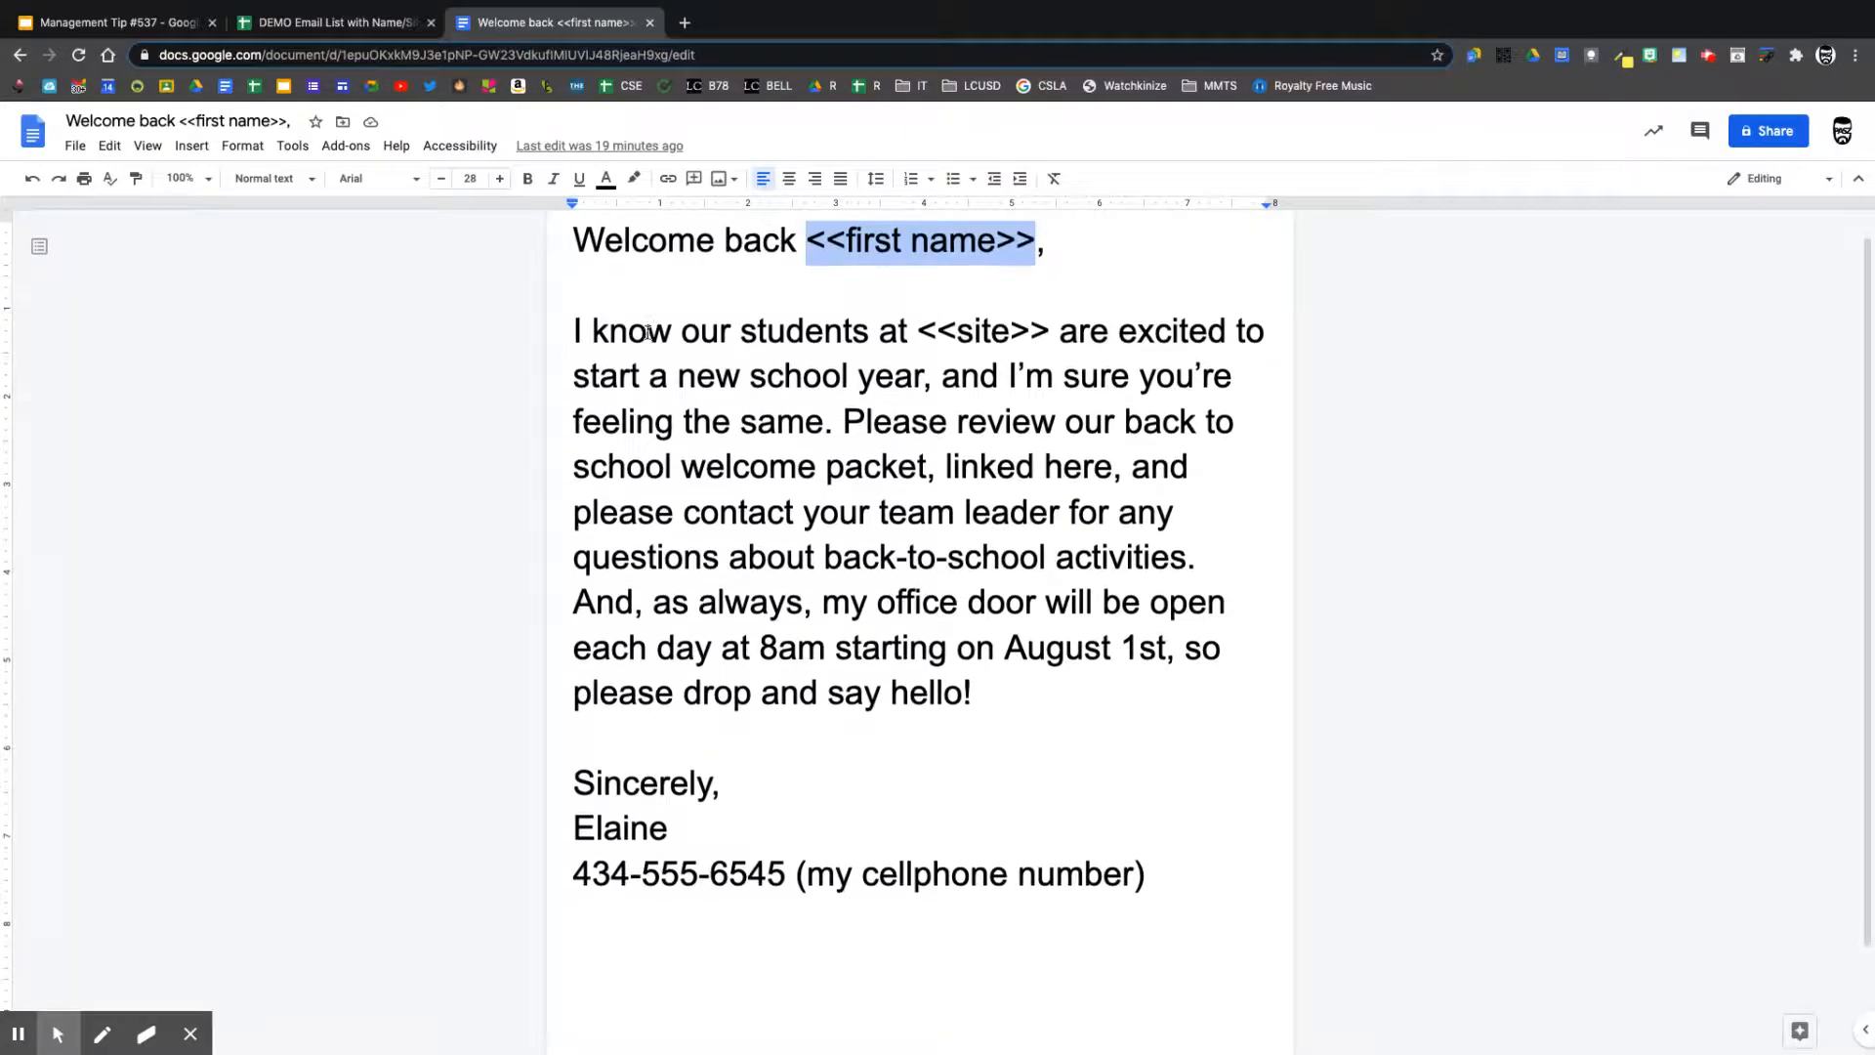
{"action": "left_click", "coordinate": [325, 23]}
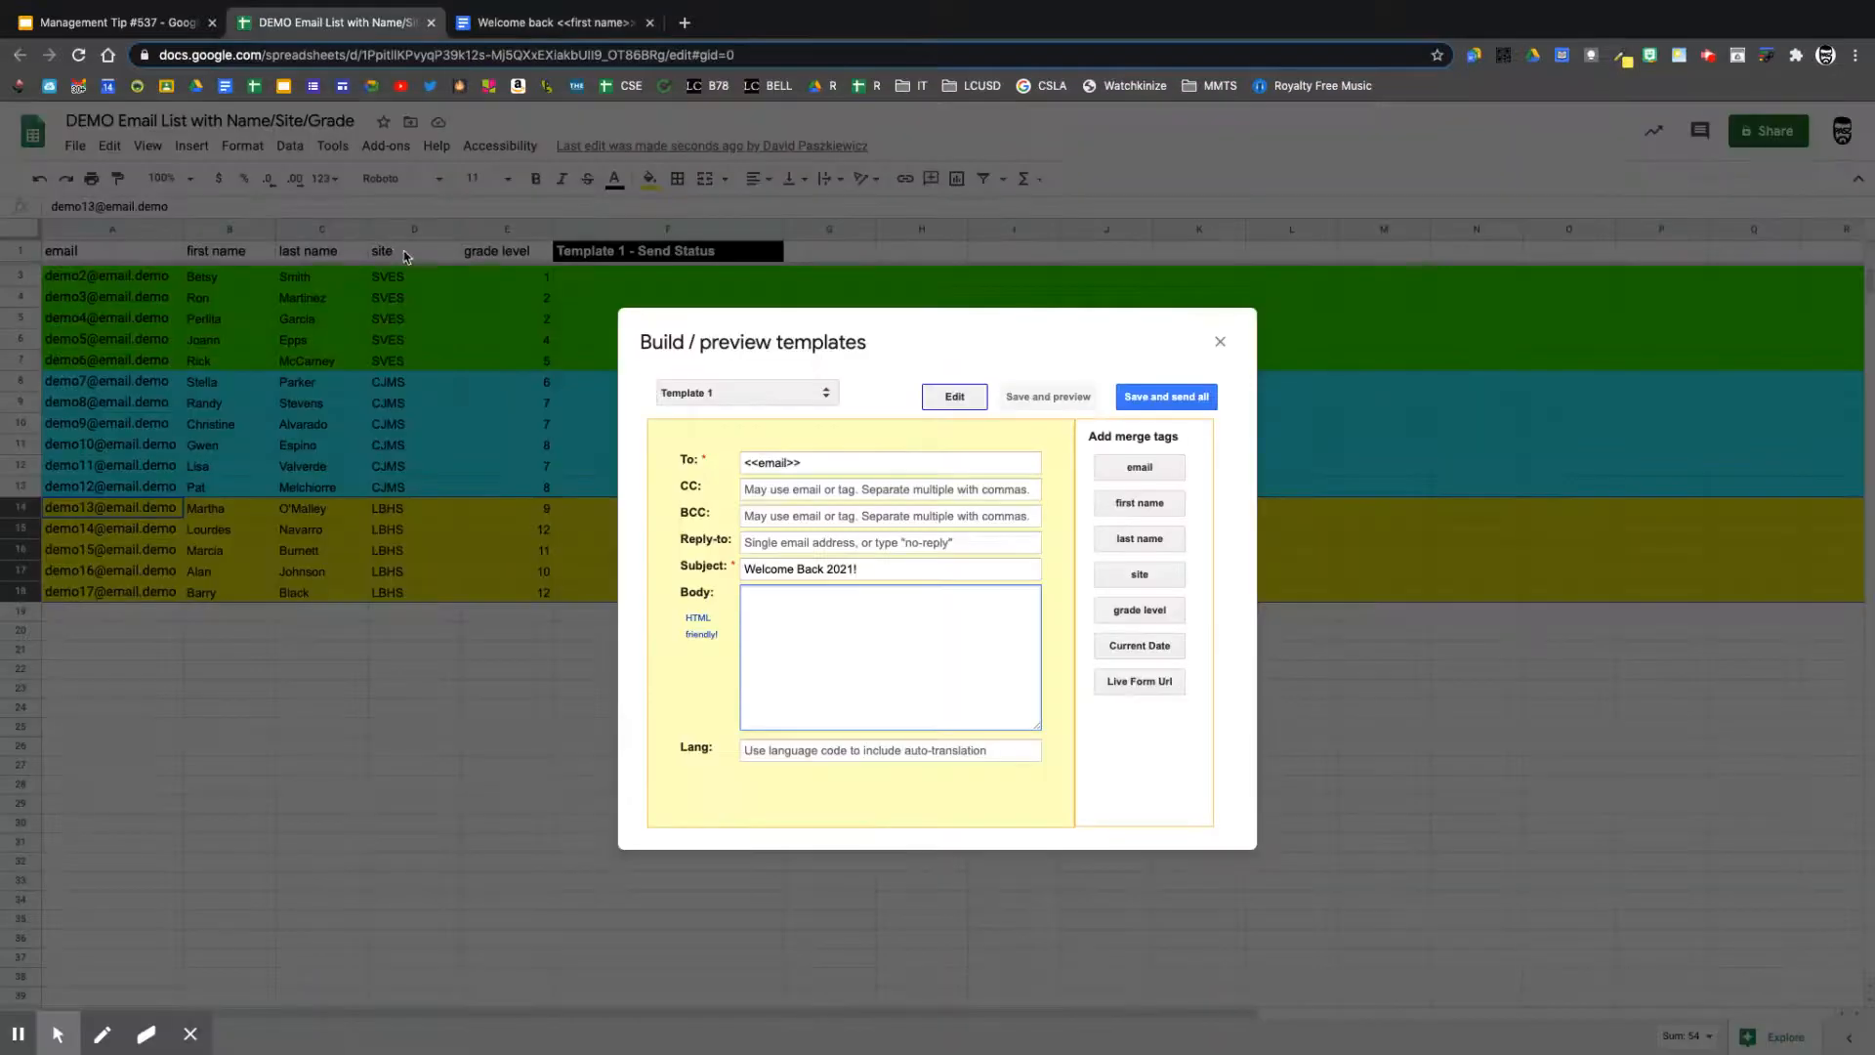
- Copy the whole welcome letter from Google Docs and paste it into the body of Template 1 in the spreadsheet's merge tool
{"action": "left_click", "coordinate": [523, 23]}
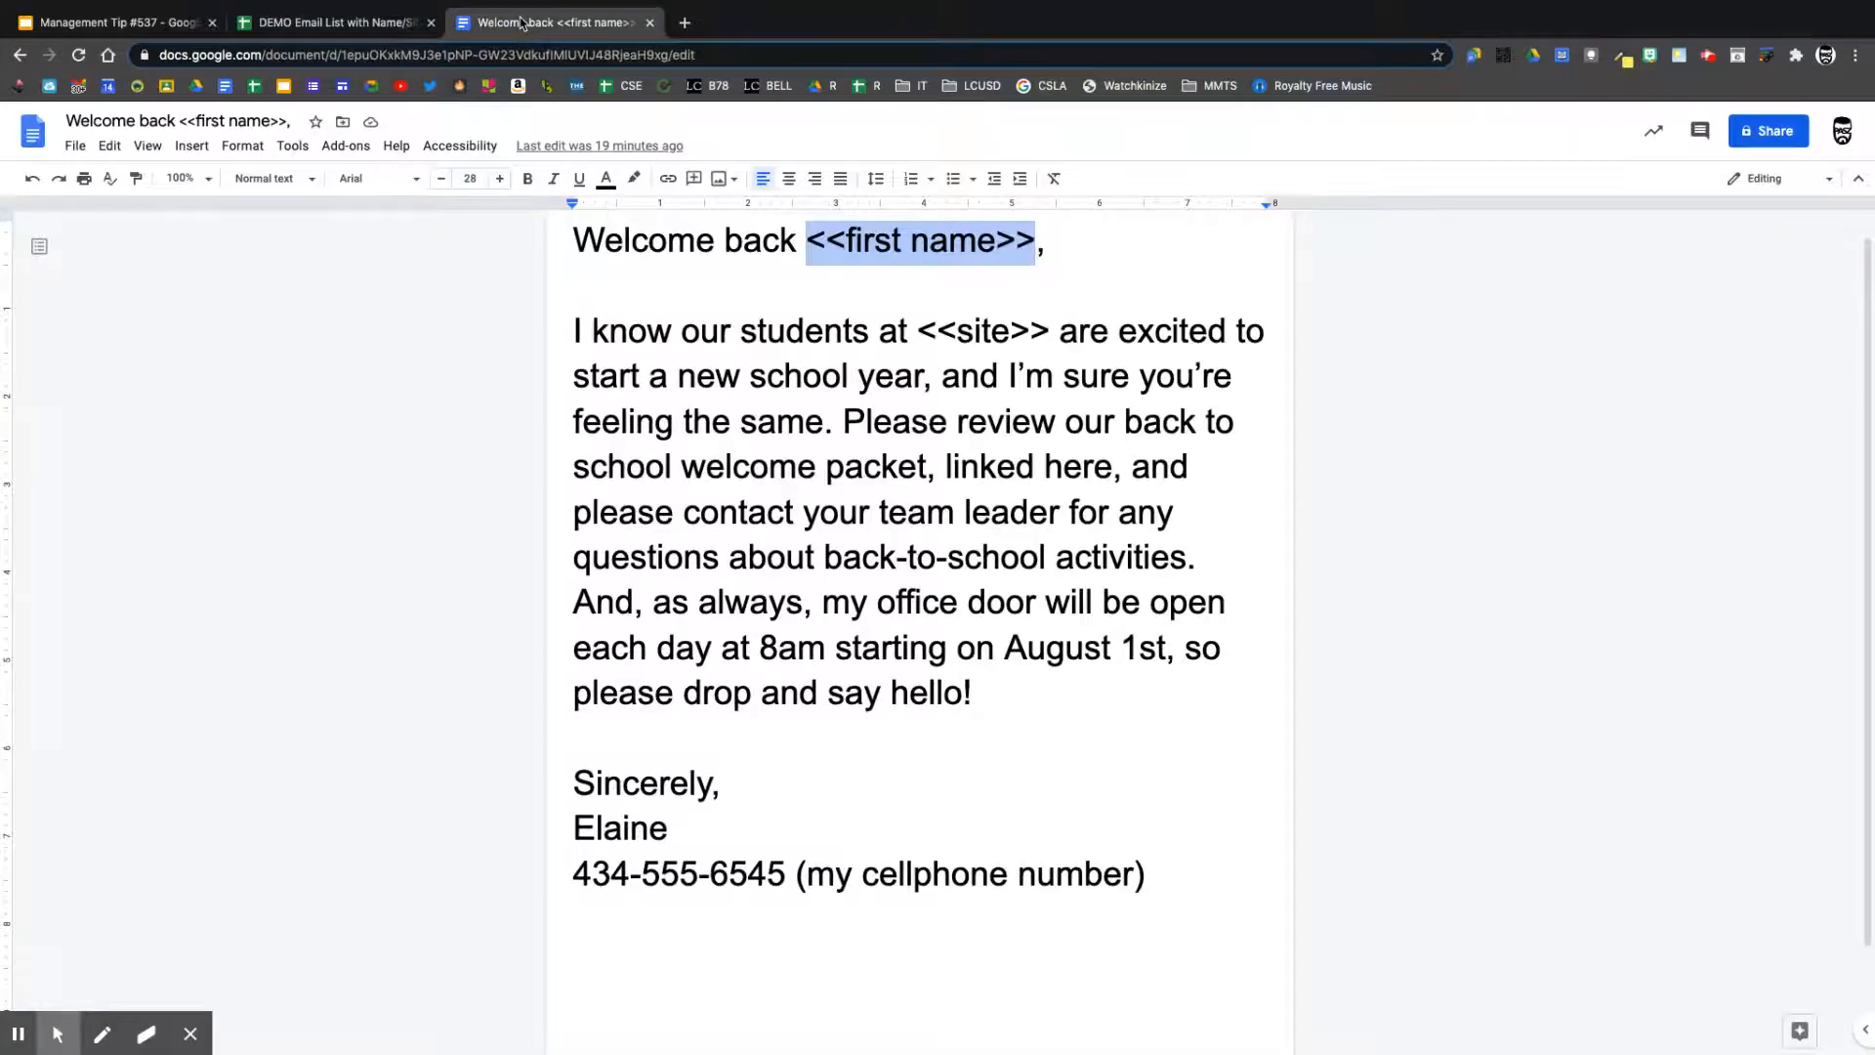
{"action": "scroll", "coordinate": [548, 610], "scroll_direction": "down", "scroll_amount": 1}
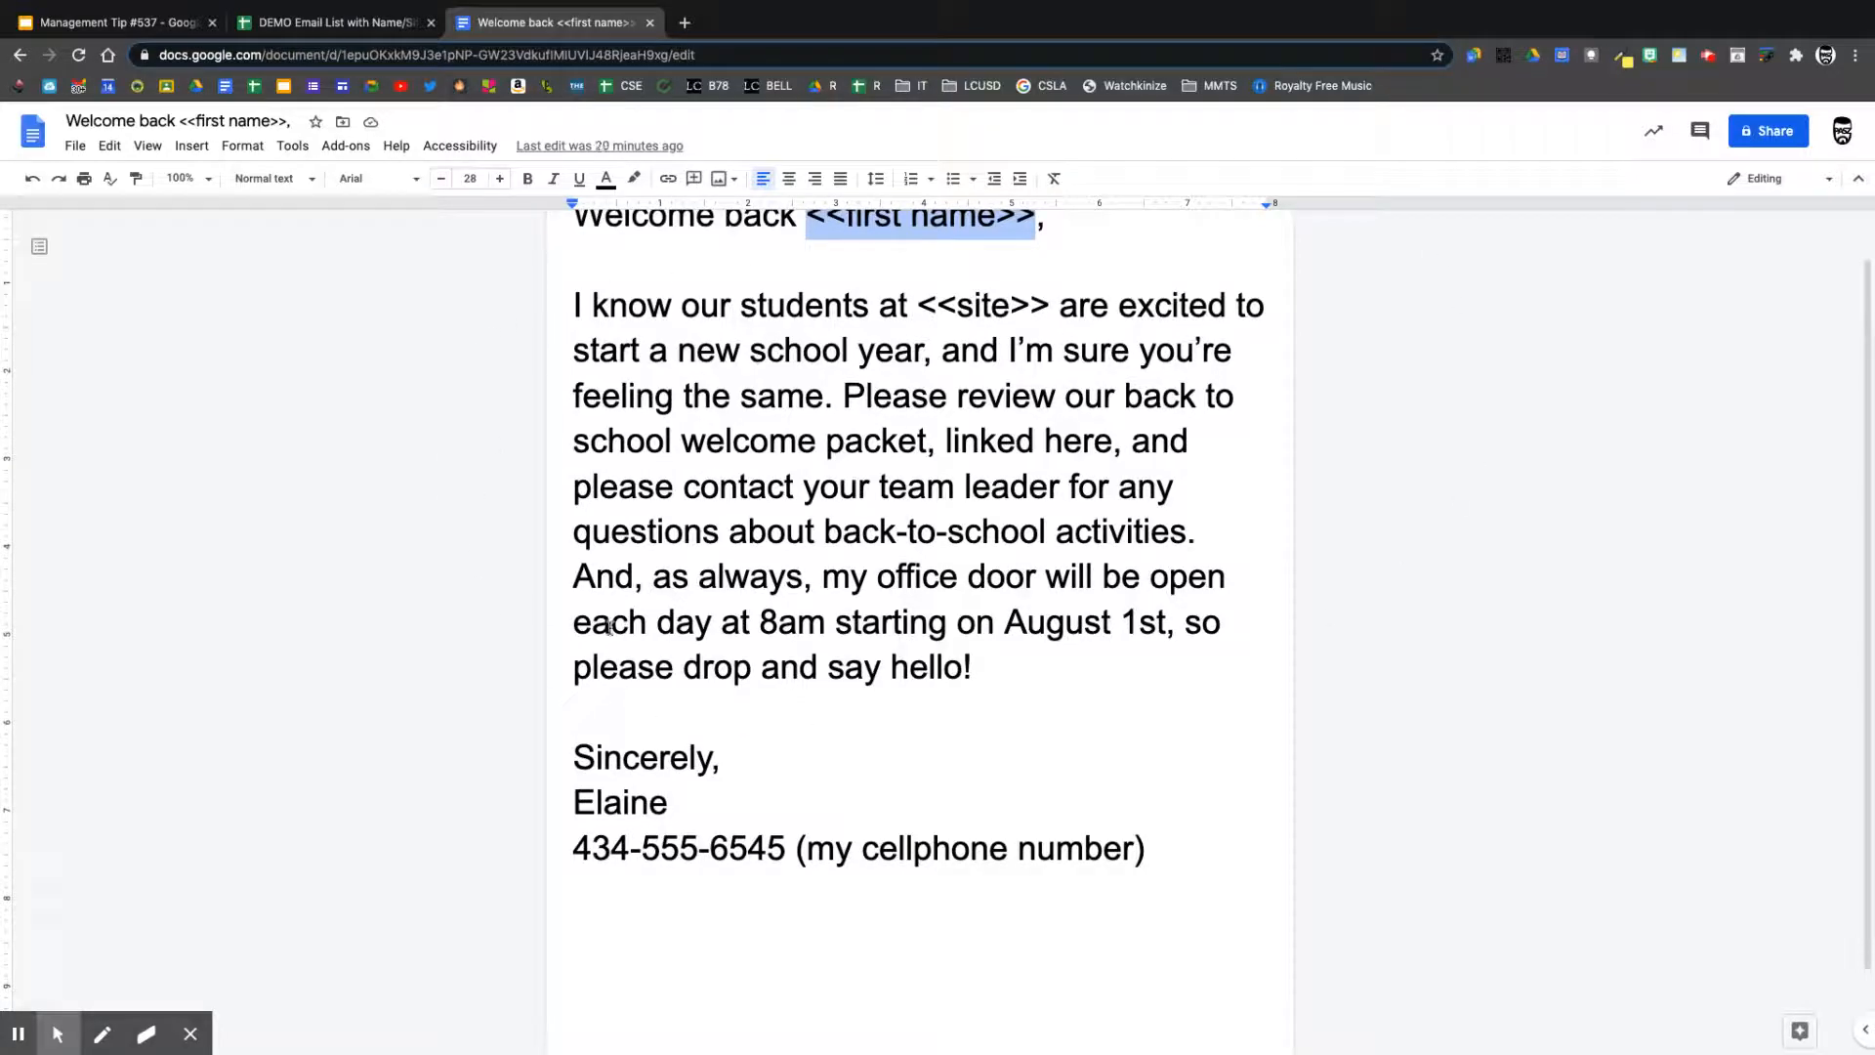
{"action": "mouse_move", "coordinate": [1149, 850]}
{"action": "left_mouse_down"}
{"action": "mouse_move", "coordinate": [928, 695]}
{"action": "mouse_move", "coordinate": [551, 311]}
{"action": "mouse_move", "coordinate": [552, 286]}
{"action": "left_mouse_up"}
{"action": "key", "text": "ctrl+c"}
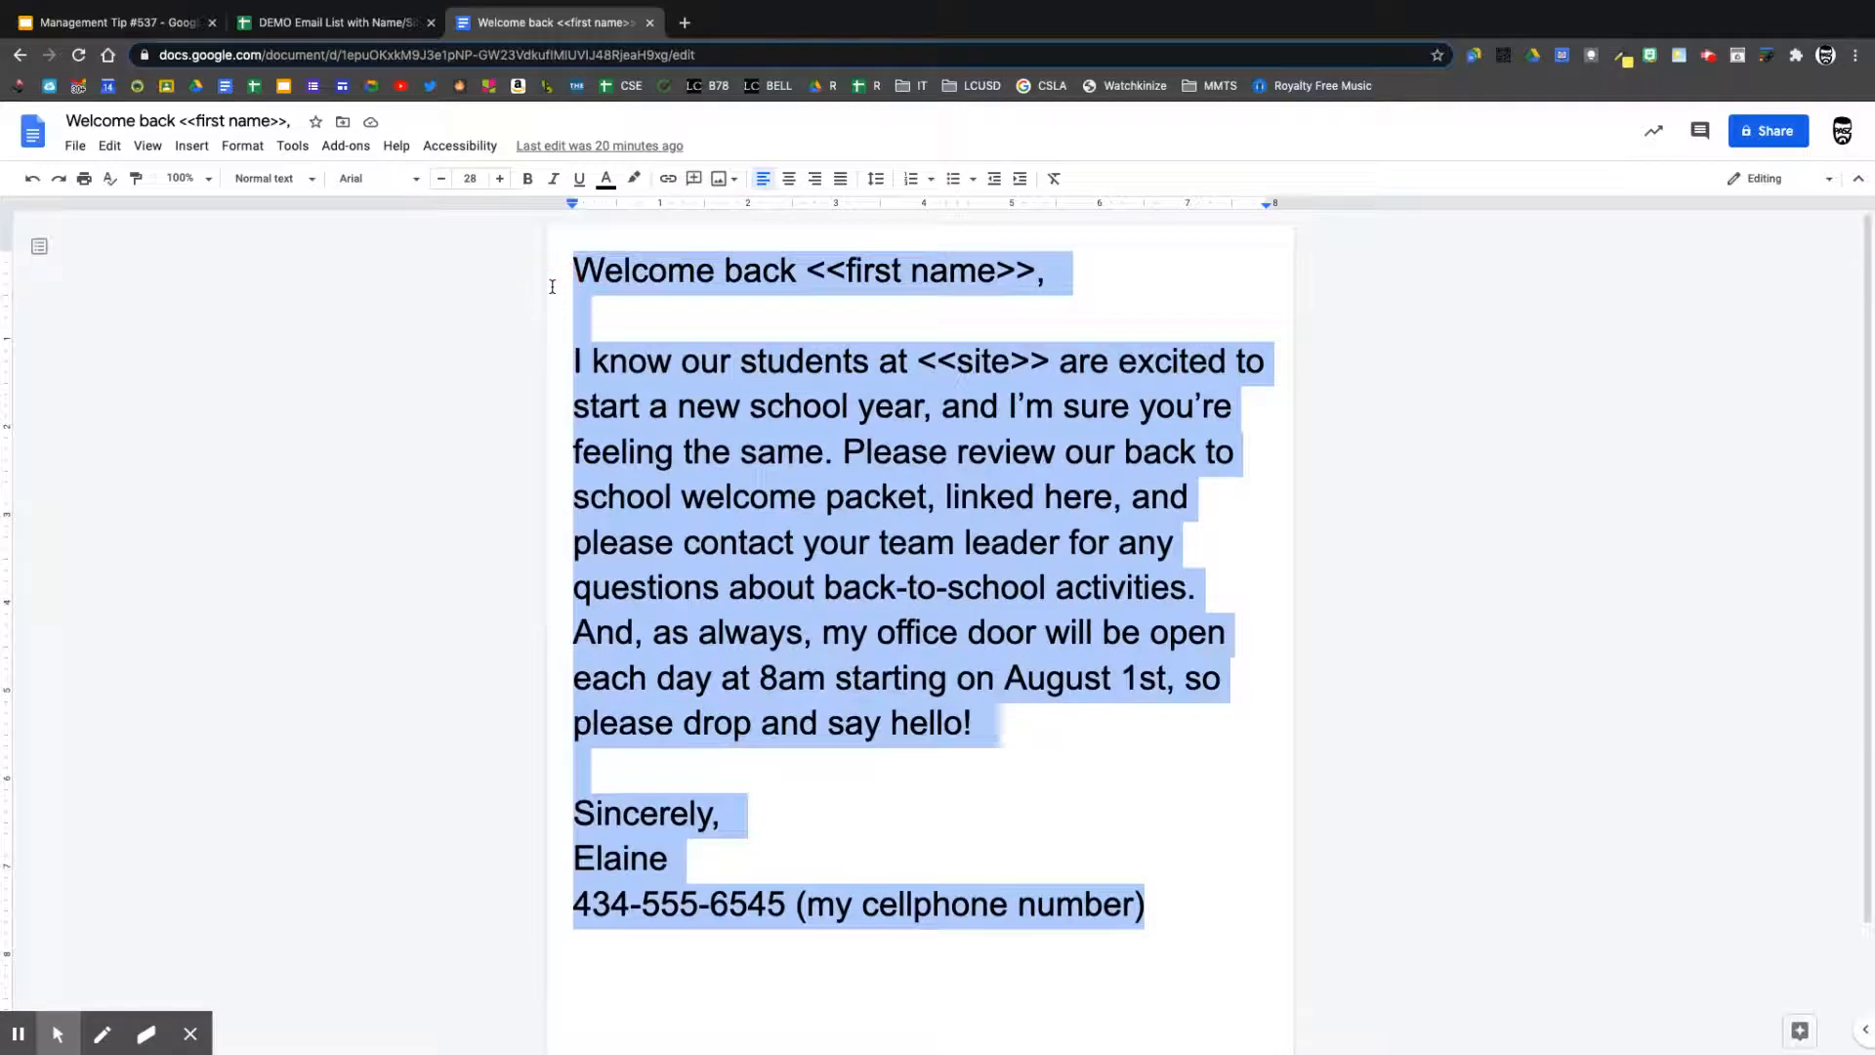
{"action": "left_click", "coordinate": [256, 27]}
{"action": "left_click", "coordinate": [757, 606]}
{"action": "key", "text": "ctrl+v"}
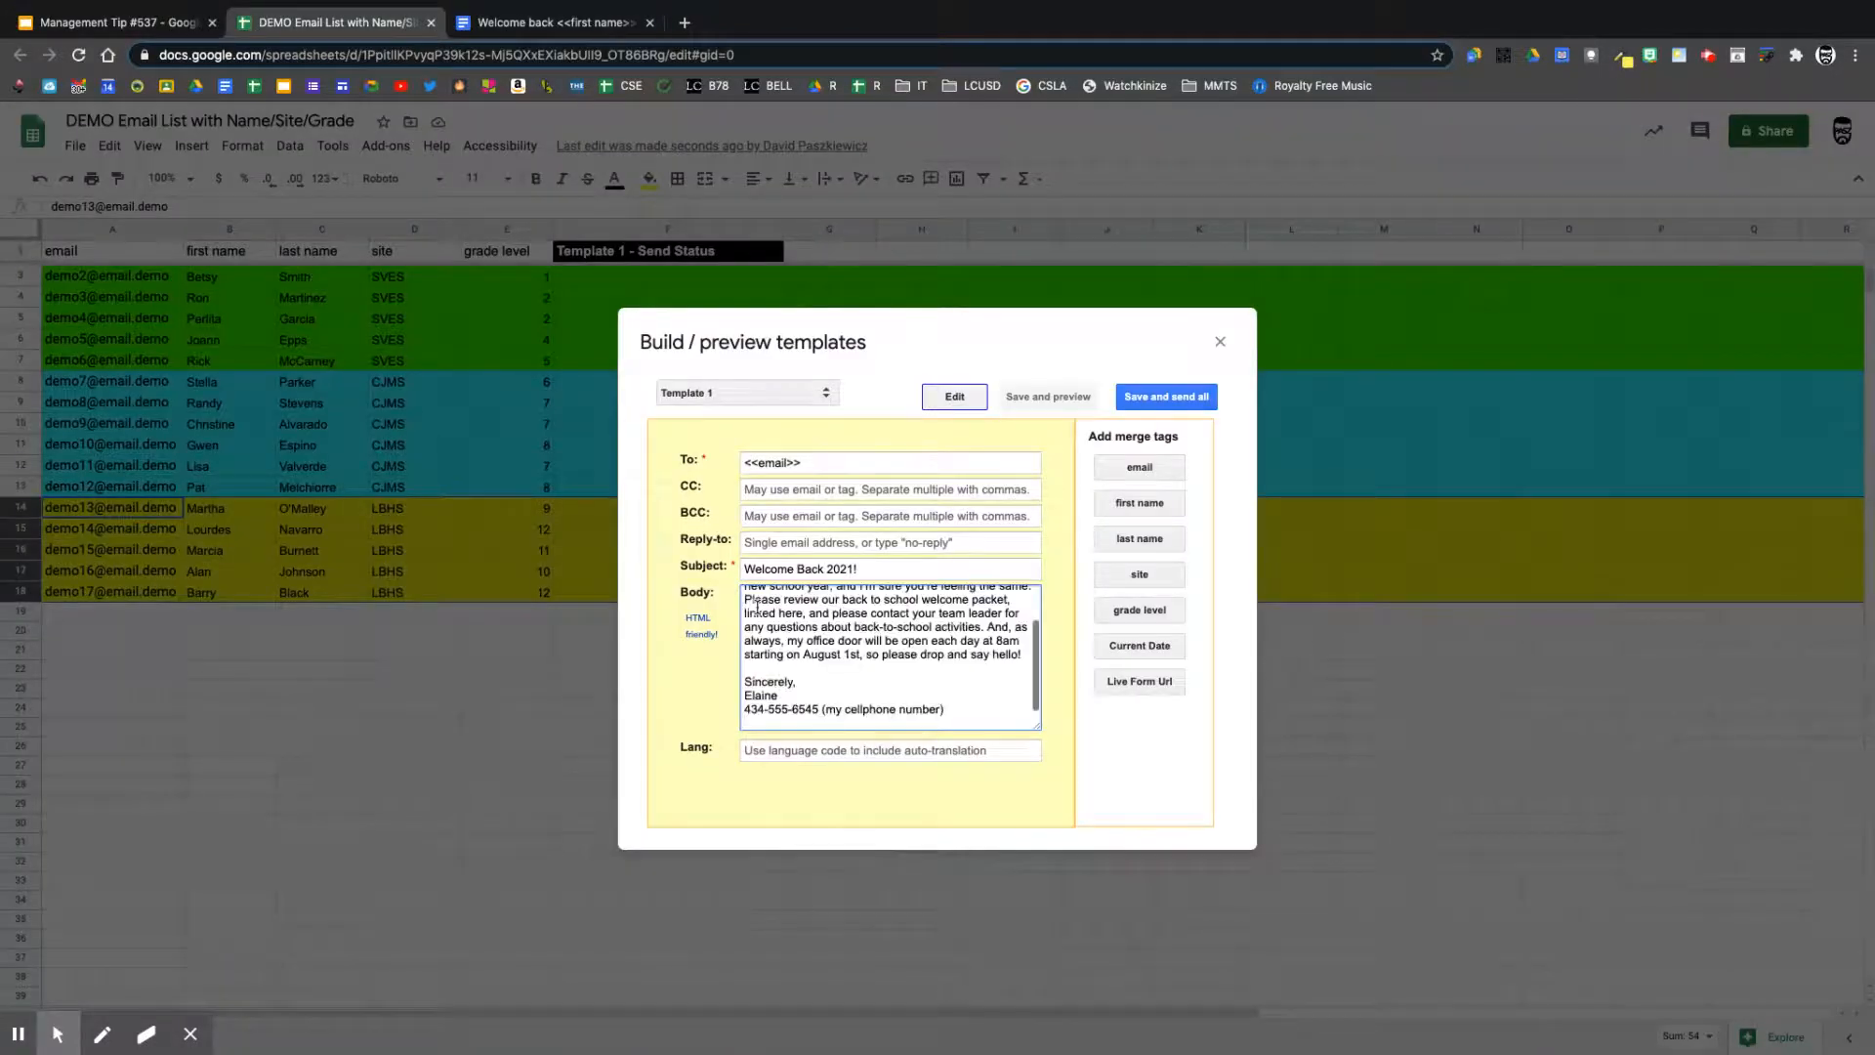
- Save Template 1 and preview the merged email for the first data row
{"action": "scroll", "coordinate": [757, 606], "scroll_direction": "up", "scroll_amount": 3}
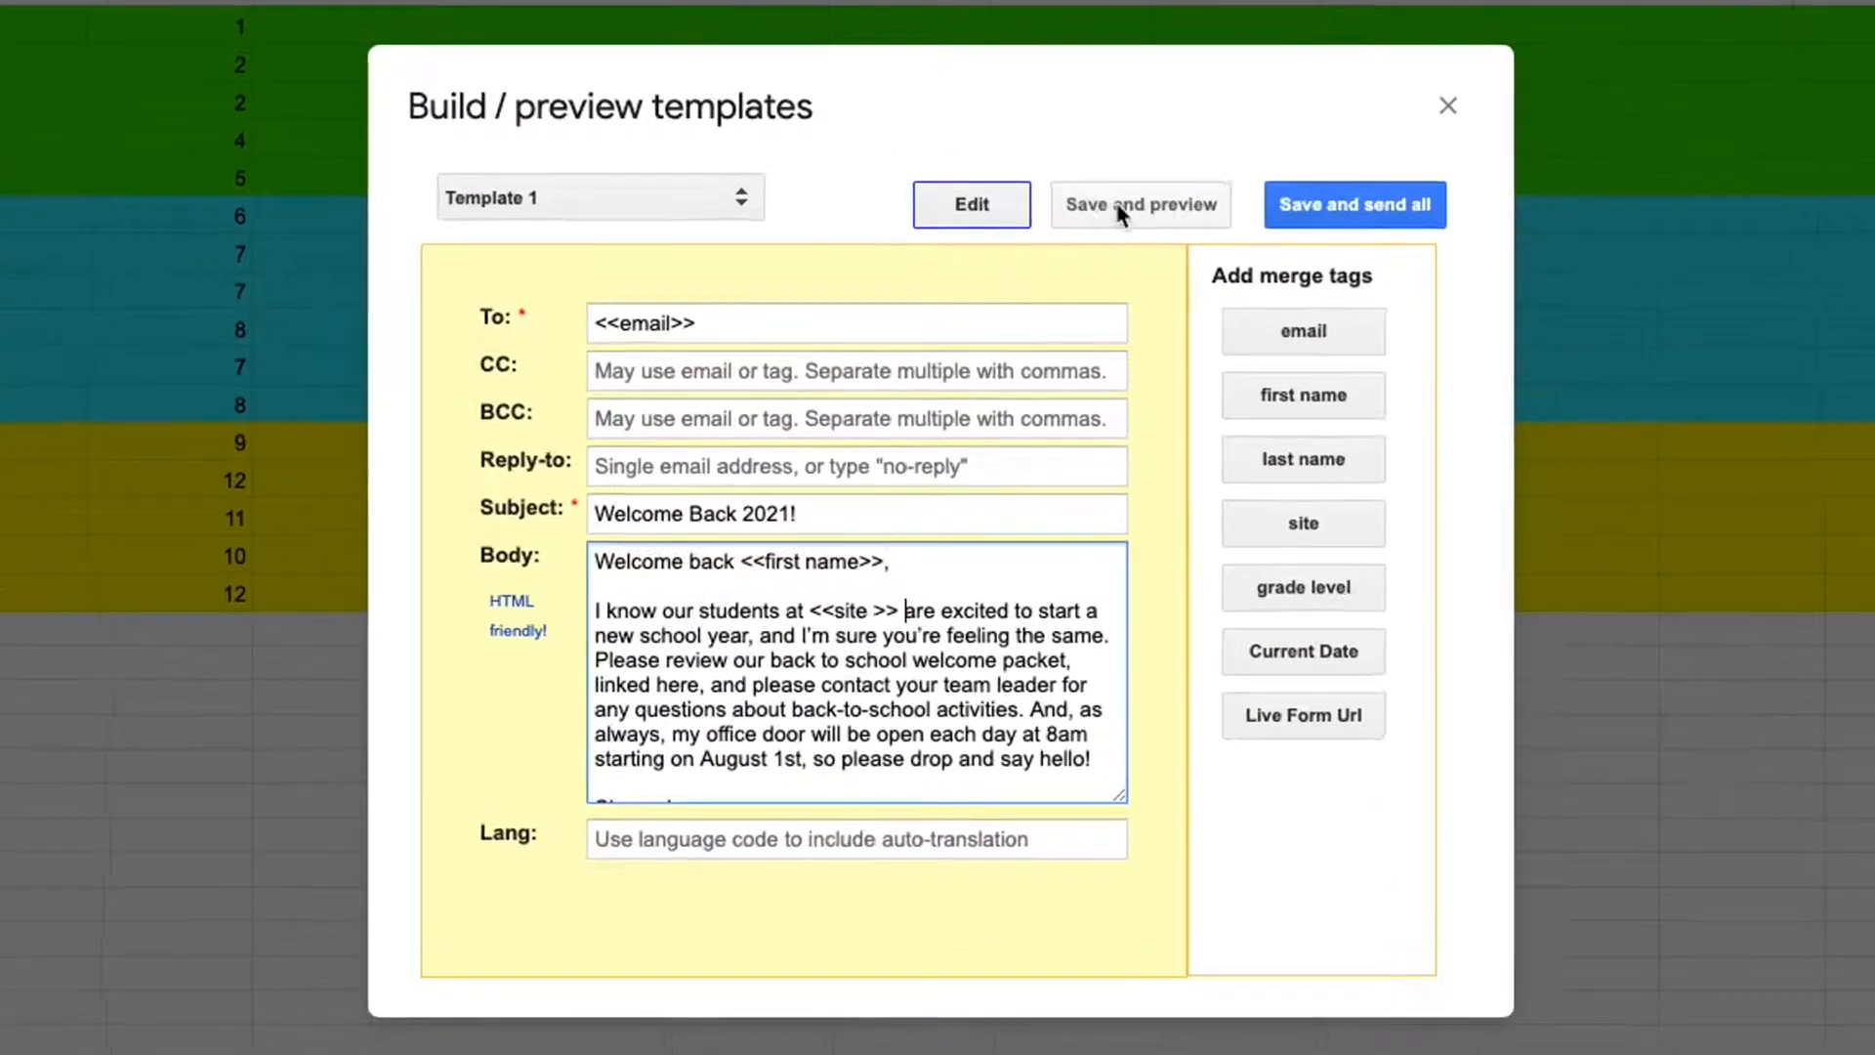
{"action": "left_click", "coordinate": [1126, 210]}
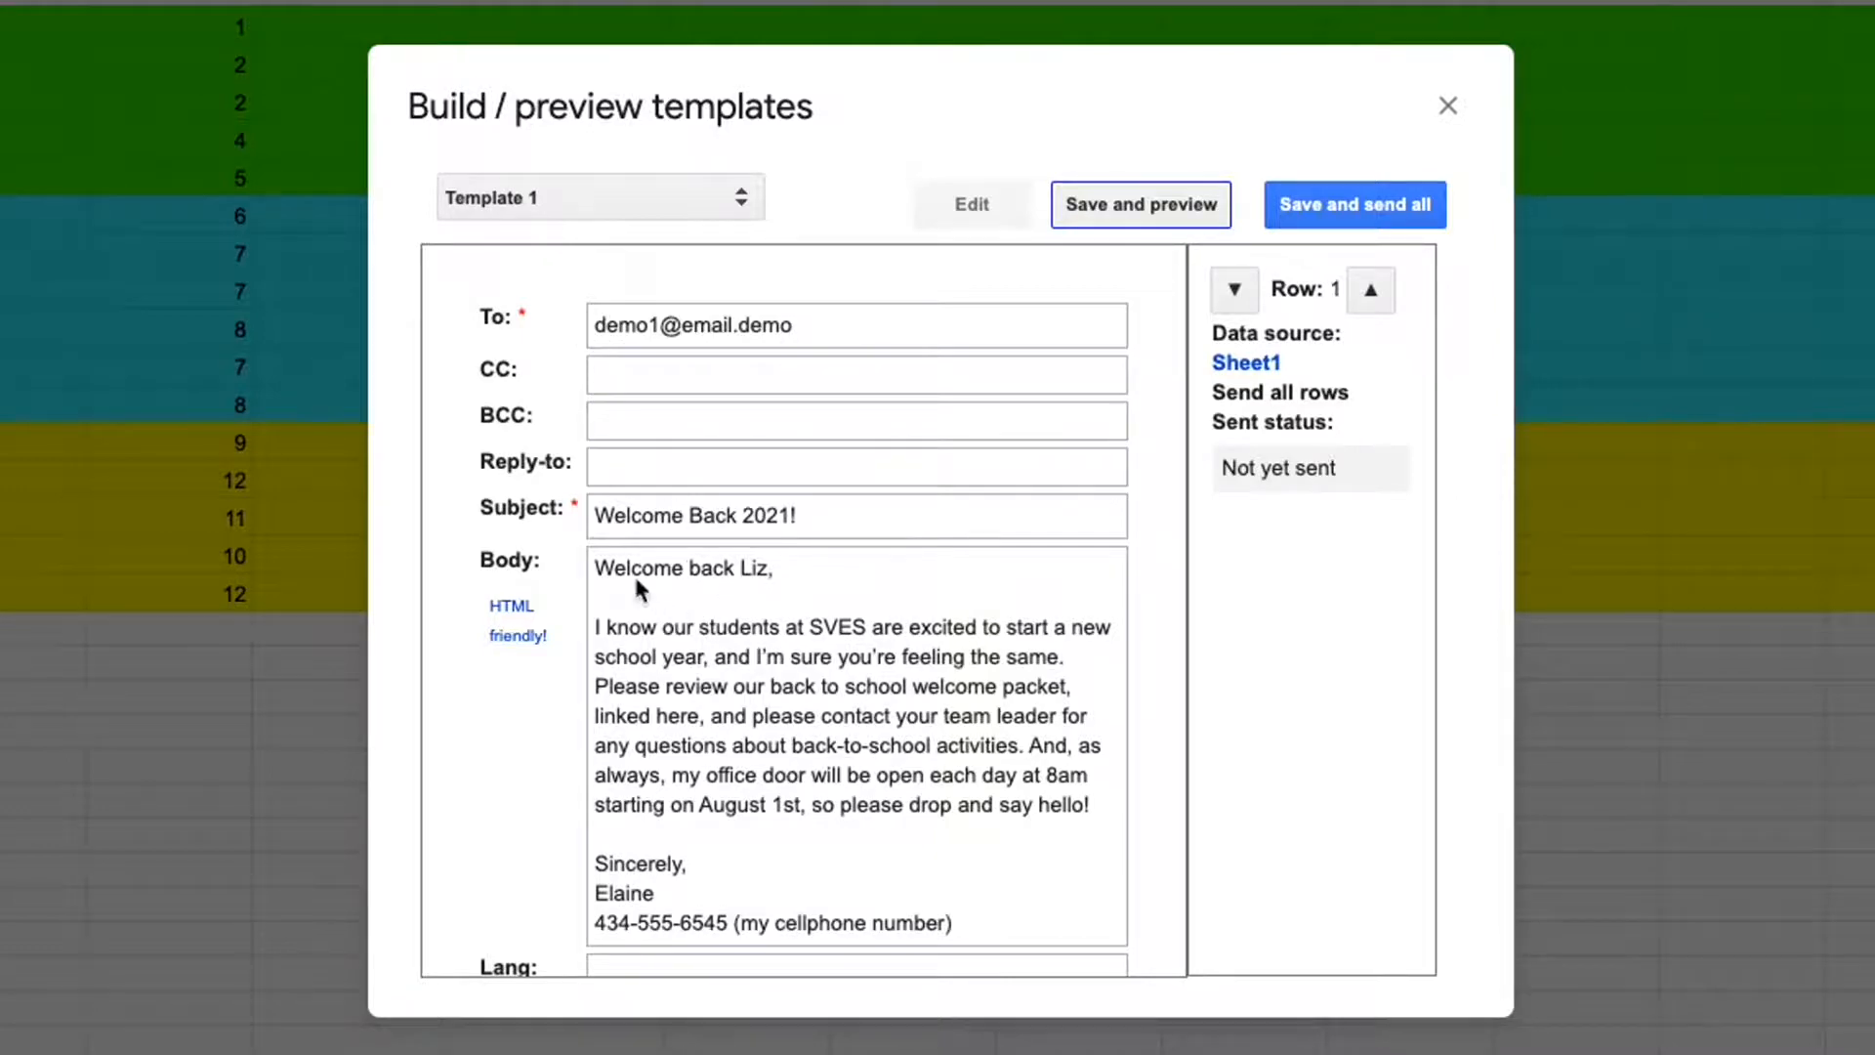
{"action": "scroll", "coordinate": [777, 598], "scroll_direction": "down", "scroll_amount": 1}
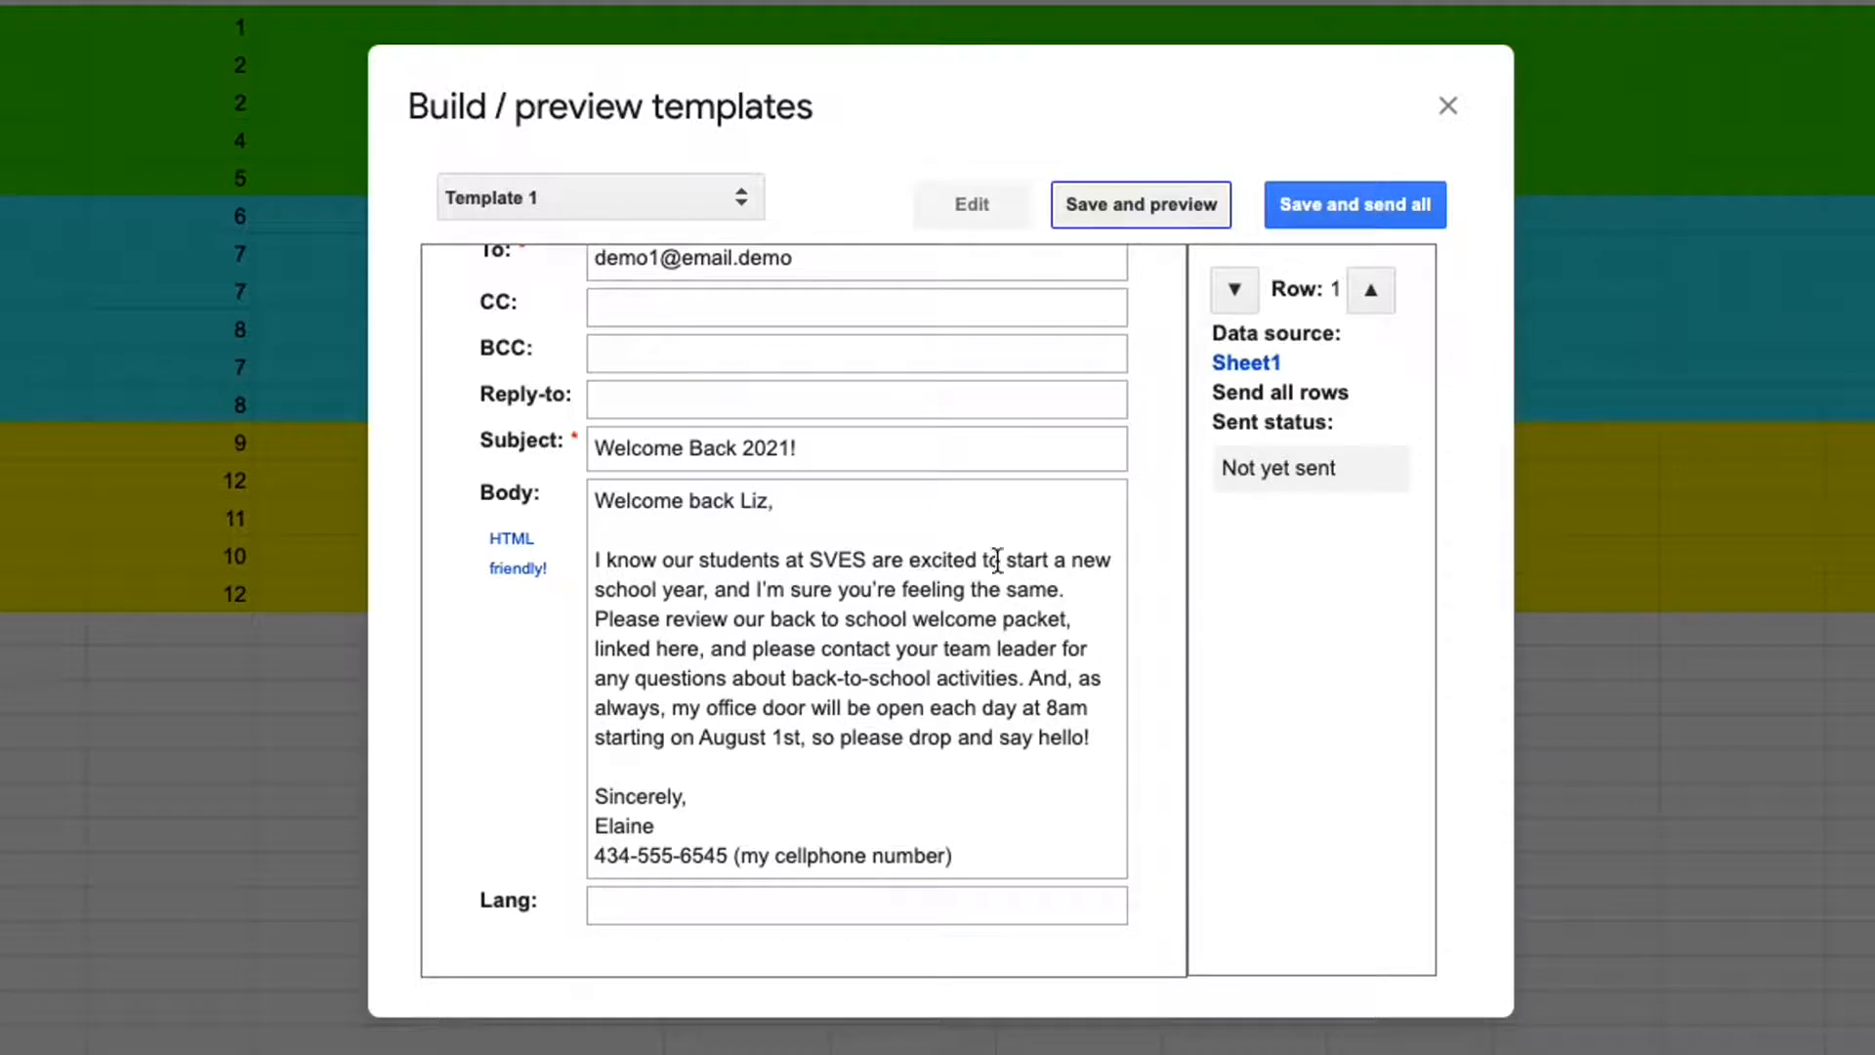
- Step the merged email preview through the data rows up to row 16, checking the first name and site in each message
{"action": "left_click", "coordinate": [1372, 291]}
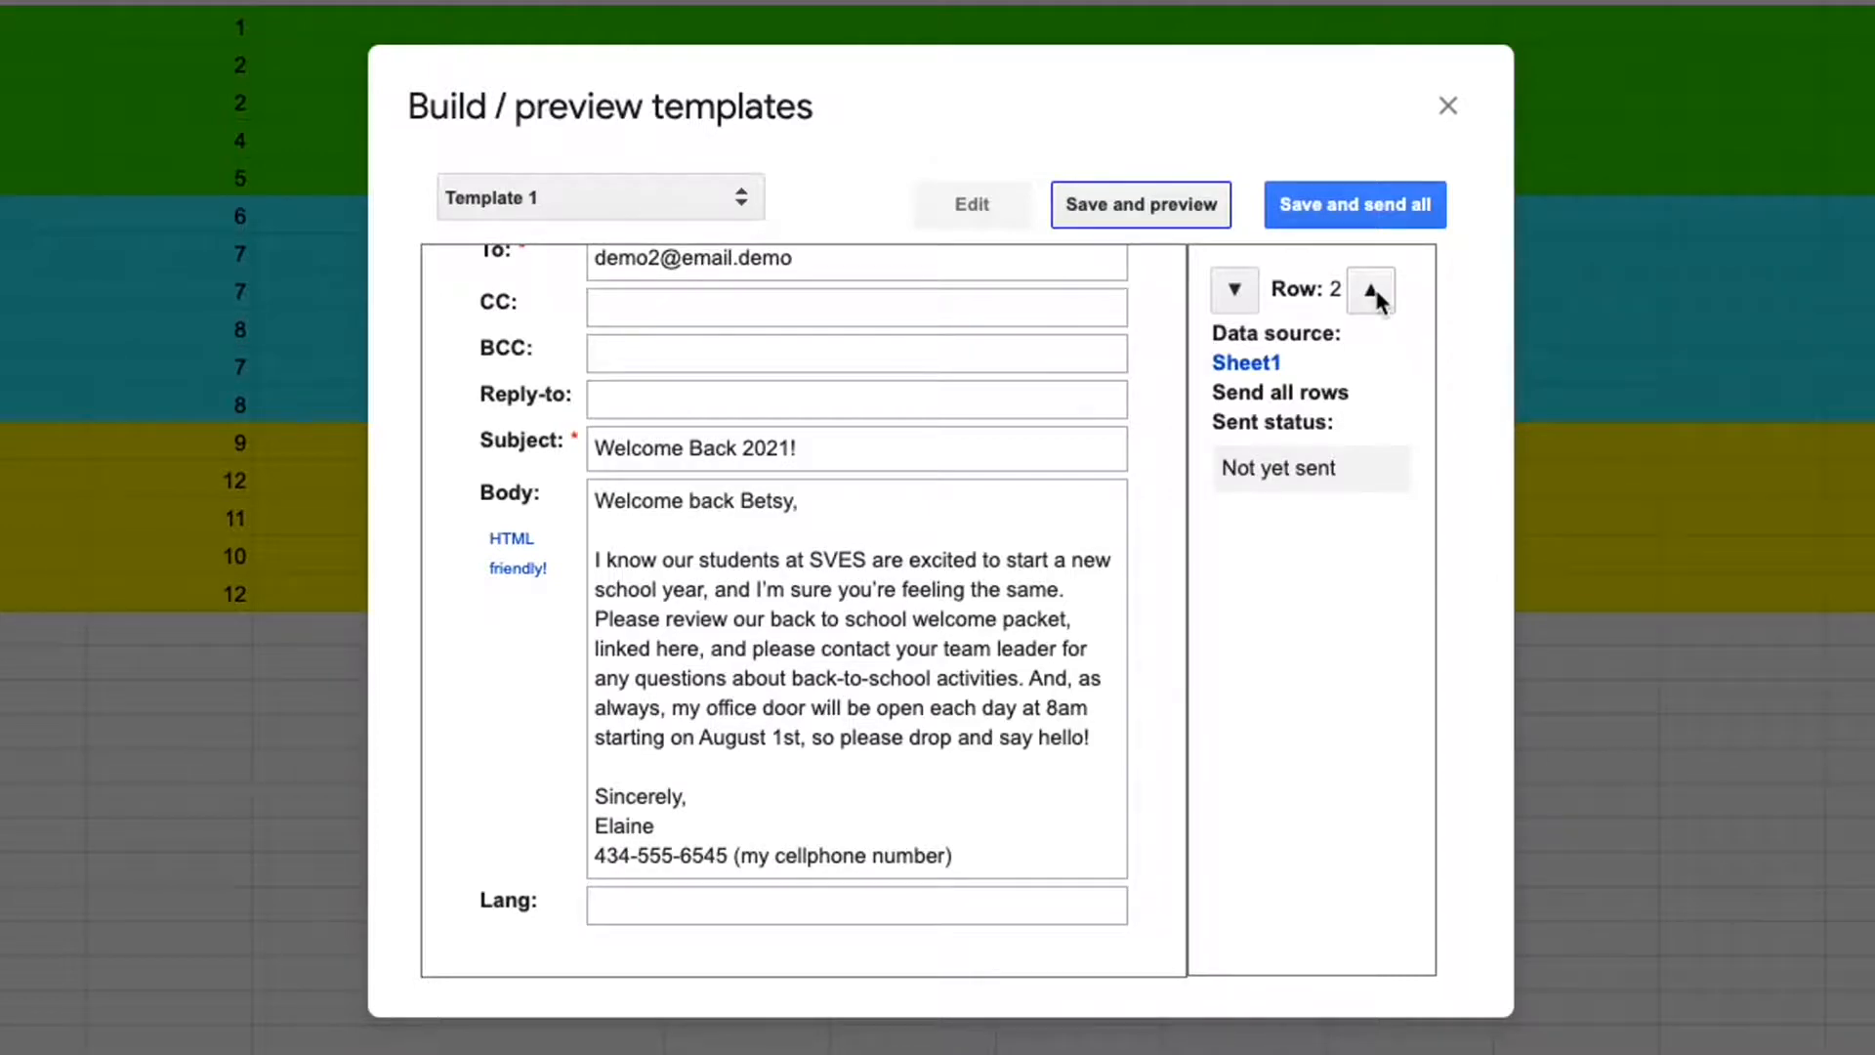
{"action": "left_click", "coordinate": [1373, 291]}
{"action": "left_click", "coordinate": [1372, 291]}
{"action": "left_click", "coordinate": [1372, 291]}
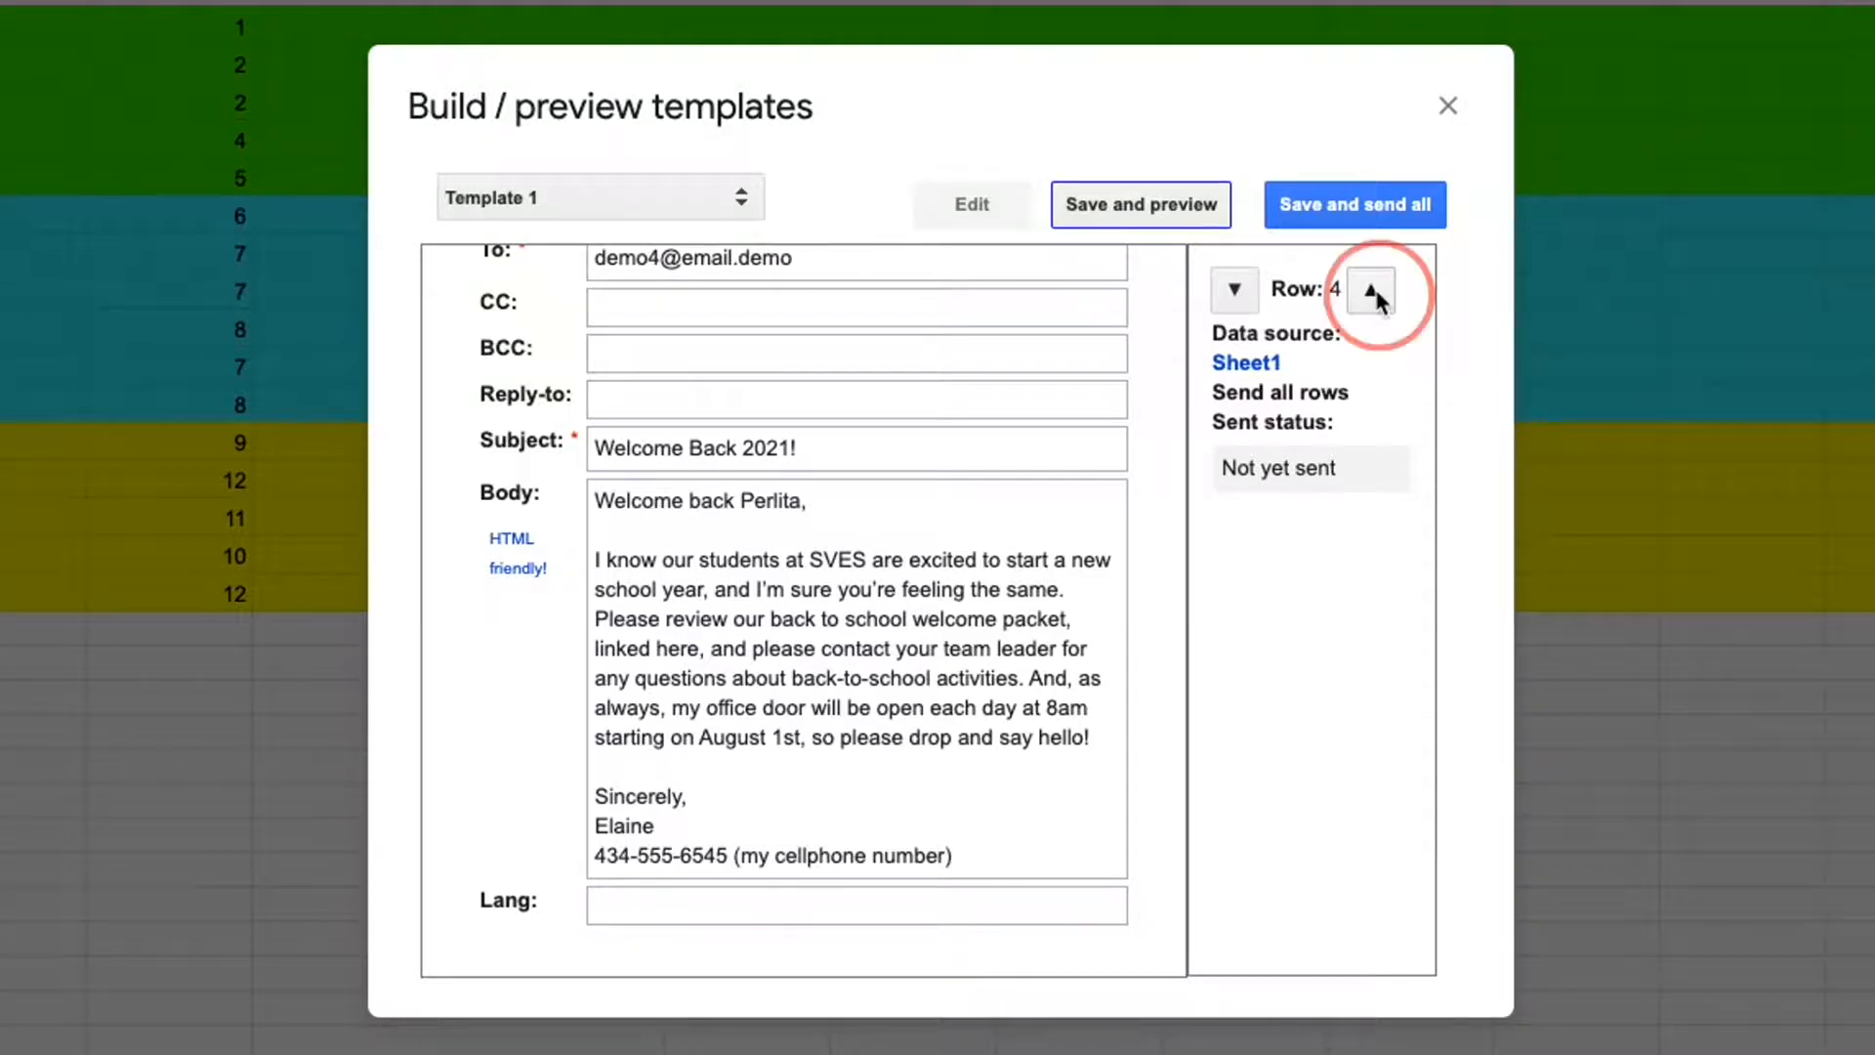
{"action": "left_click", "coordinate": [1373, 291]}
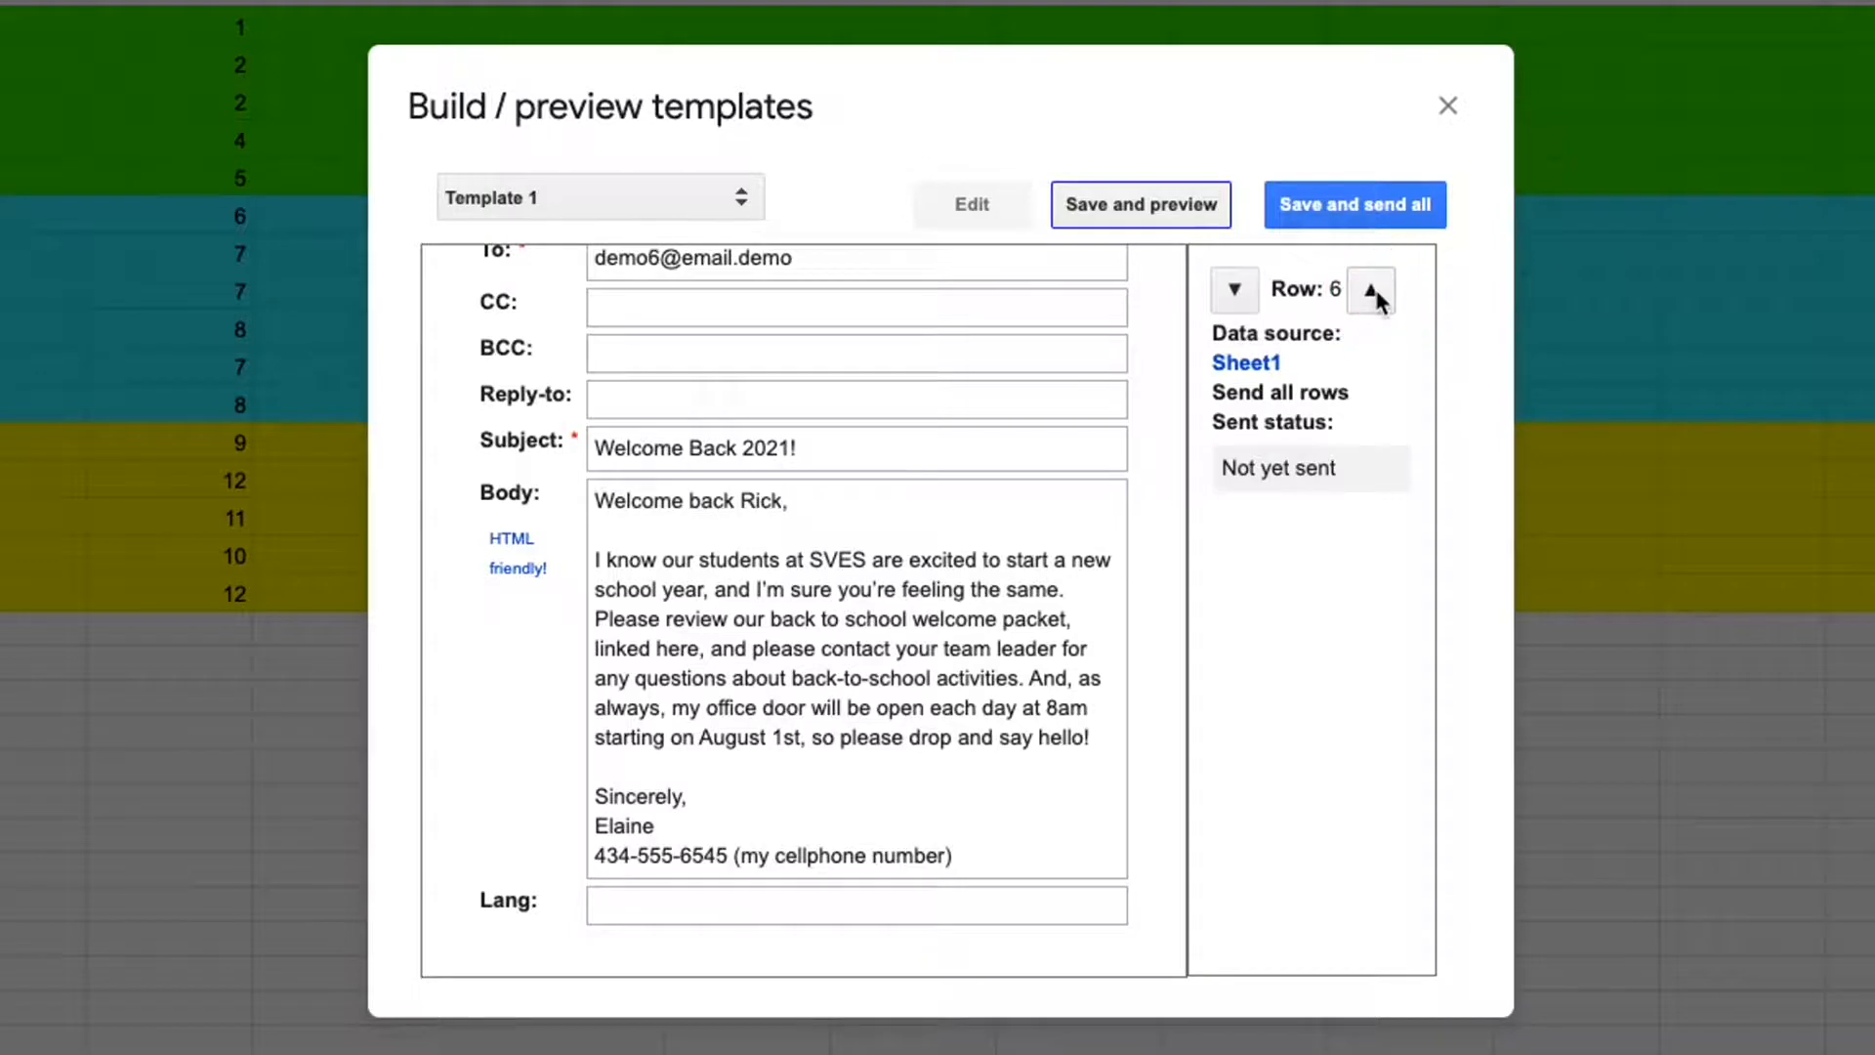
{"action": "left_click", "coordinate": [1373, 291]}
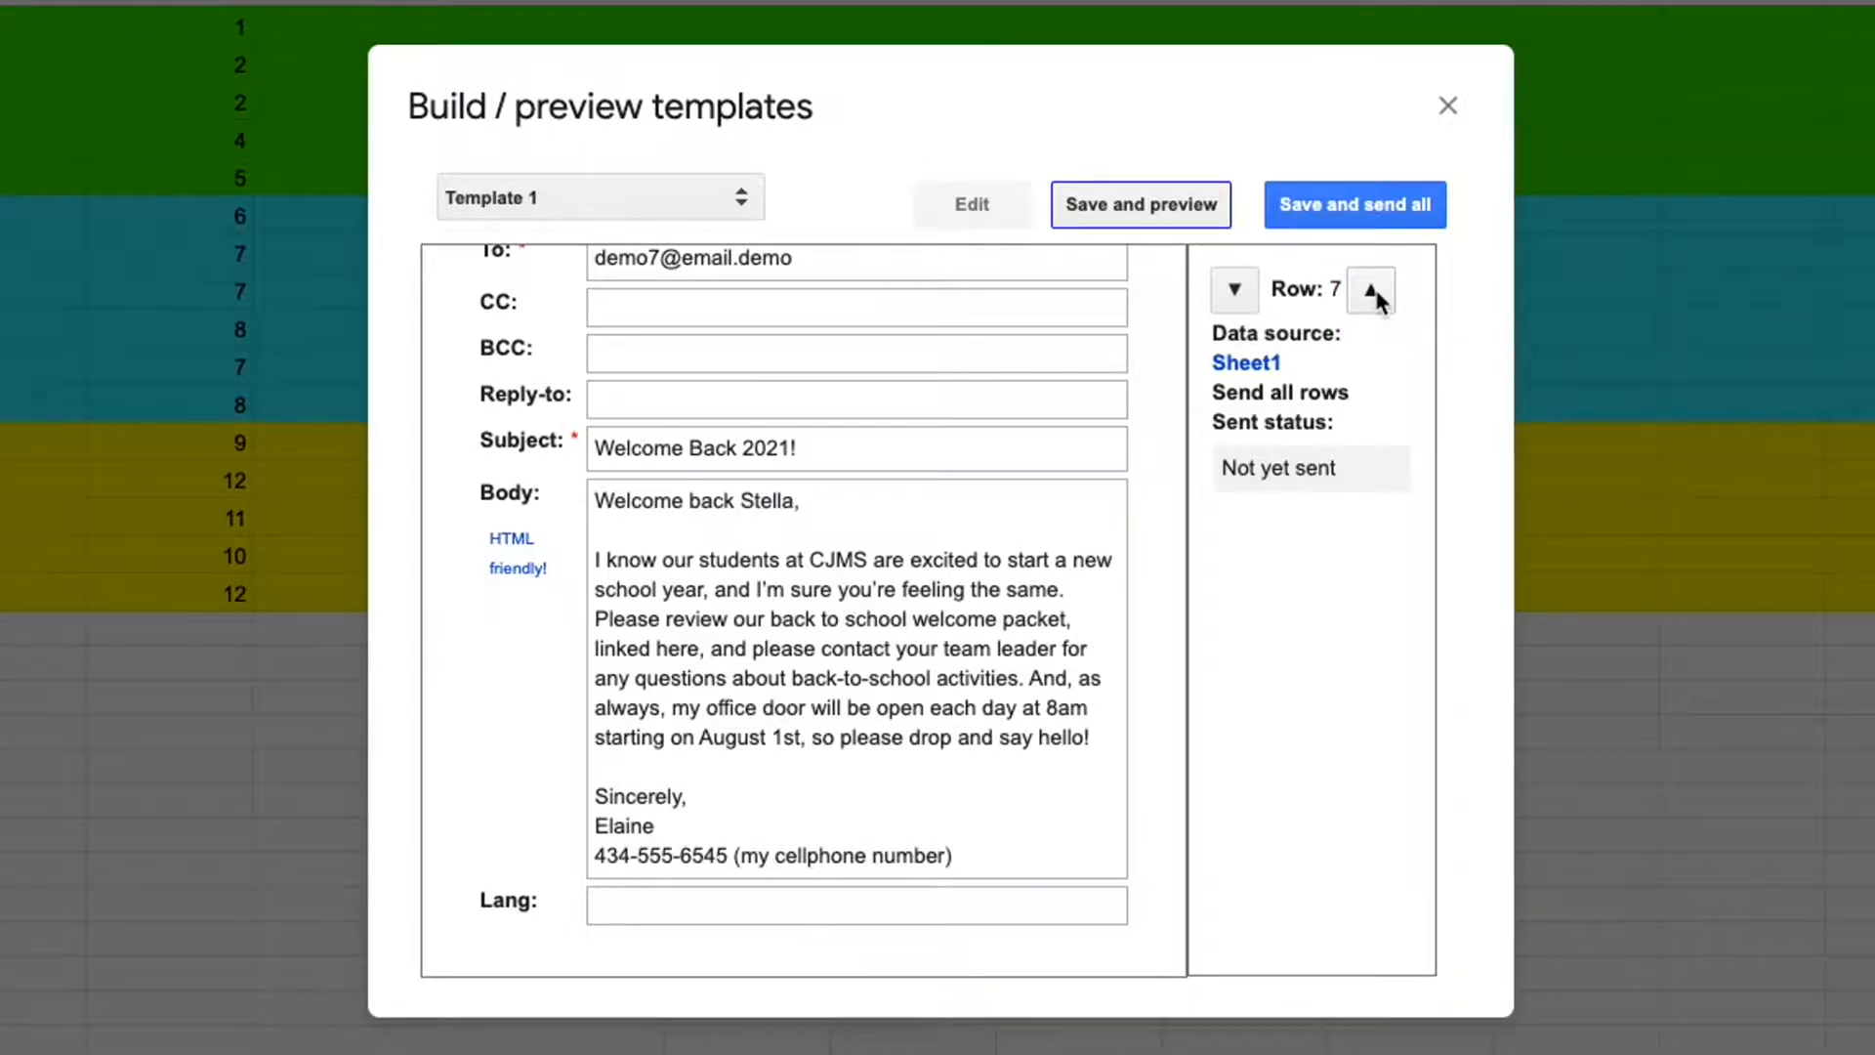
{"action": "left_click", "coordinate": [1377, 293]}
{"action": "left_click", "coordinate": [1377, 293]}
{"action": "left_click", "coordinate": [1379, 294]}
{"action": "left_click", "coordinate": [1379, 295]}
{"action": "left_click", "coordinate": [1380, 295]}
{"action": "left_click", "coordinate": [1380, 295]}
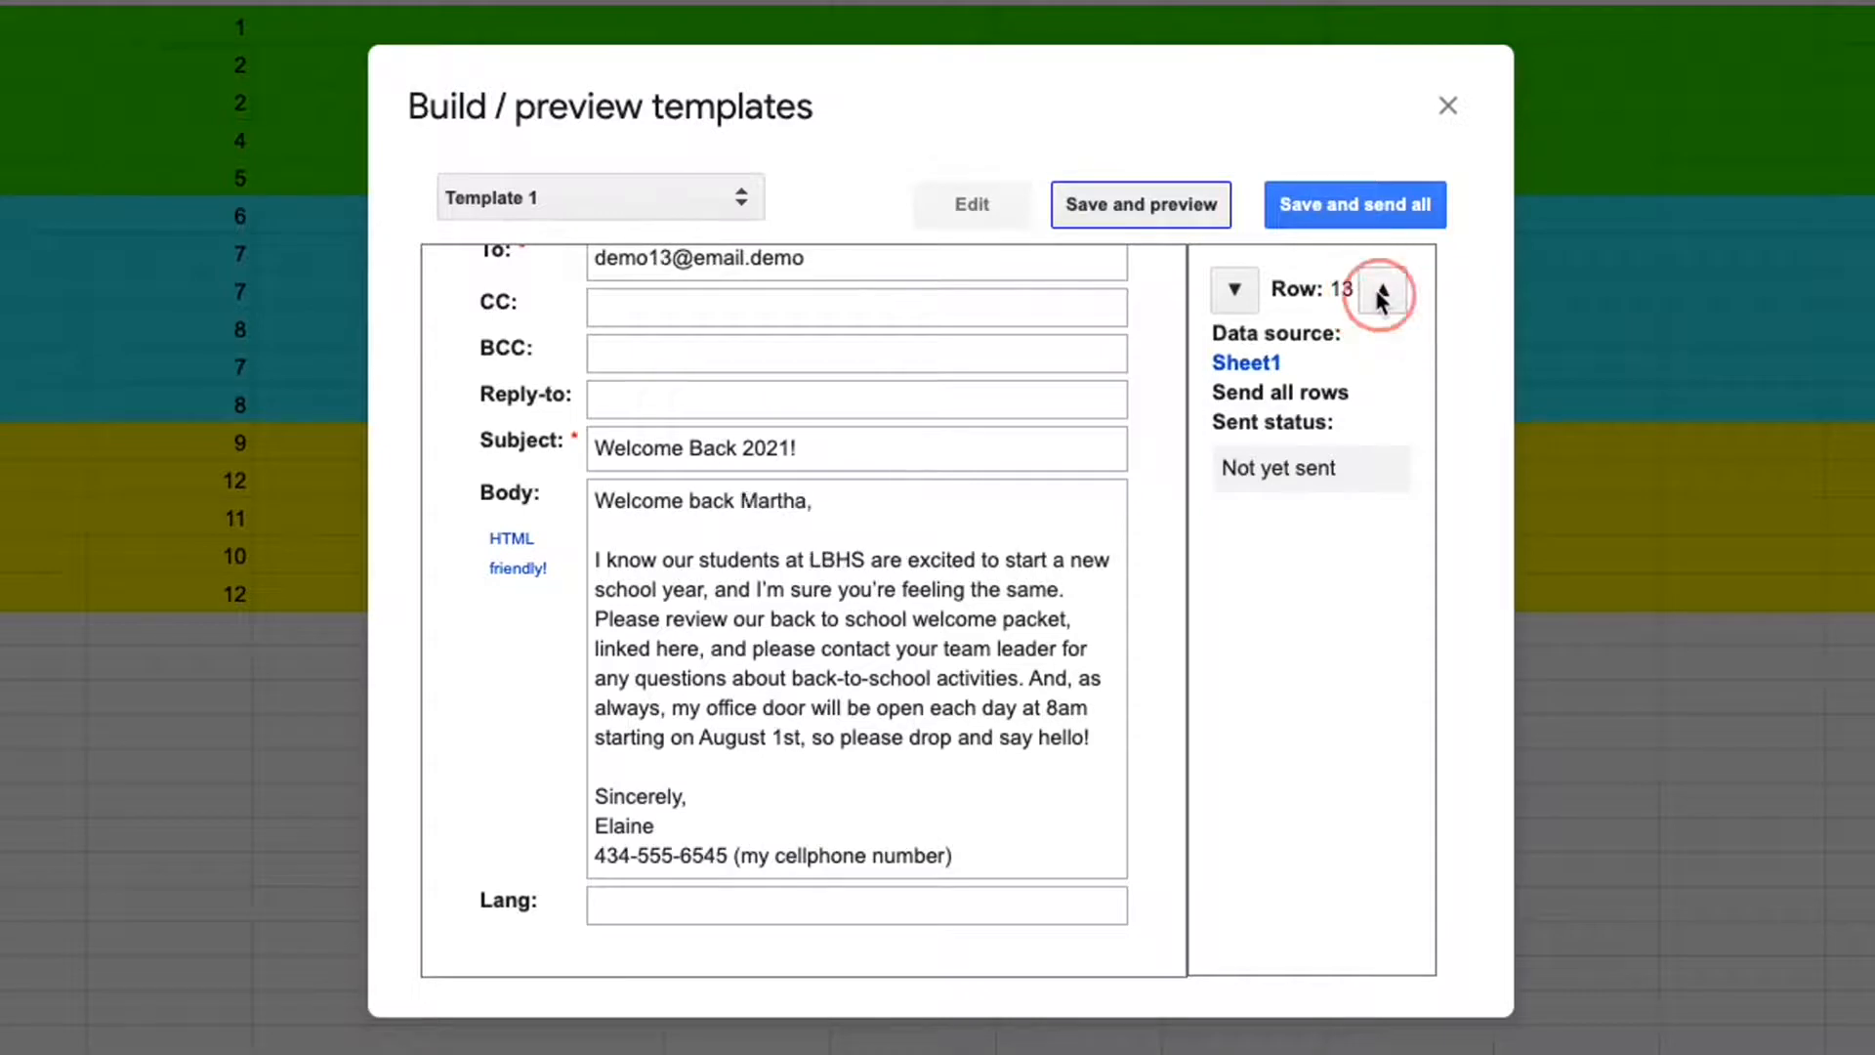
{"action": "left_click", "coordinate": [1380, 295]}
{"action": "left_click", "coordinate": [1380, 295]}
{"action": "left_click", "coordinate": [1380, 295]}
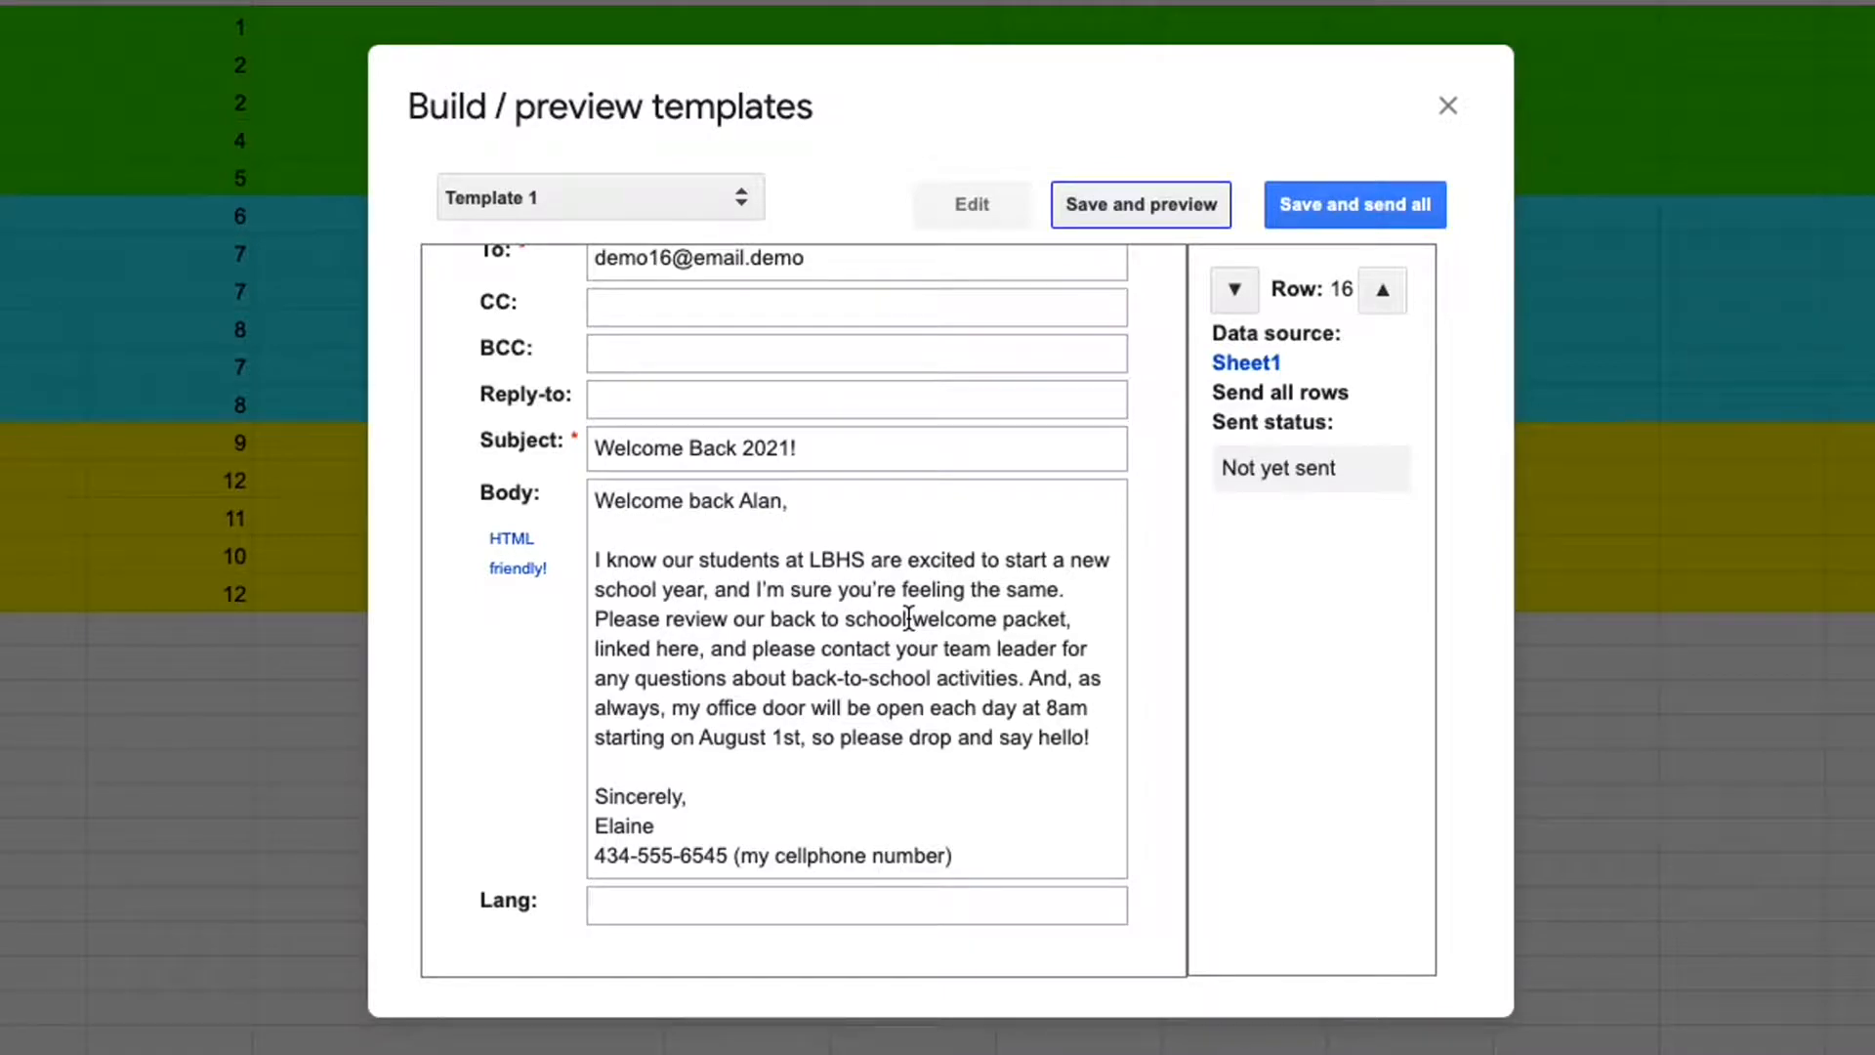
- Reopen Template 1 for editing and insert the first name and last name merge tags on separate lines below the signature
{"action": "left_click", "coordinate": [989, 865]}
{"action": "left_click", "coordinate": [972, 203]}
{"action": "scroll", "coordinate": [857, 723], "scroll_direction": "down", "scroll_amount": 2}
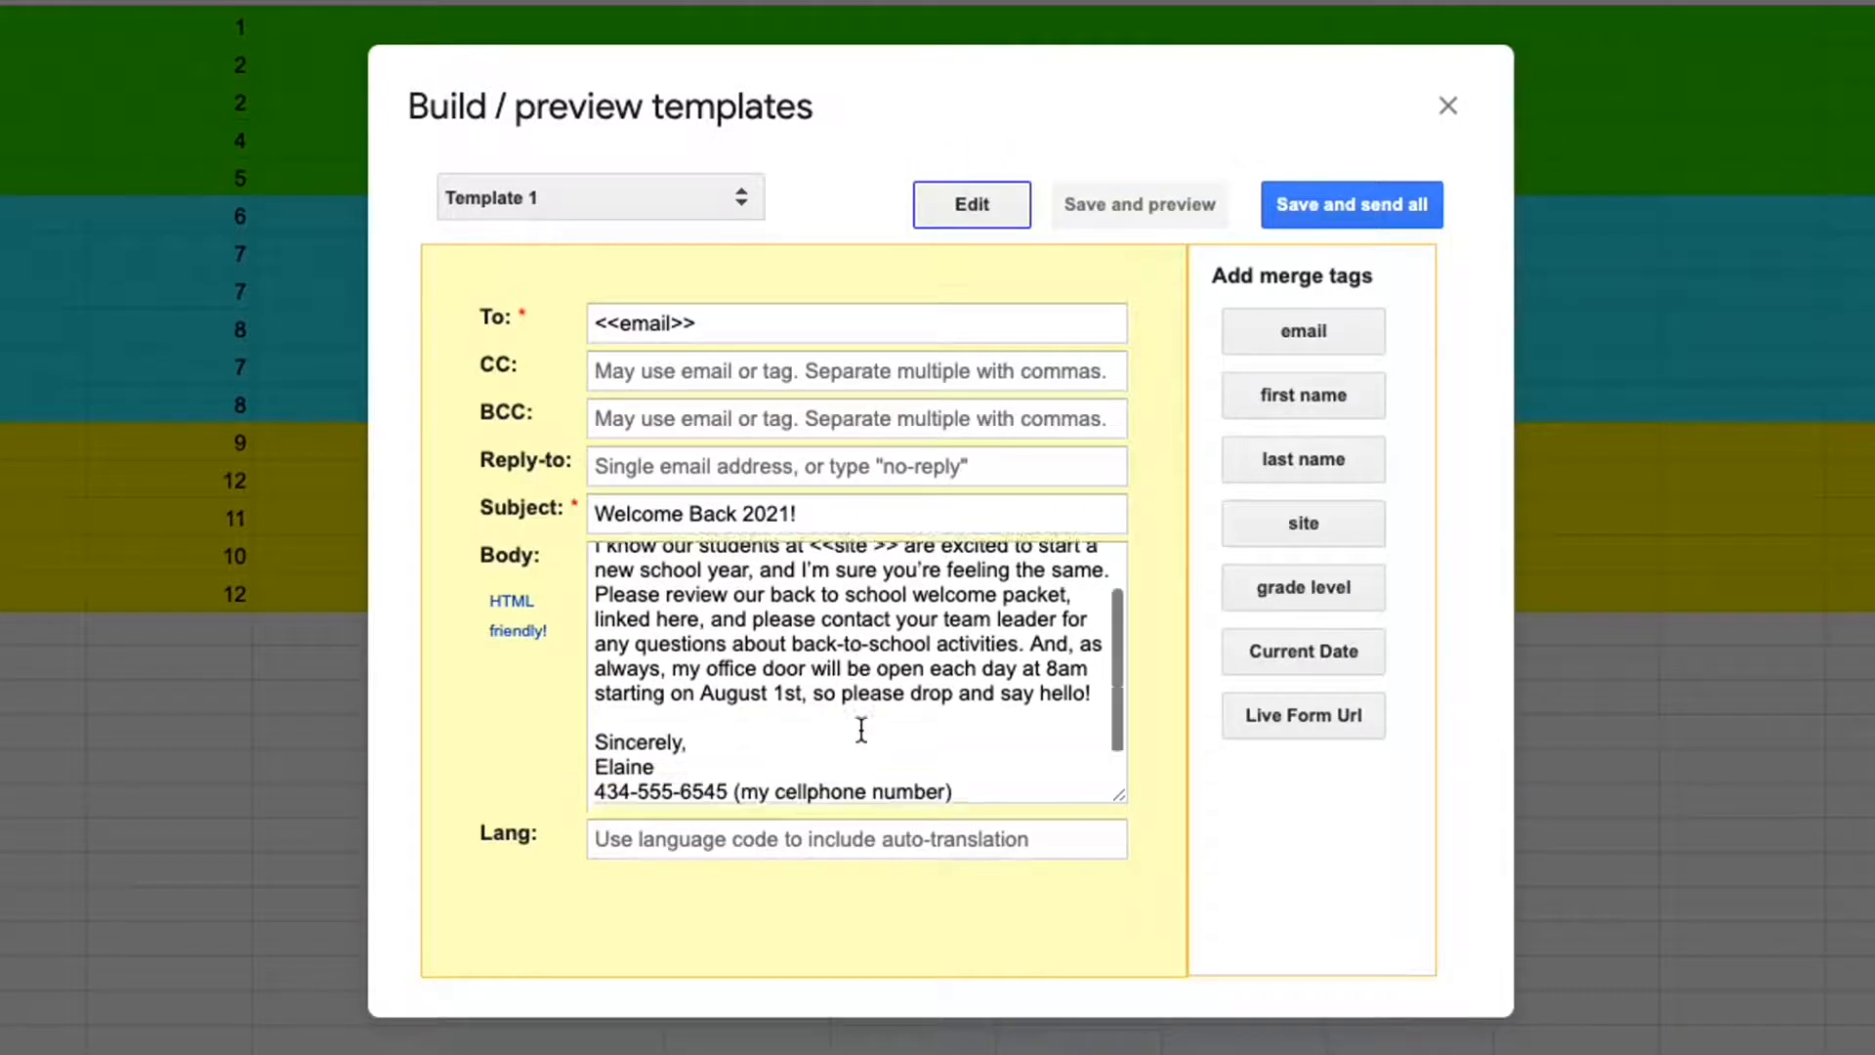
{"action": "left_click", "coordinate": [982, 770]}
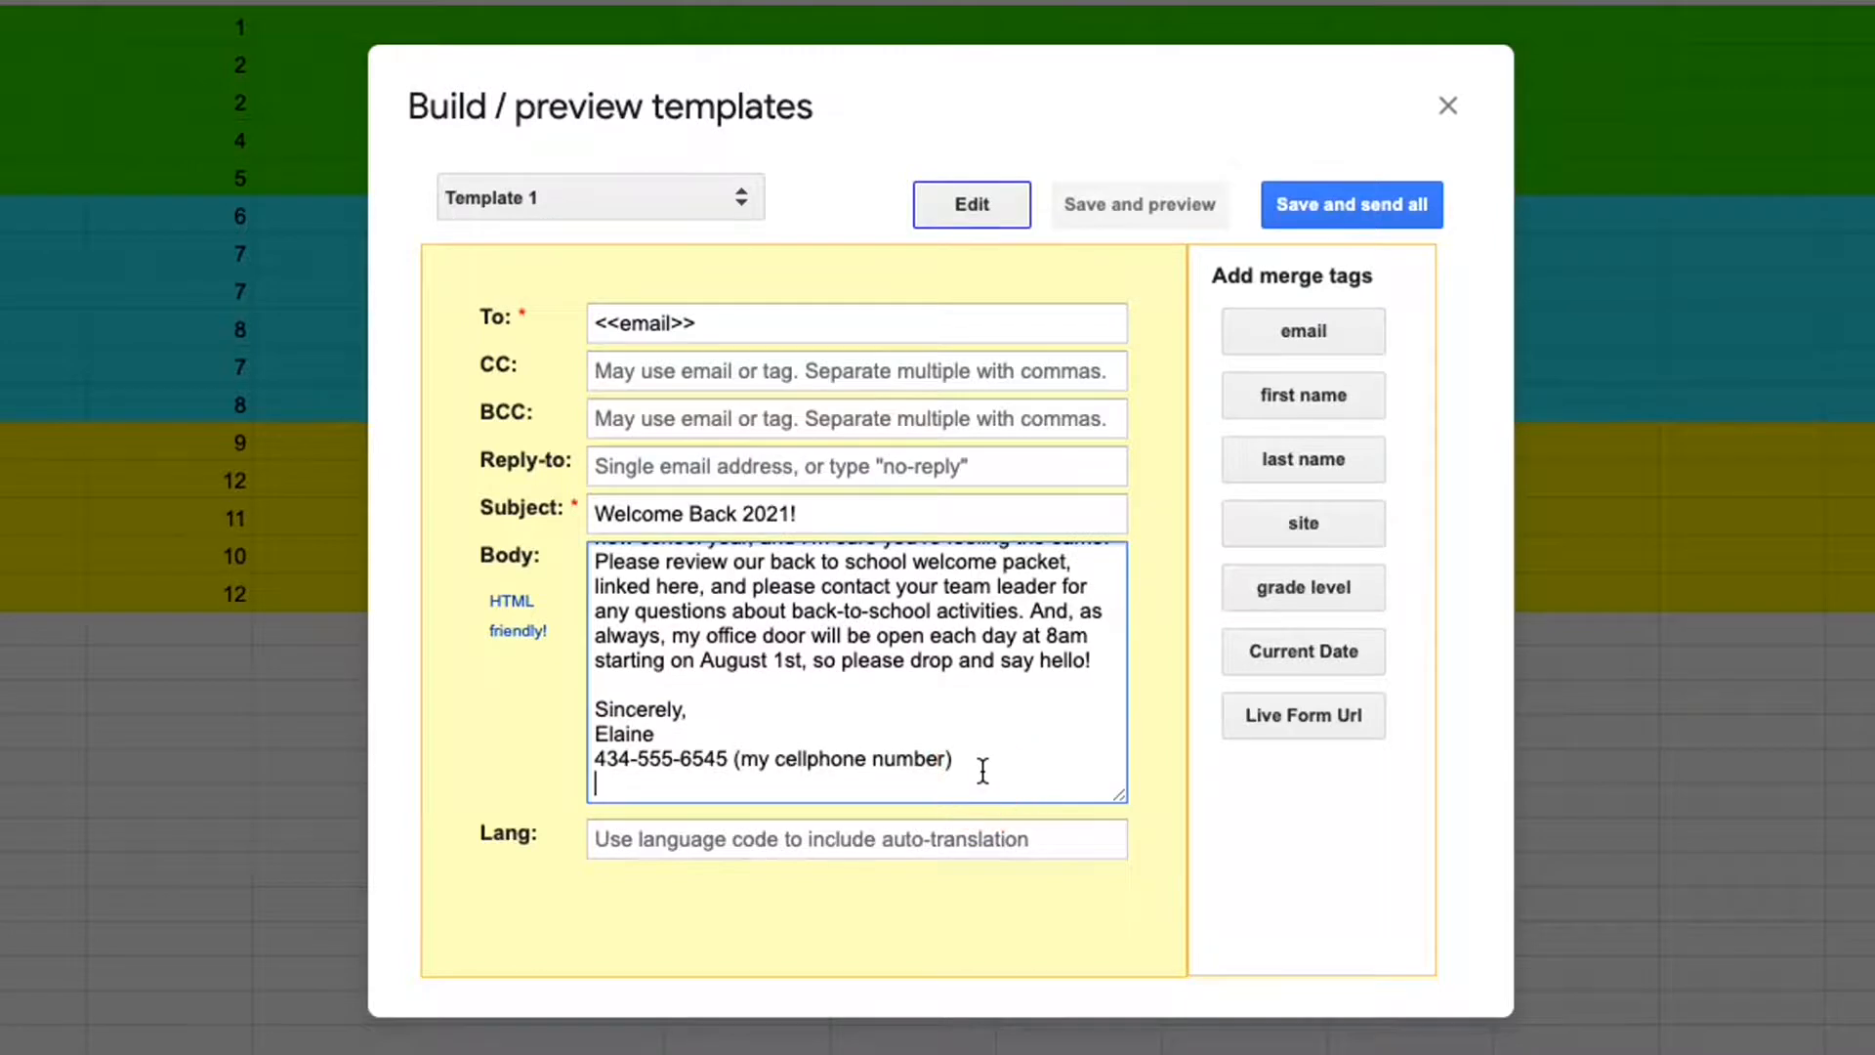
{"action": "key", "text": "Return"}
{"action": "key", "text": "Return"}
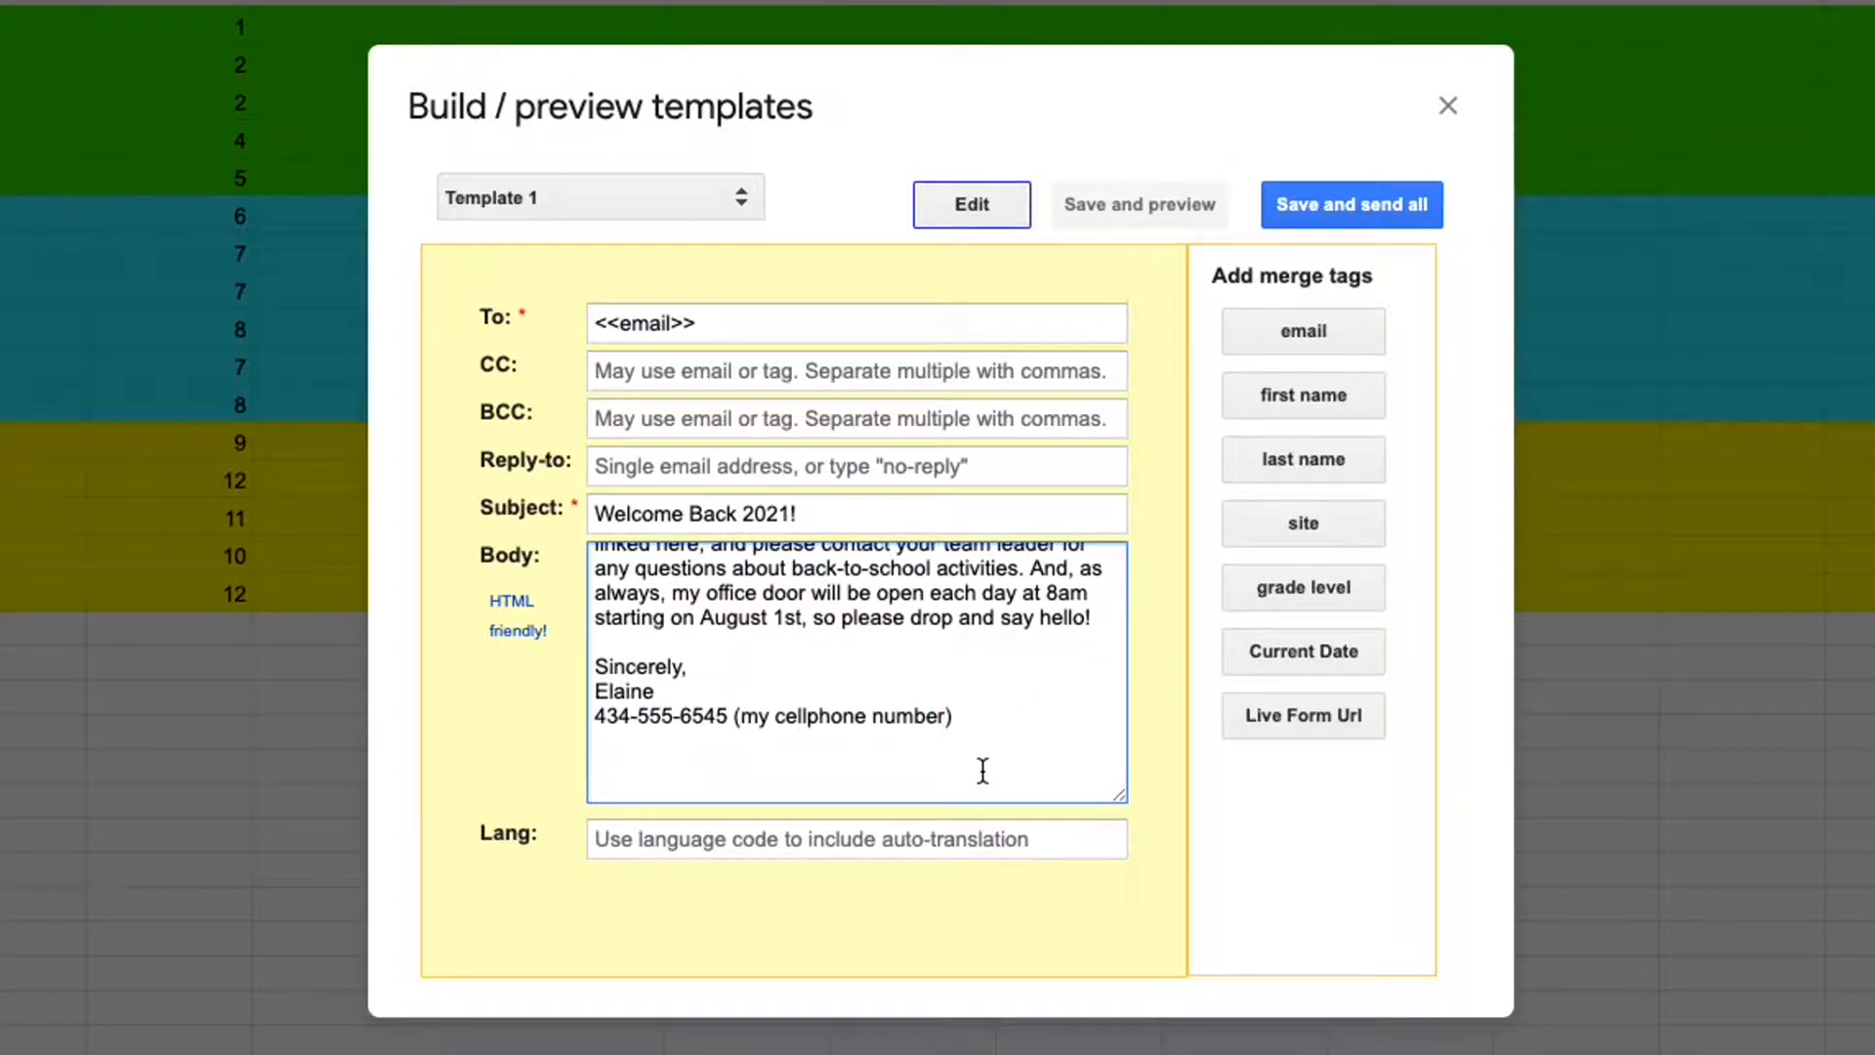
{"action": "left_click", "coordinate": [1302, 405]}
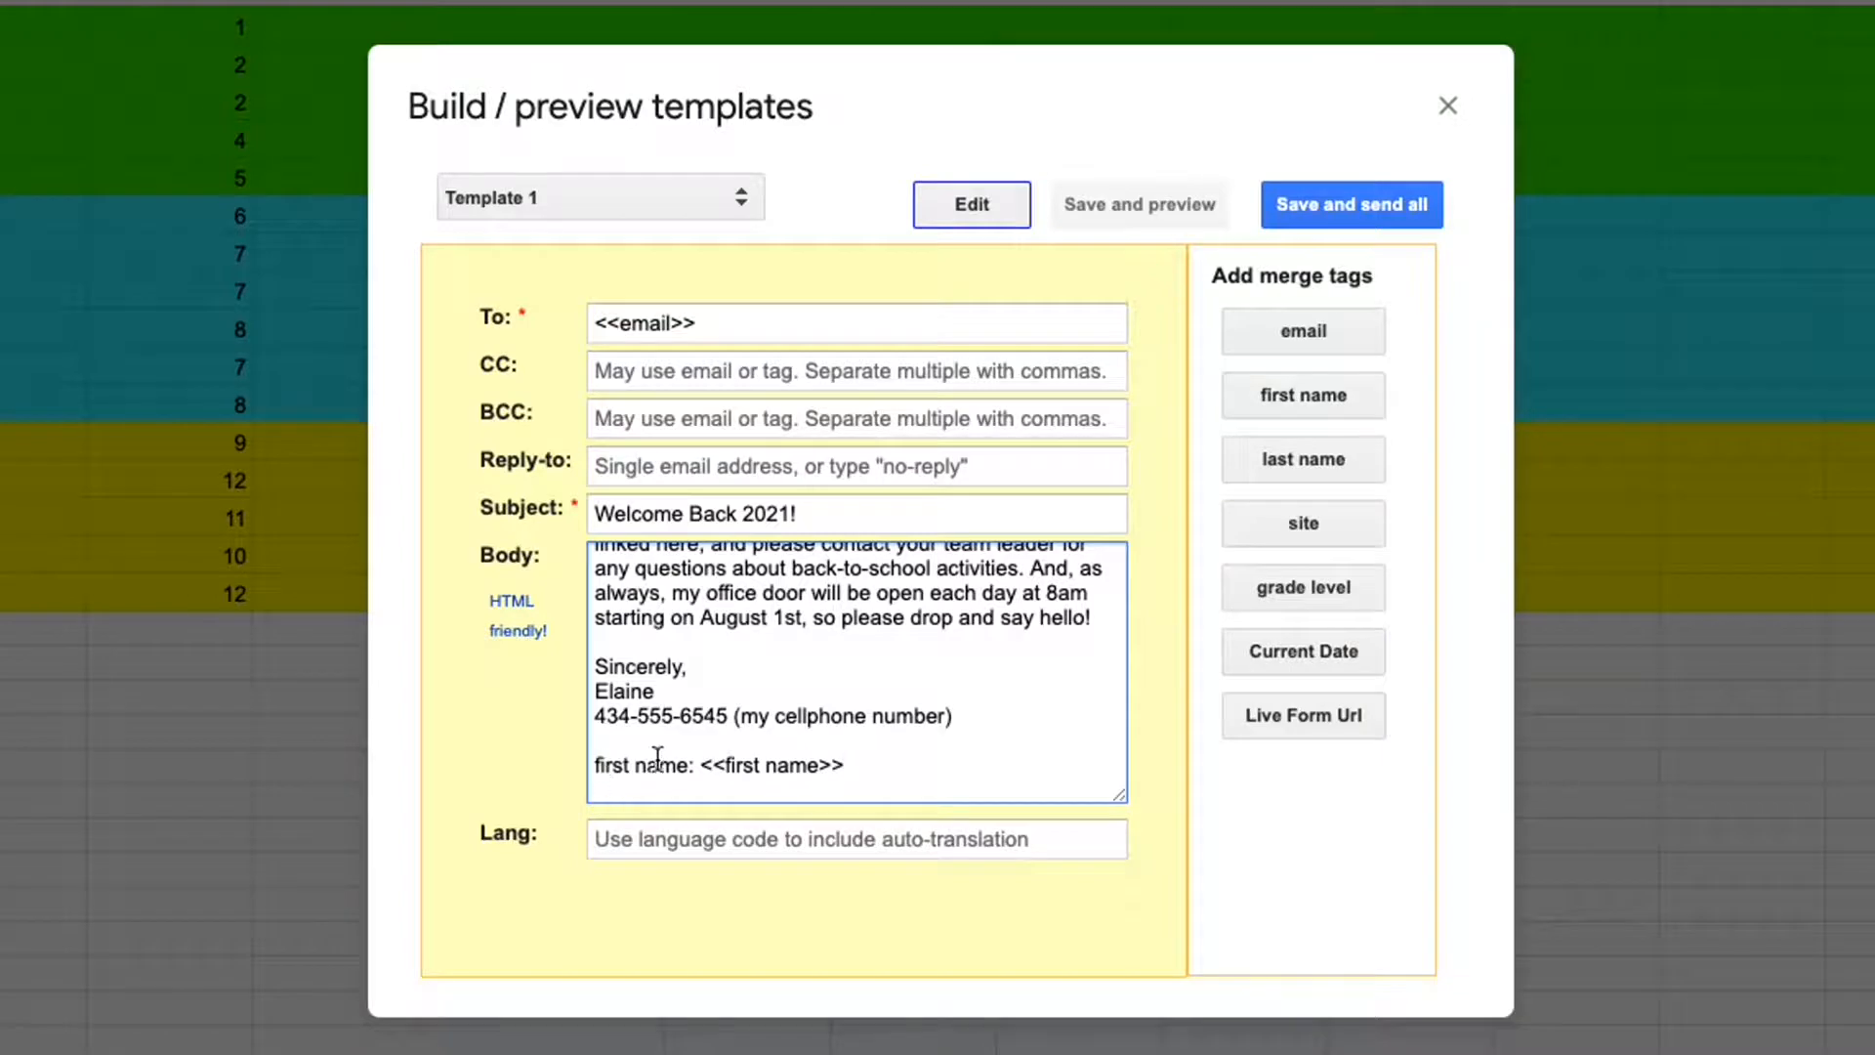
{"action": "left_click", "coordinate": [1320, 462]}
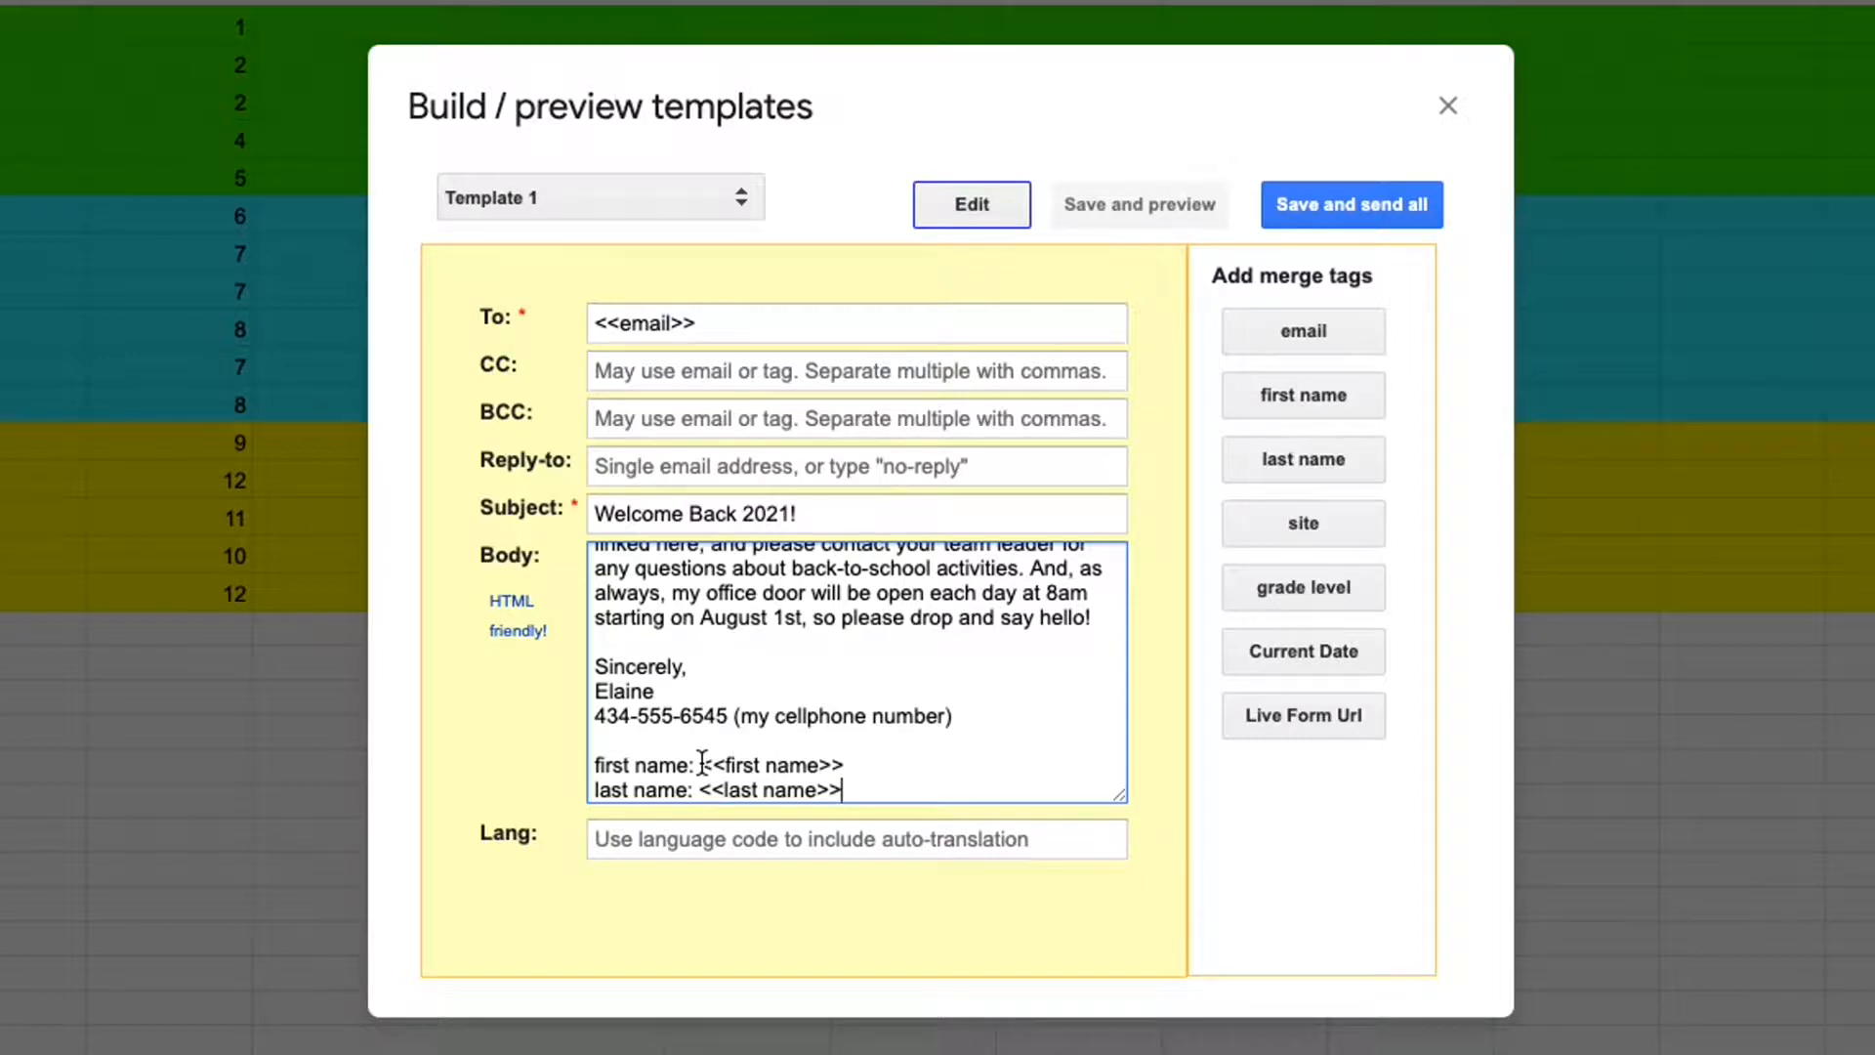
- Remove the "first name:" and "last name:" labels in front of the two merge tags below the signature
{"action": "left_click_drag", "start_coordinate": [703, 764], "coordinate": [592, 764]}
{"action": "key", "text": "BackSpace"}
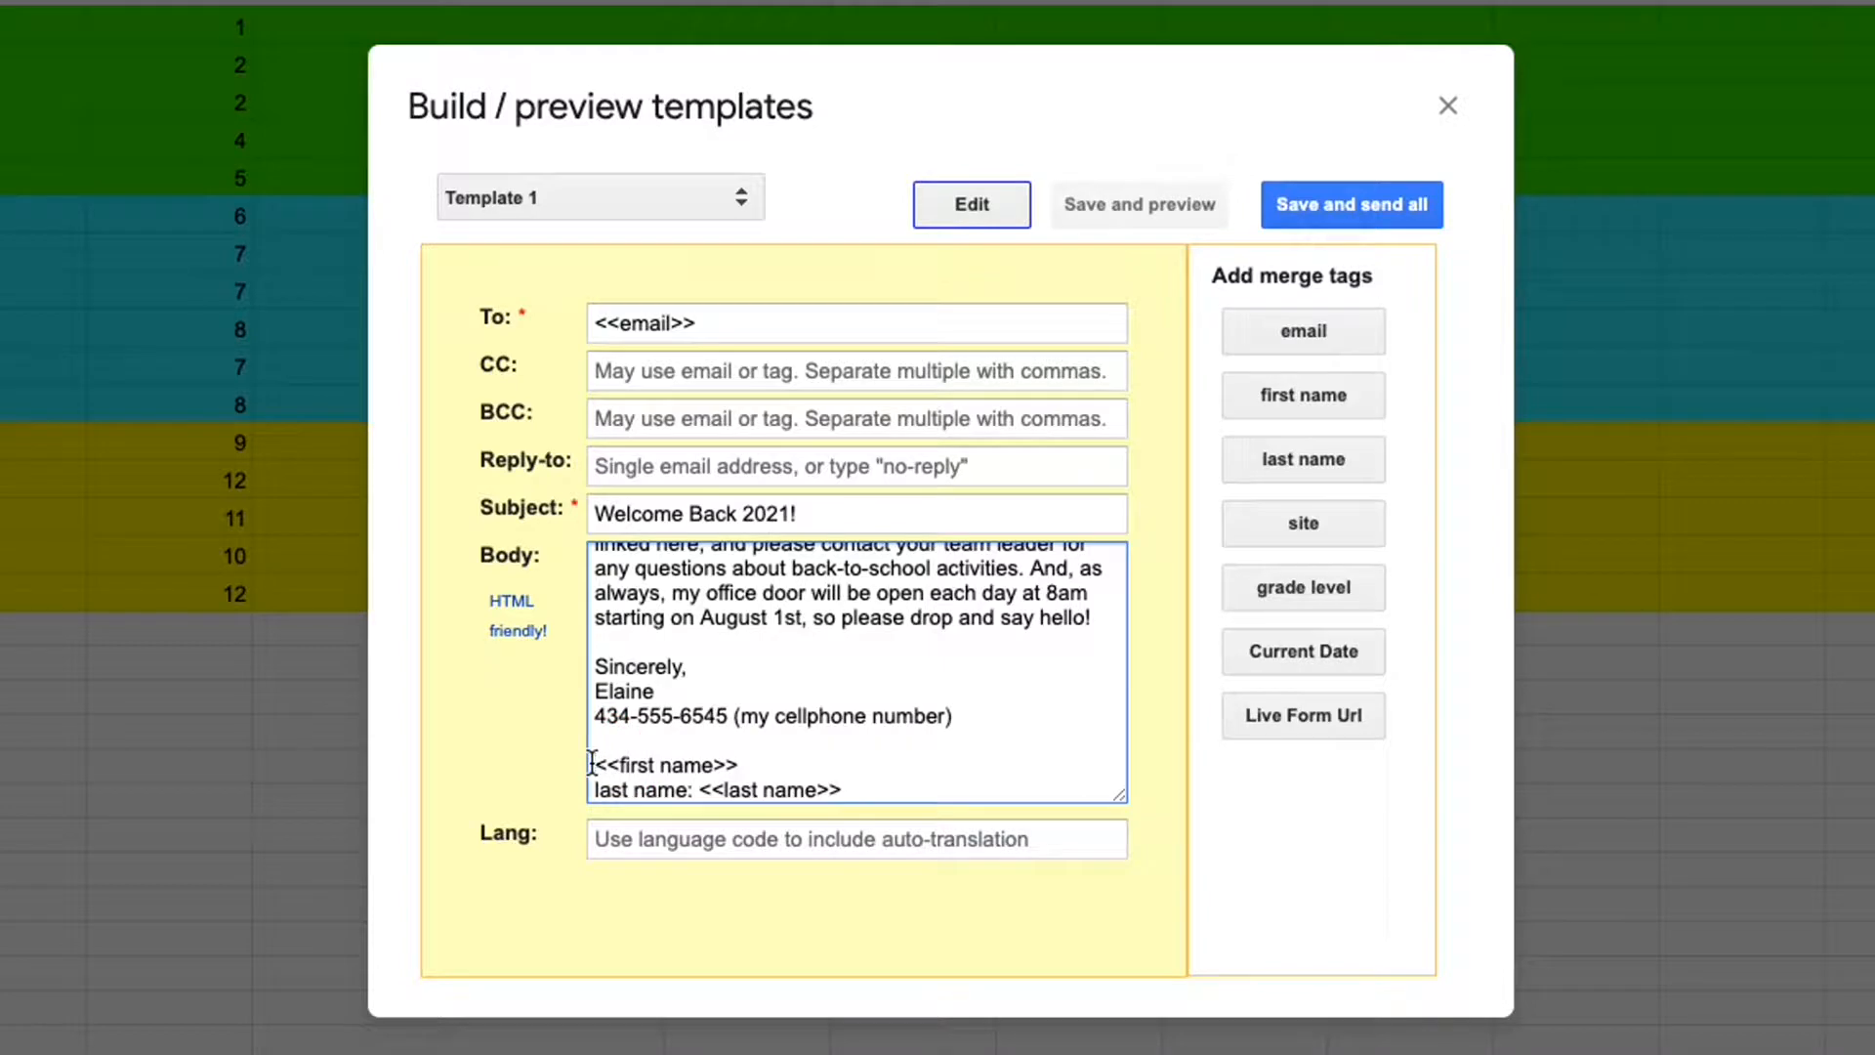
{"action": "left_click_drag", "start_coordinate": [698, 790], "coordinate": [593, 764]}
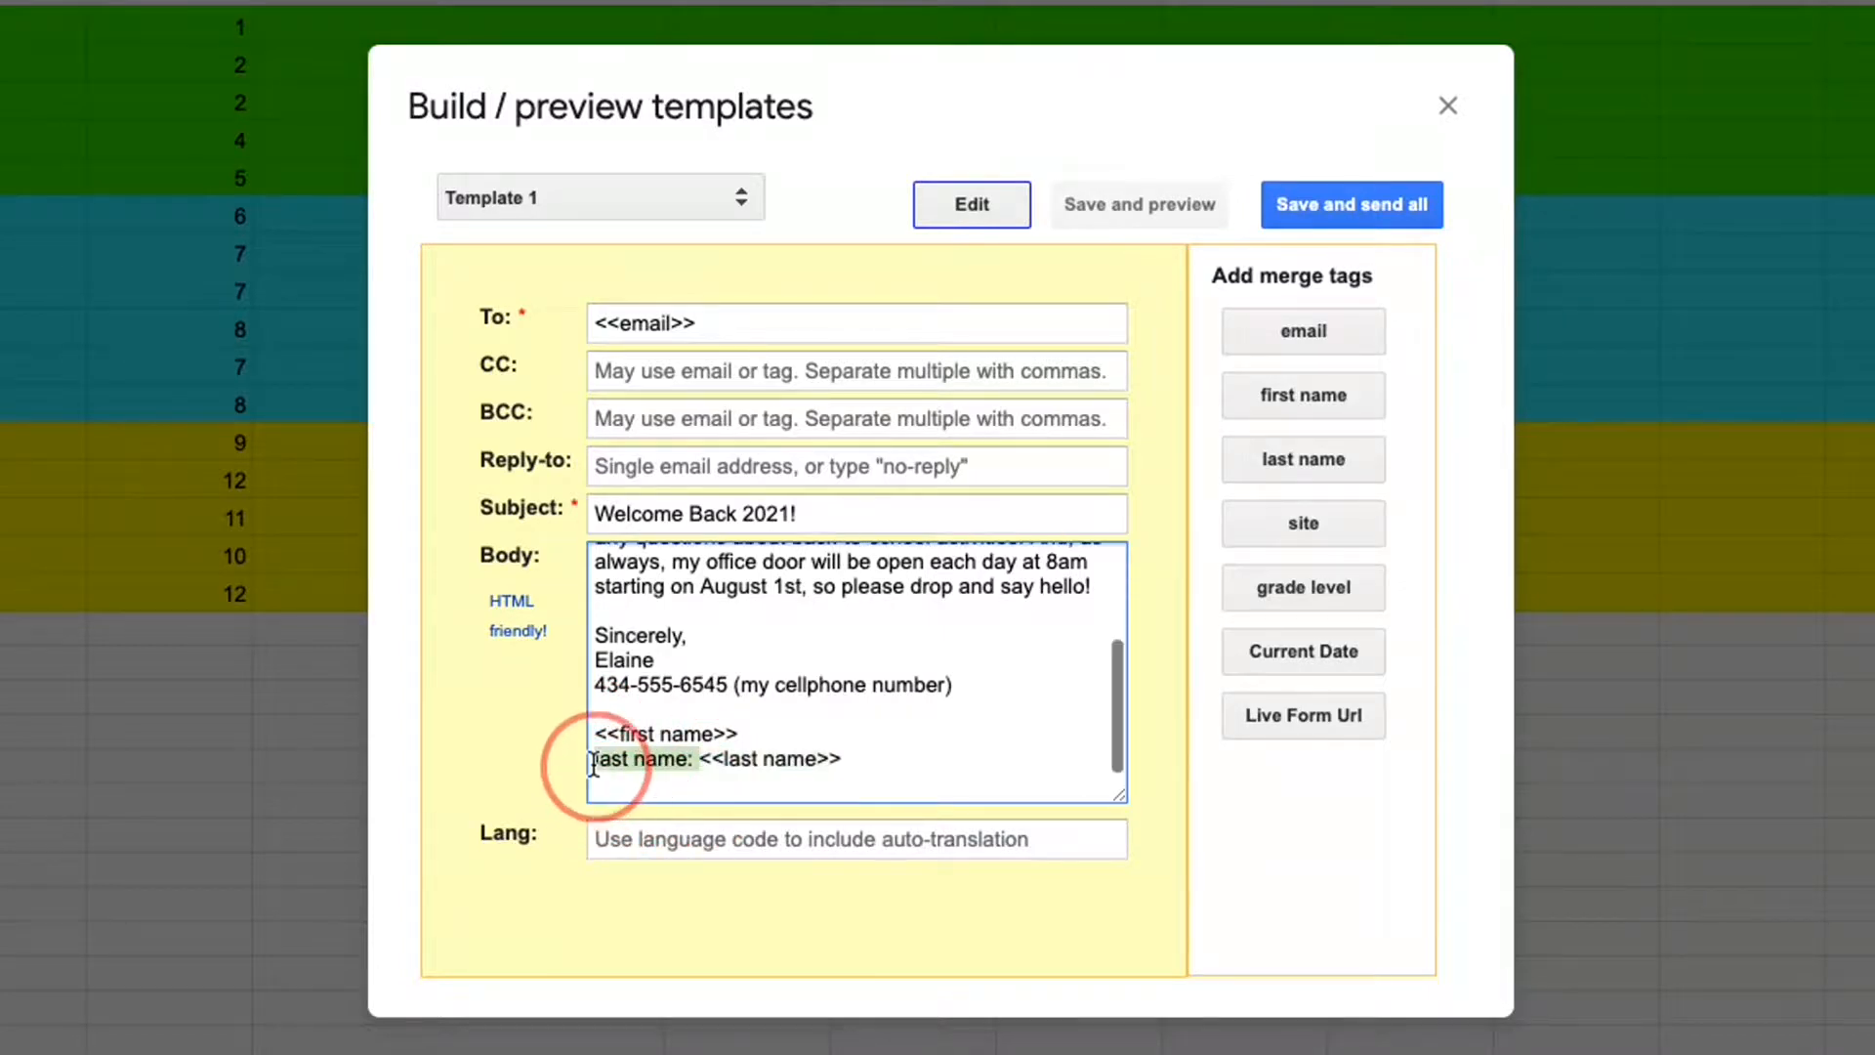
{"action": "key", "text": "BackSpace"}
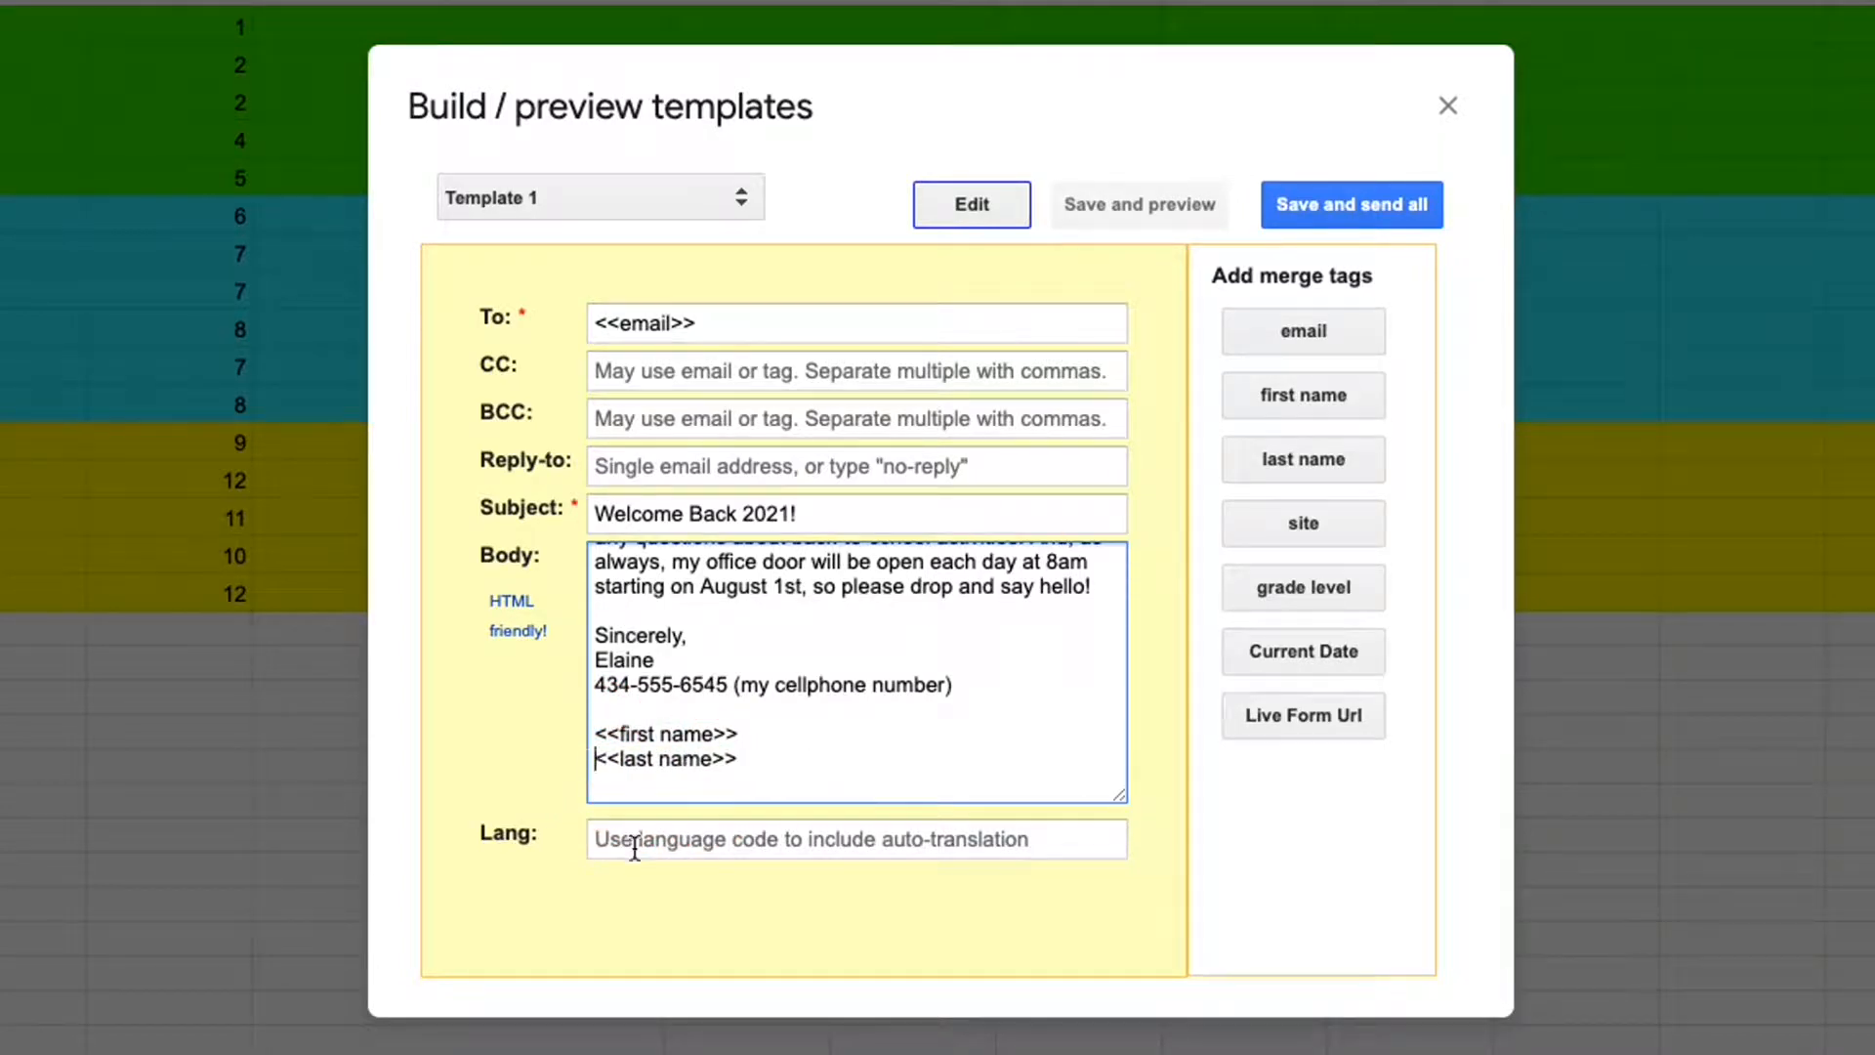
- Review the template body, save and preview it, and step back through the merged emails to row 13 to check both name tags
{"action": "scroll", "coordinate": [674, 762], "scroll_direction": "up", "scroll_amount": 3}
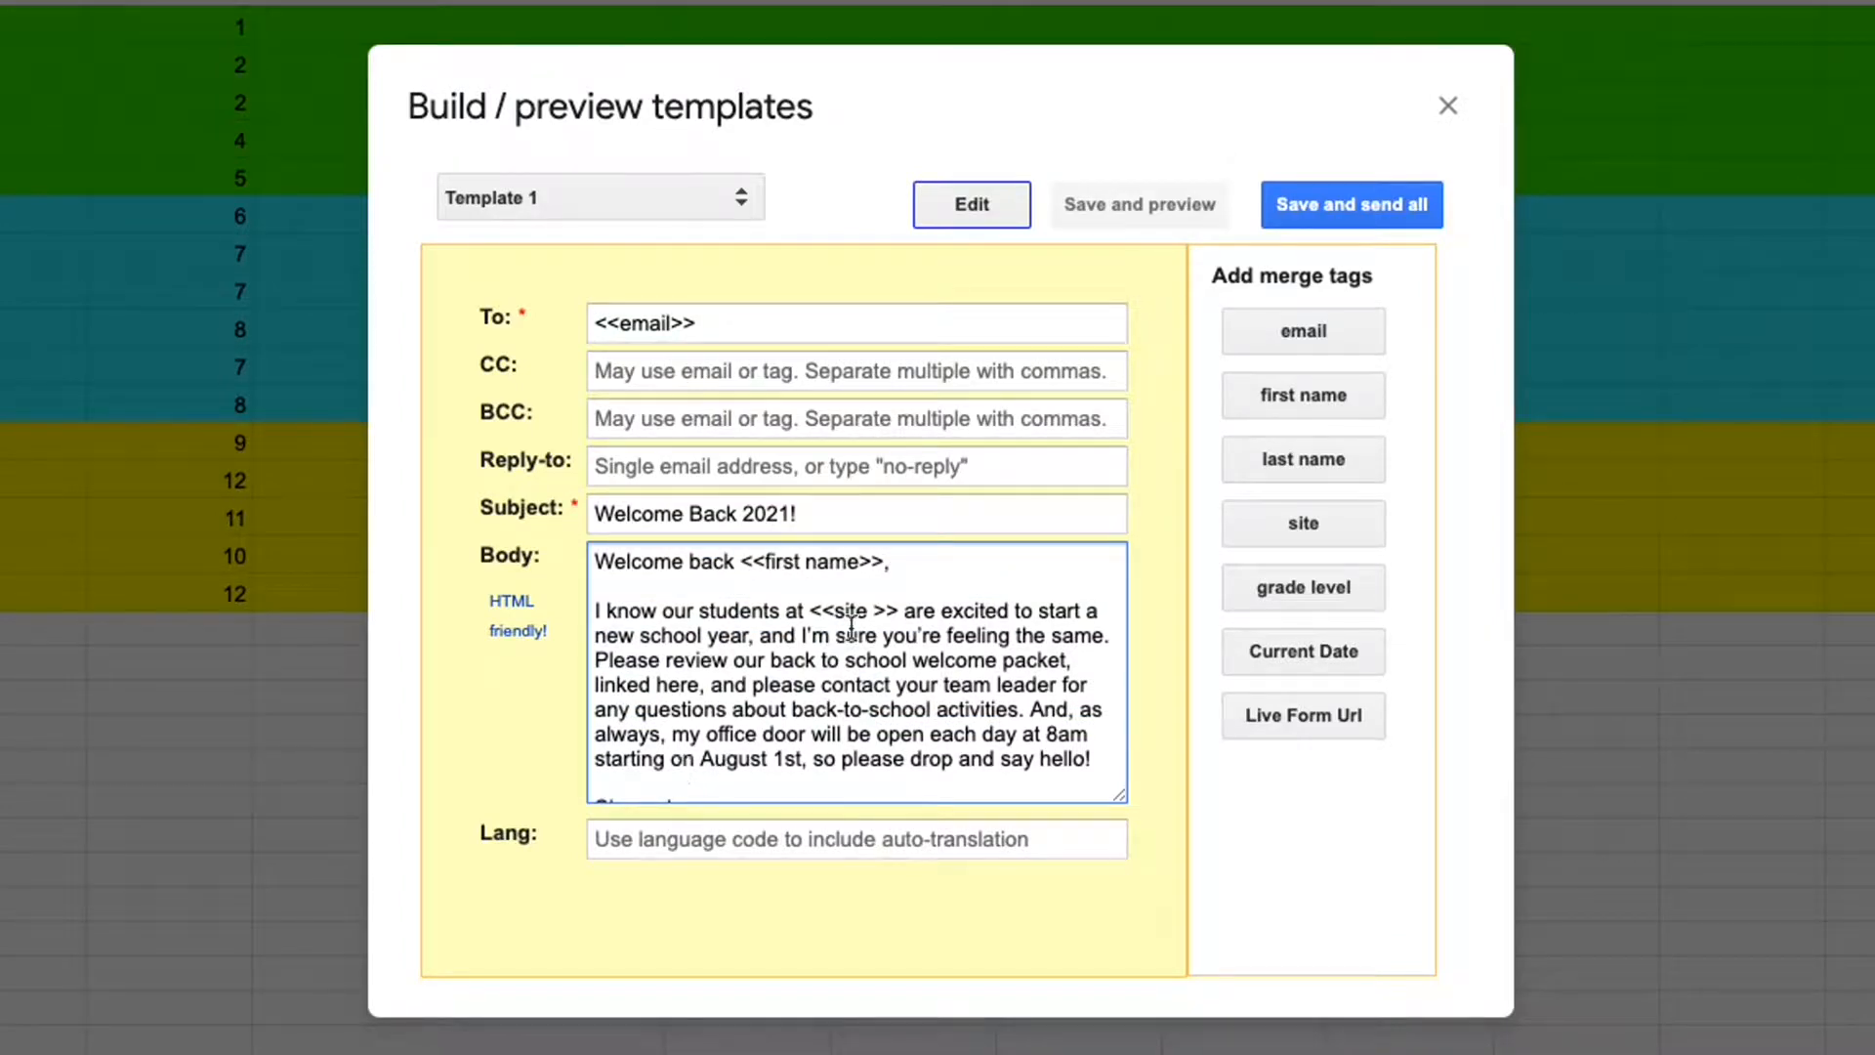
{"action": "scroll", "coordinate": [868, 640], "scroll_direction": "down", "scroll_amount": 3}
{"action": "scroll", "coordinate": [867, 640], "scroll_direction": "down", "scroll_amount": 1}
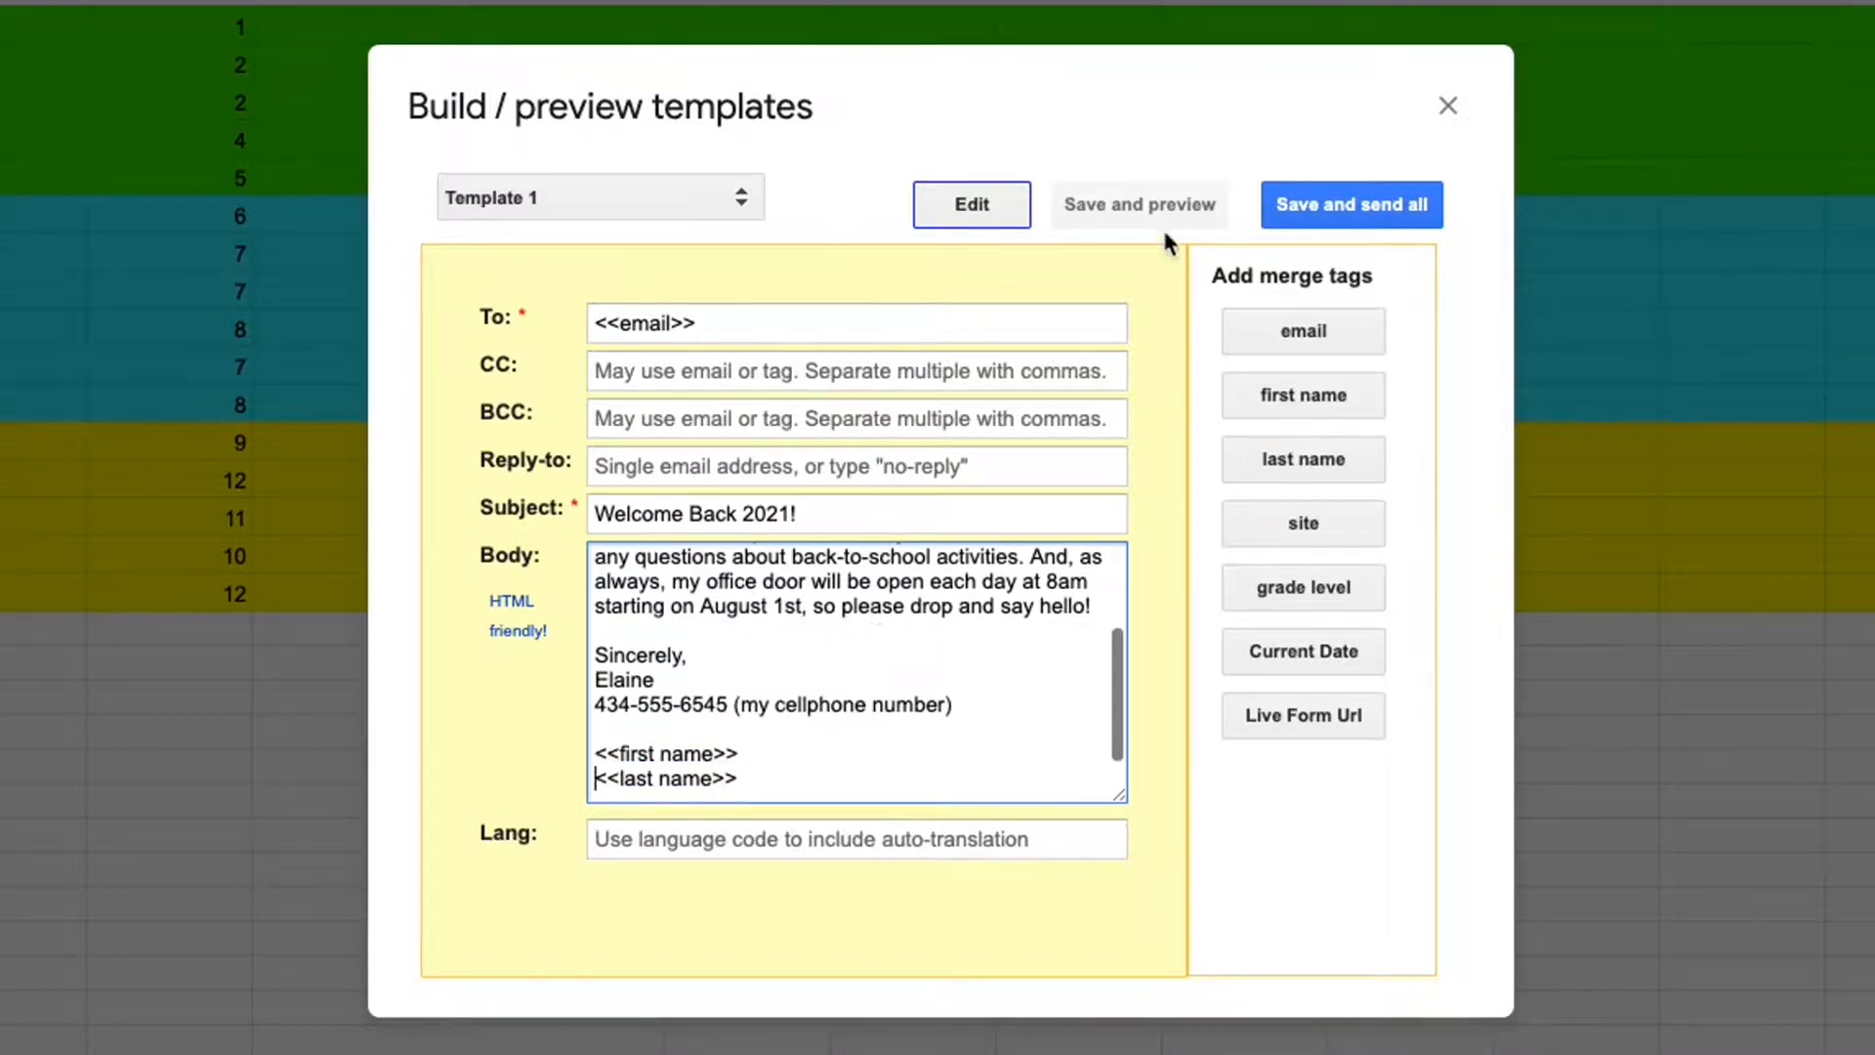
{"action": "left_click", "coordinate": [1128, 203]}
{"action": "scroll", "coordinate": [871, 716], "scroll_direction": "down", "scroll_amount": 2}
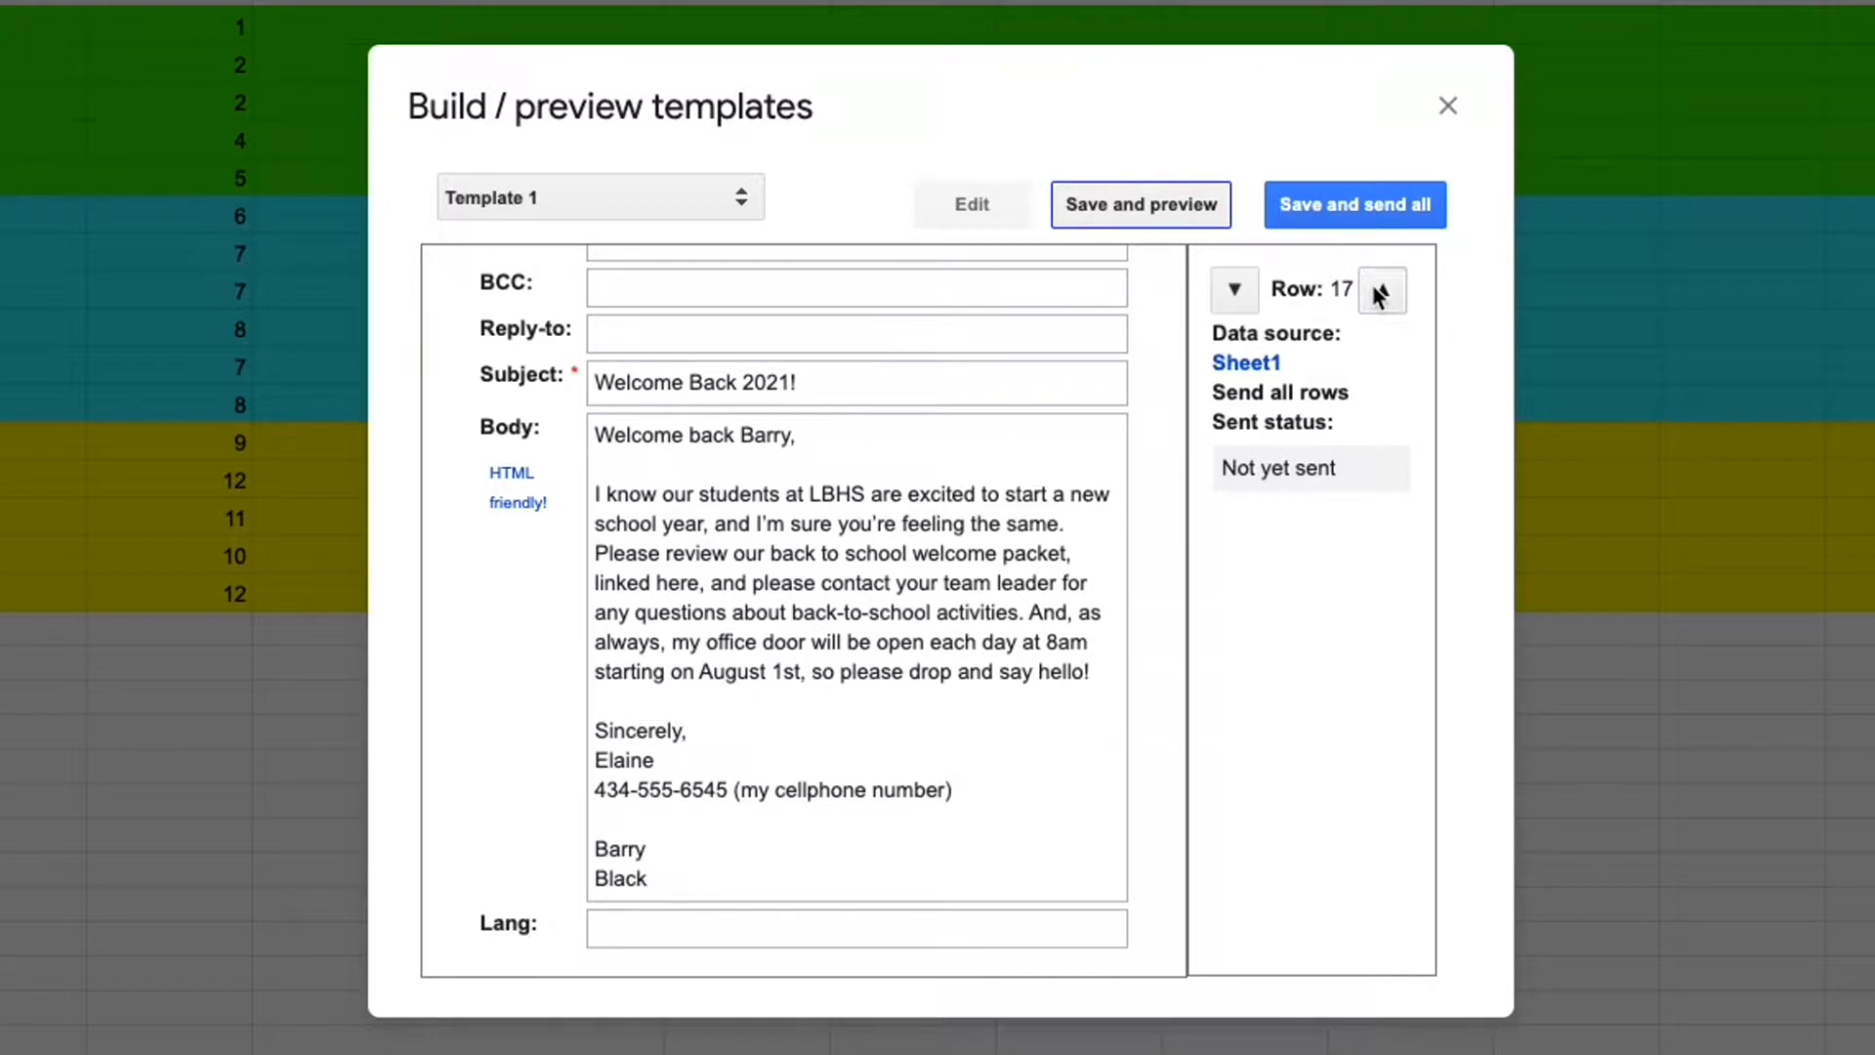
{"action": "left_click", "coordinate": [1235, 291]}
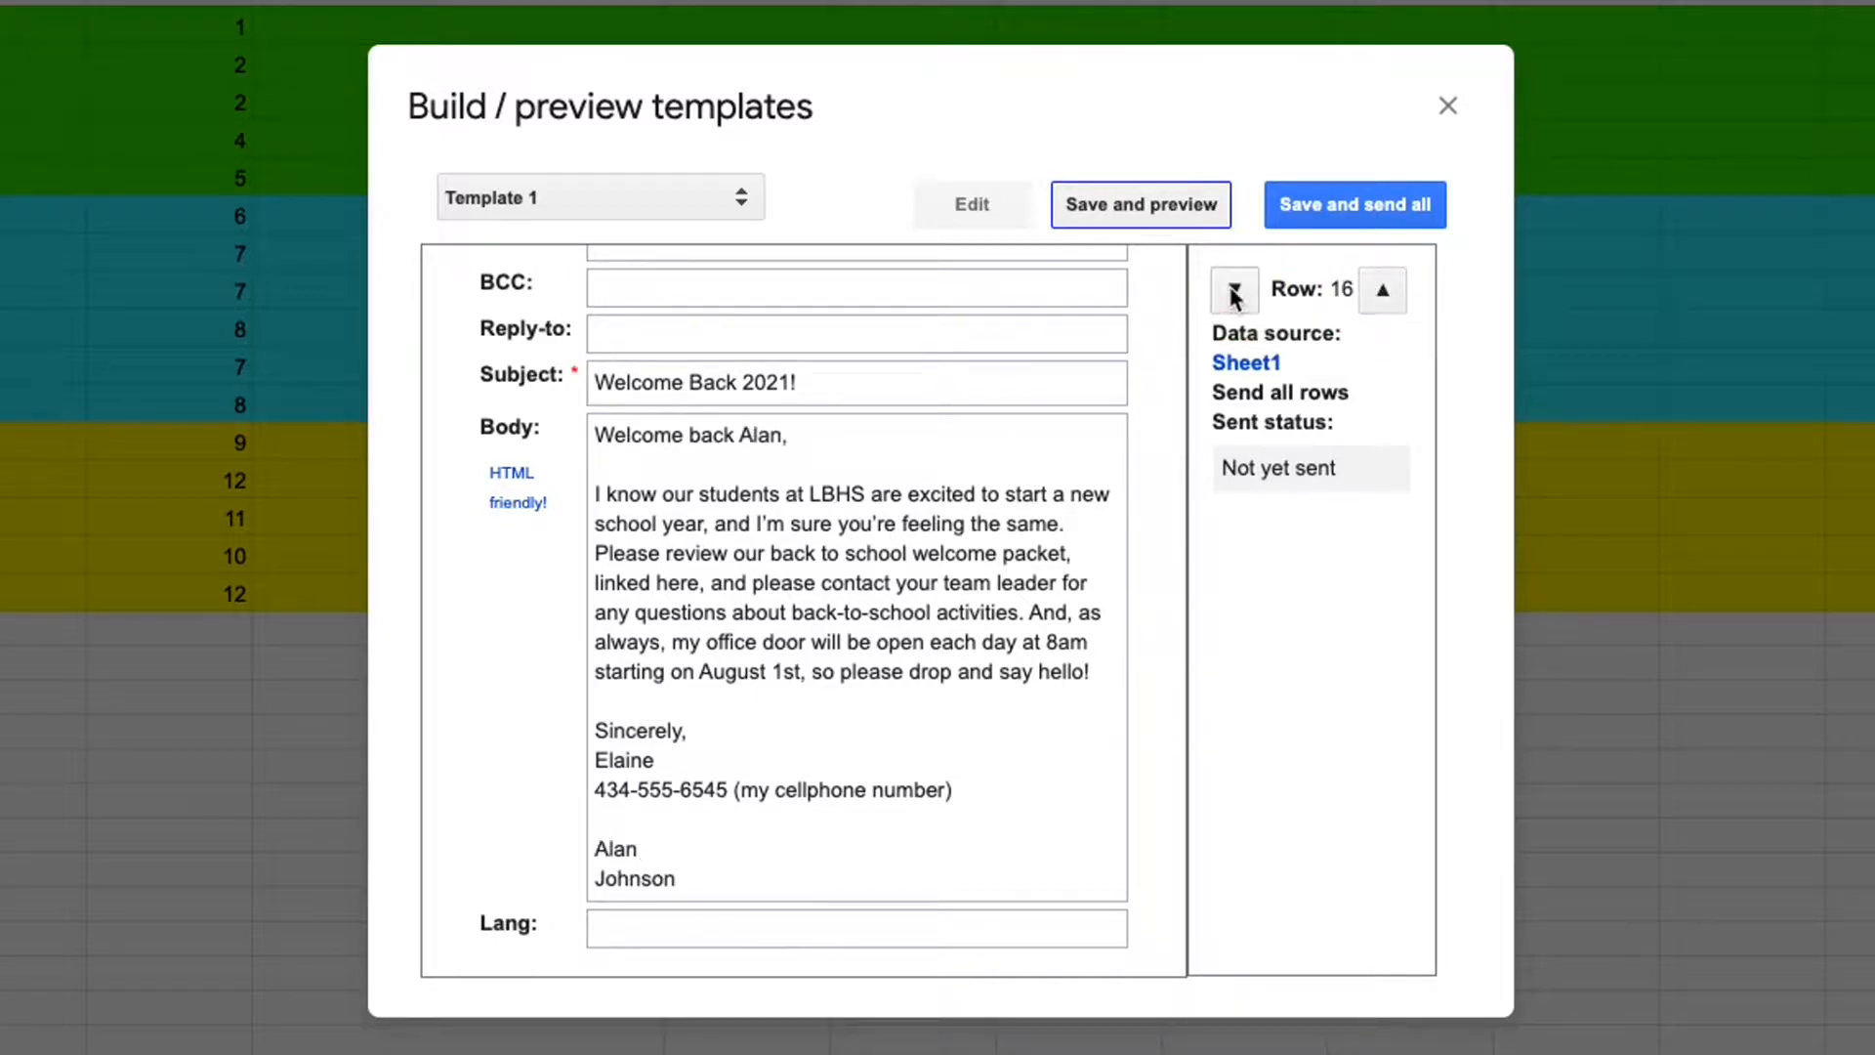
{"action": "left_click", "coordinate": [1234, 291]}
{"action": "left_click", "coordinate": [1234, 291]}
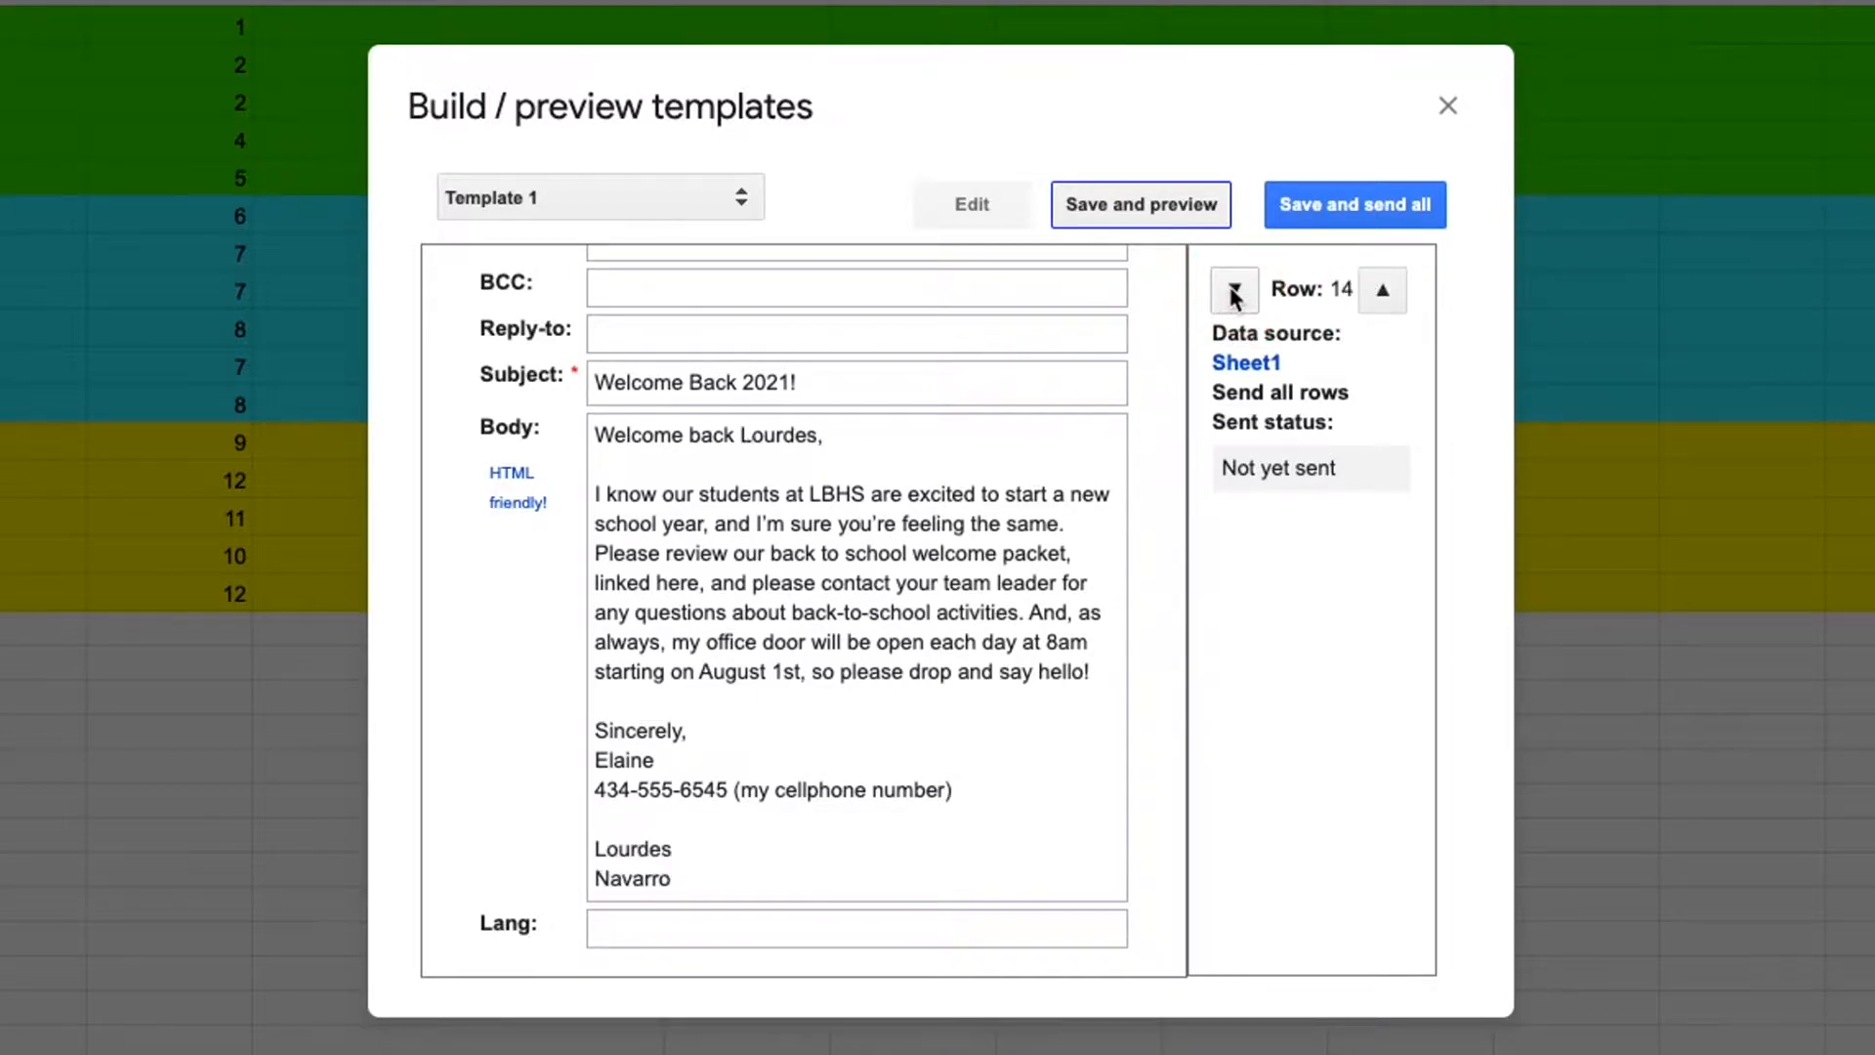
{"action": "left_click", "coordinate": [1235, 291]}
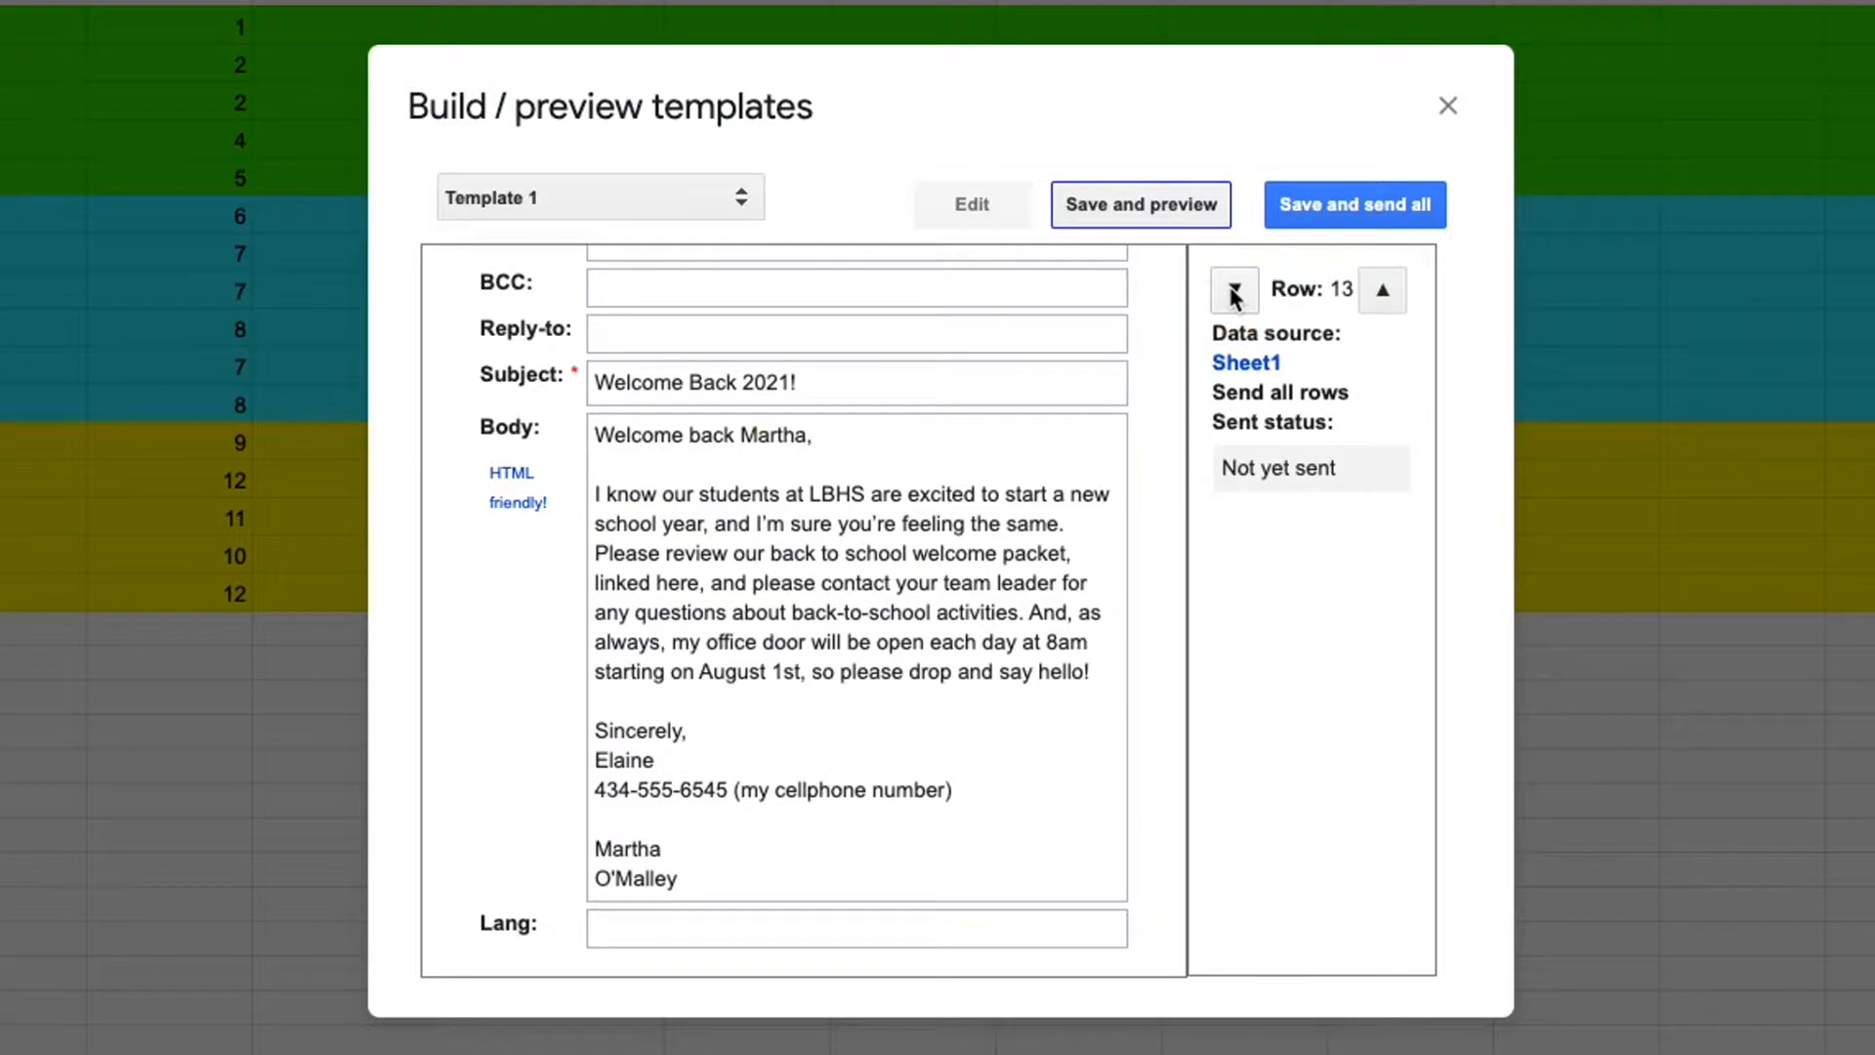
- Delete the first name and last name merge tags below the signature in Template 1, and save and preview the email again
{"action": "left_click", "coordinate": [977, 200]}
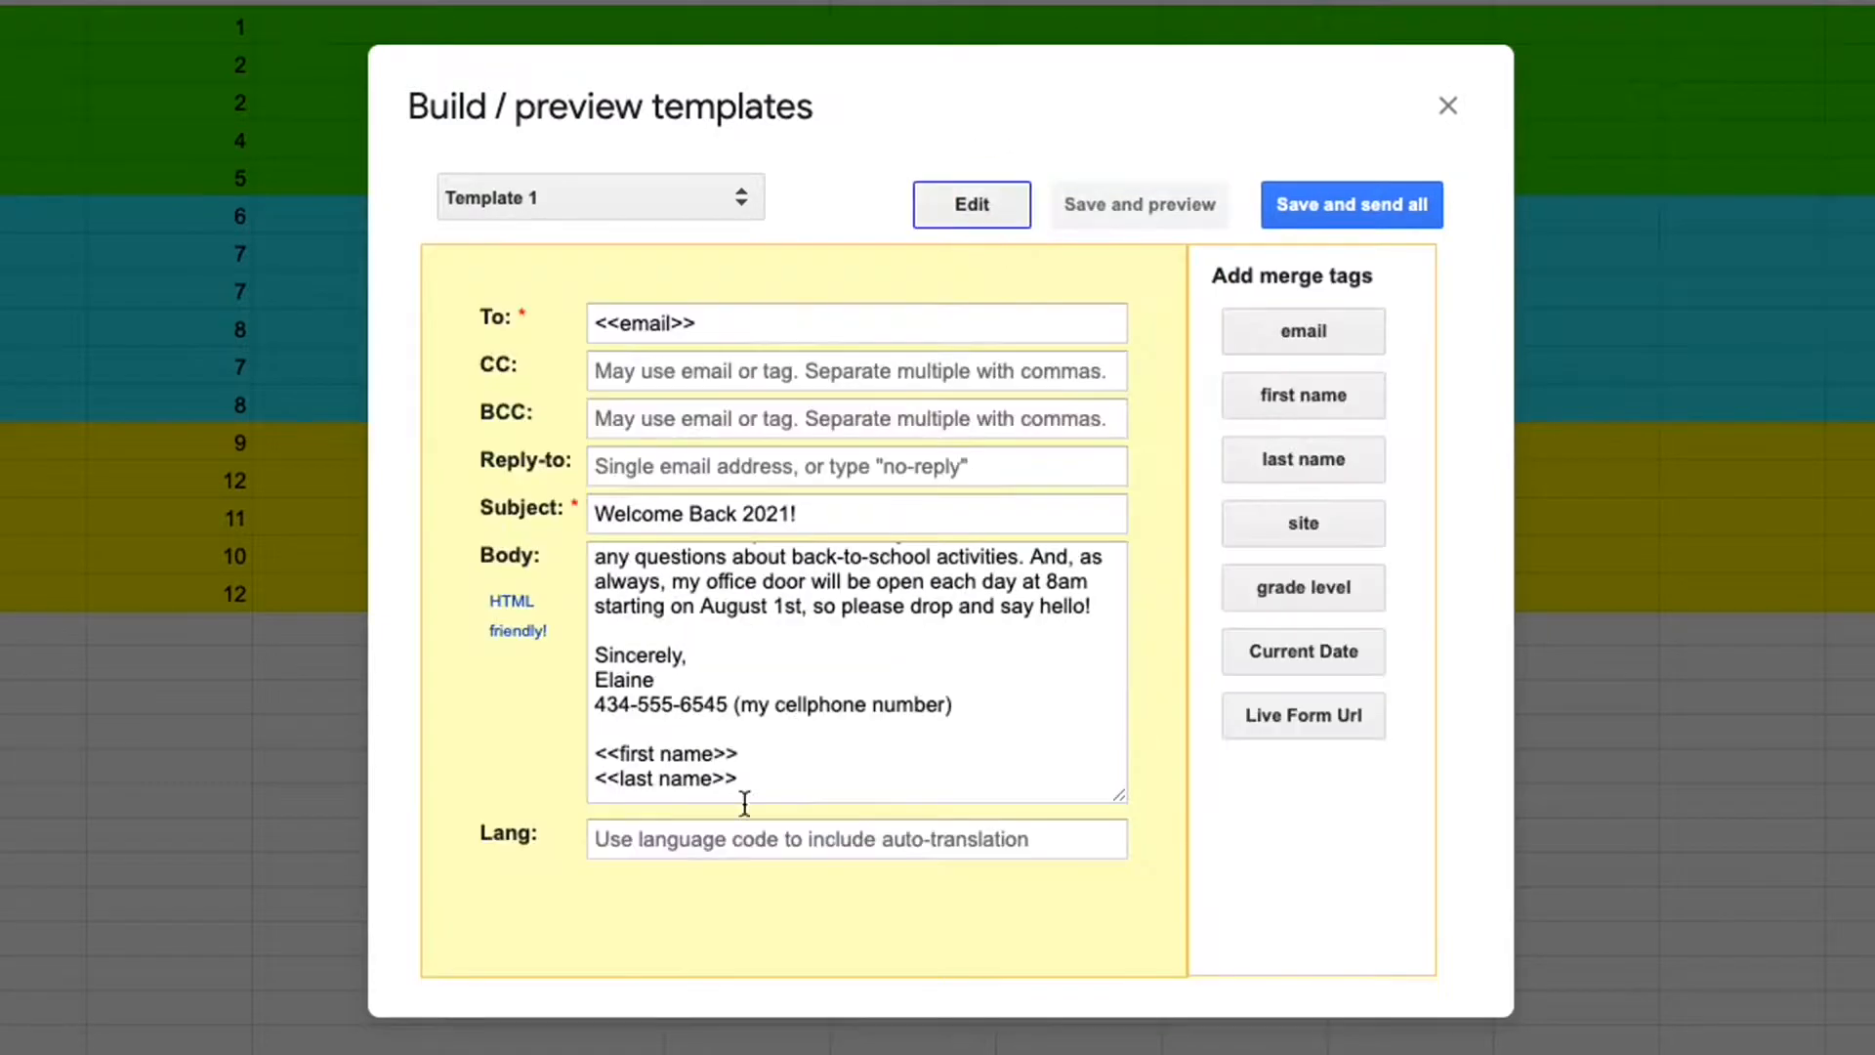
{"action": "left_click_drag", "start_coordinate": [746, 774], "coordinate": [538, 742]}
{"action": "key", "text": "BackSpace"}
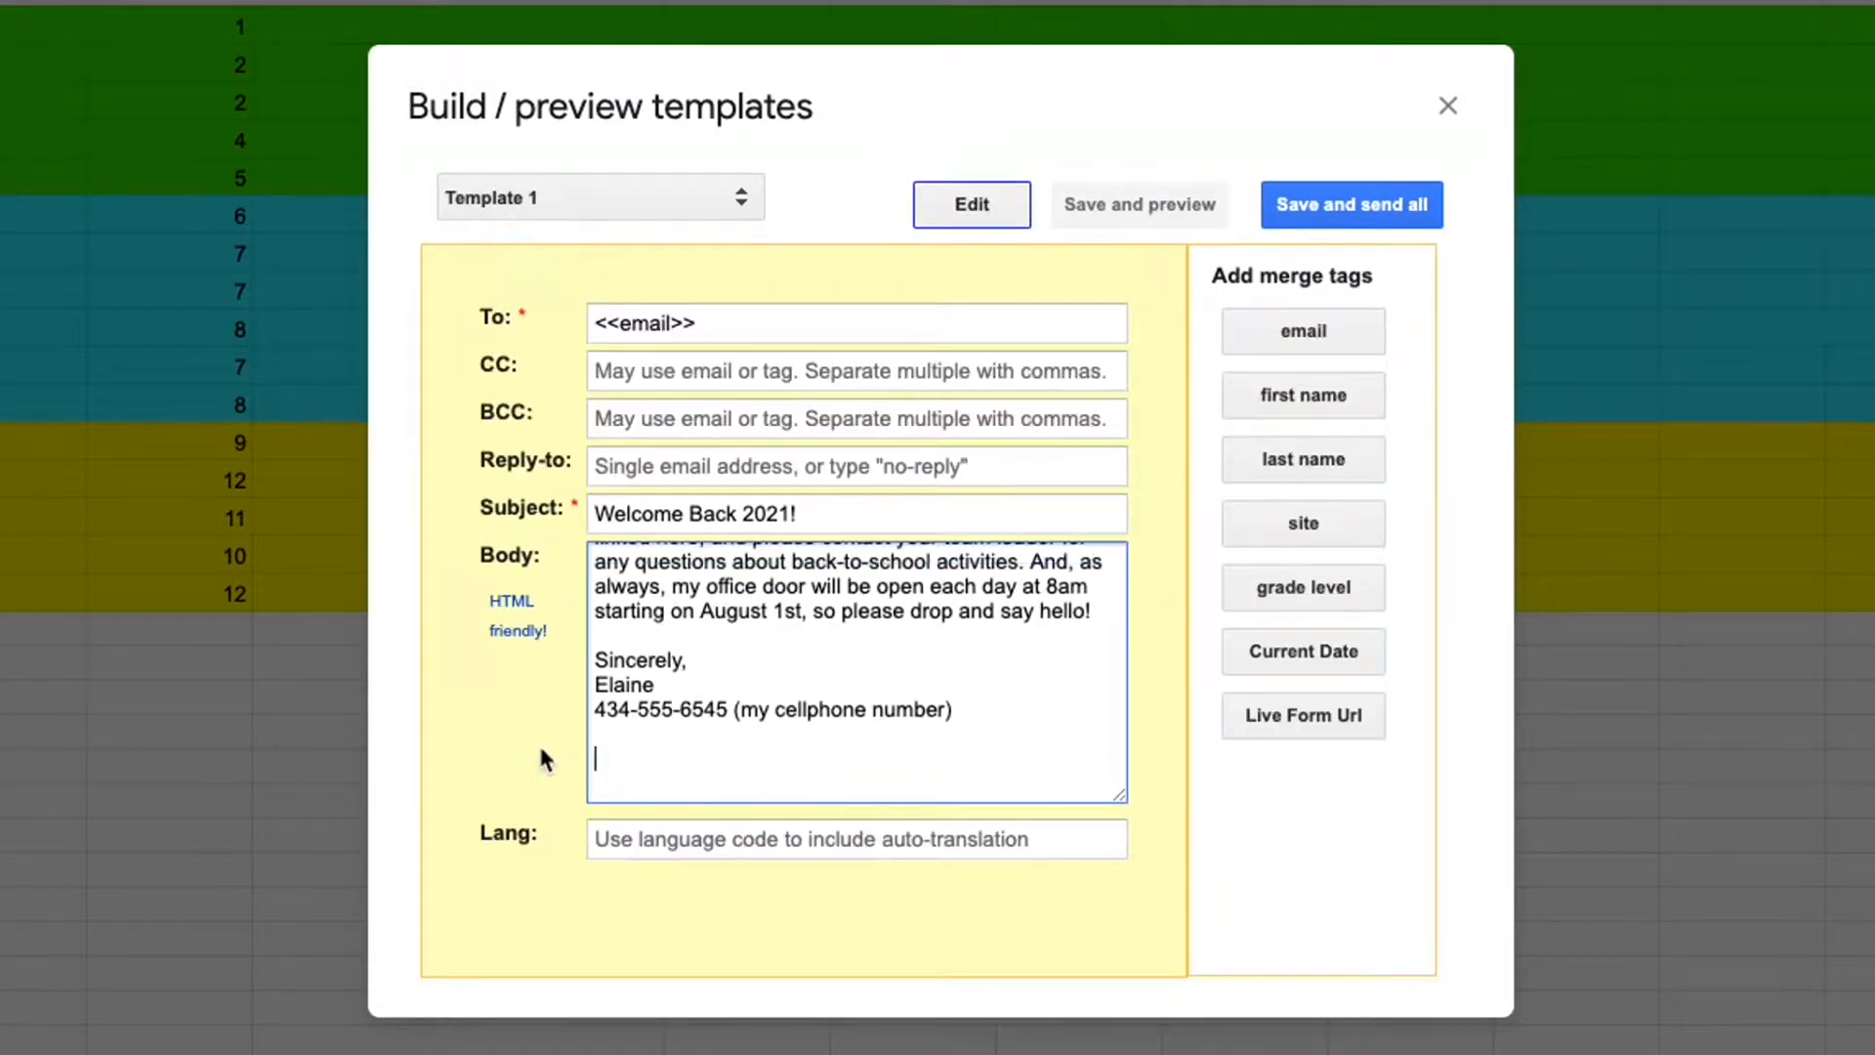
{"action": "left_click", "coordinate": [1114, 213]}
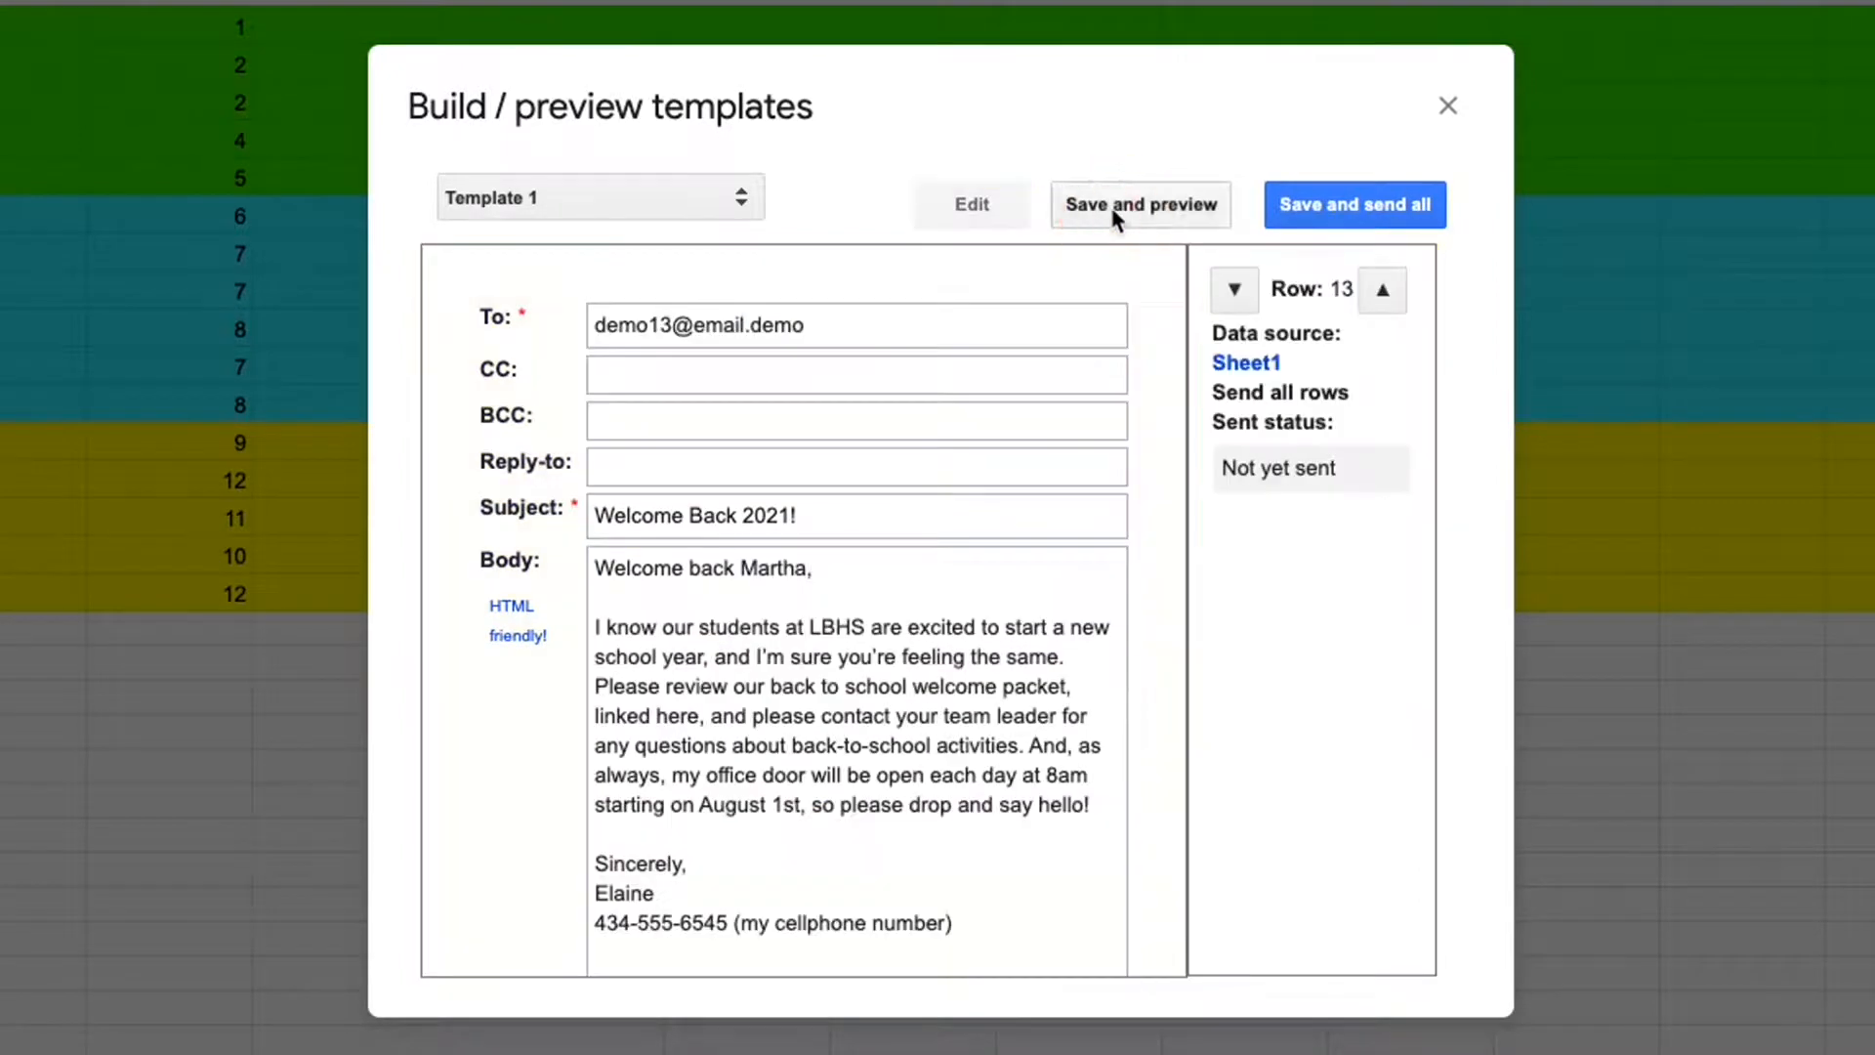
{"action": "scroll", "coordinate": [857, 830], "scroll_direction": "down", "scroll_amount": 3}
{"action": "scroll", "coordinate": [864, 815], "scroll_direction": "up", "scroll_amount": 3}
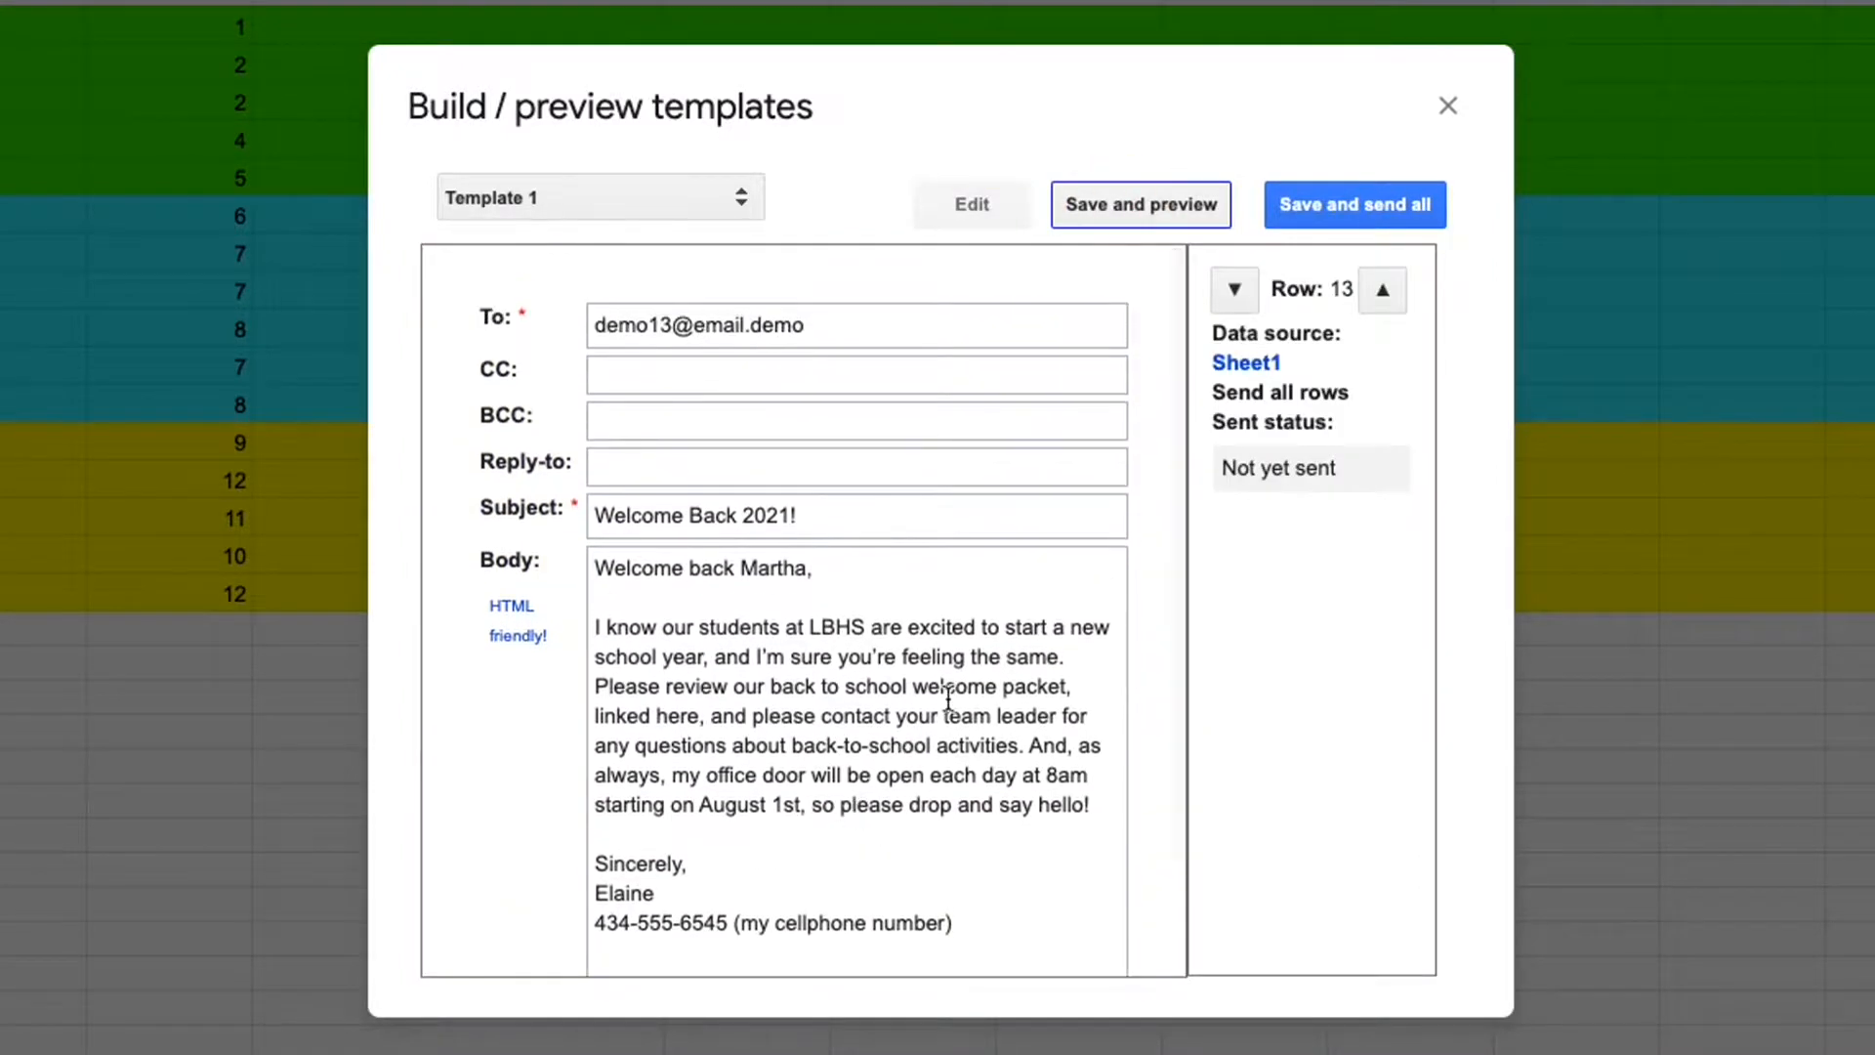